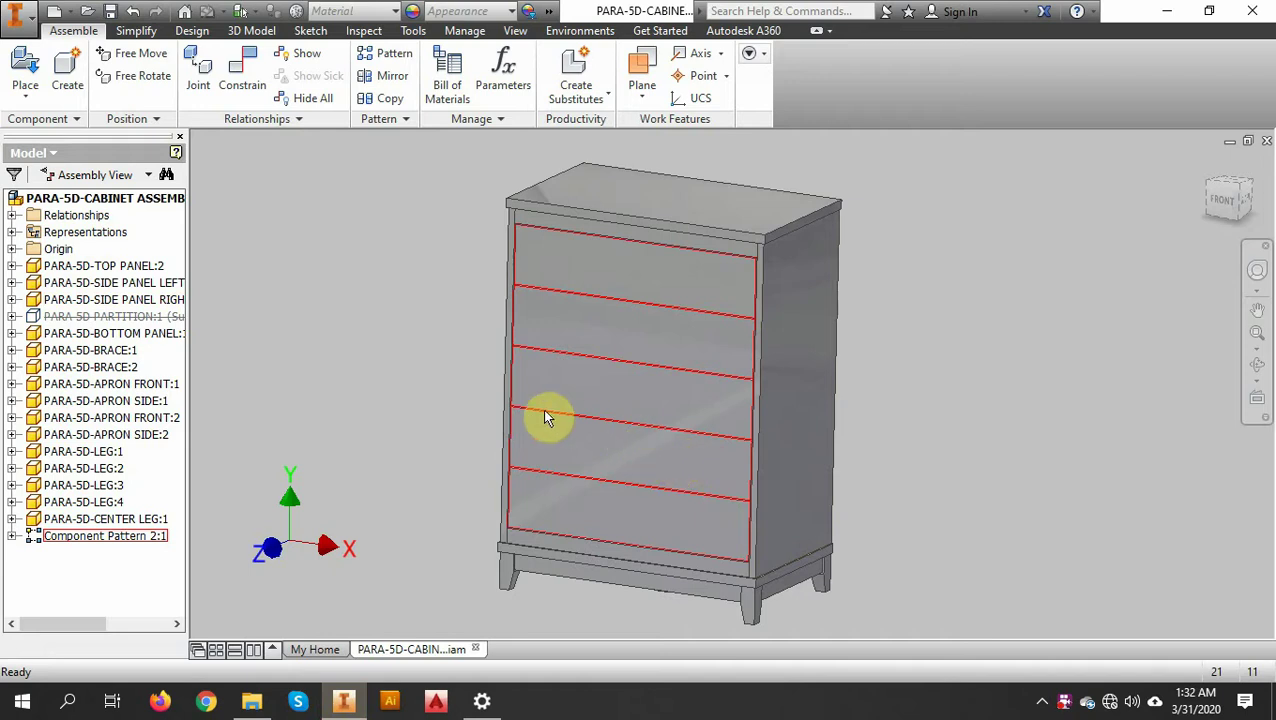
Step: Open the cabinet's top panel part on its own
left_click(566, 187)
right_click(568, 190)
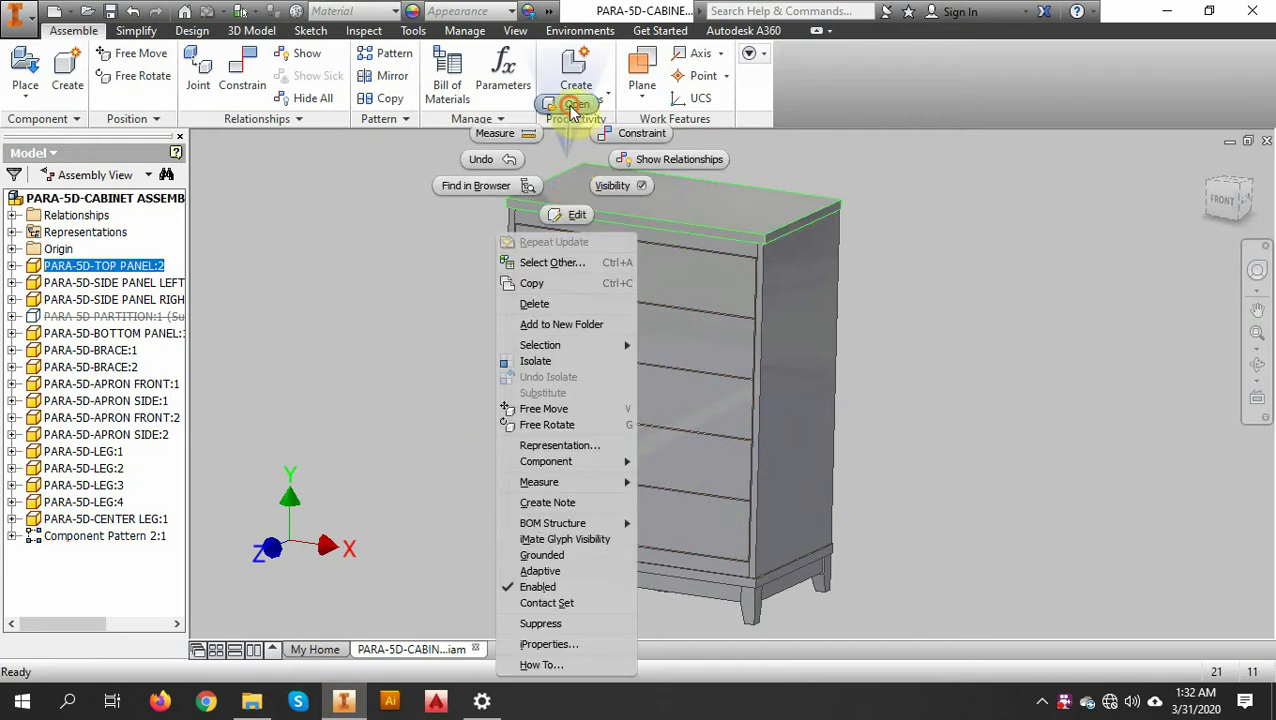
key("Escape")
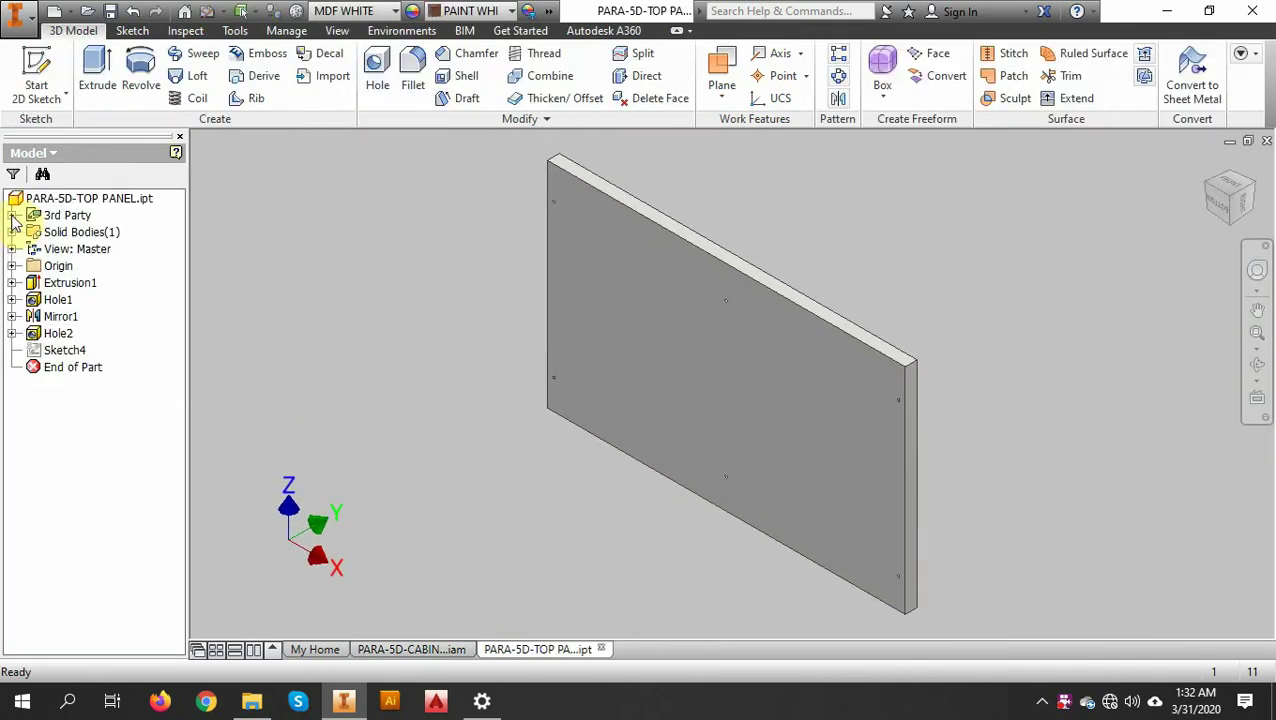
Step: Edit Embedding 1 under 3rd Party to show the top panel's parameter spreadsheet in Excel
left_click(12, 216)
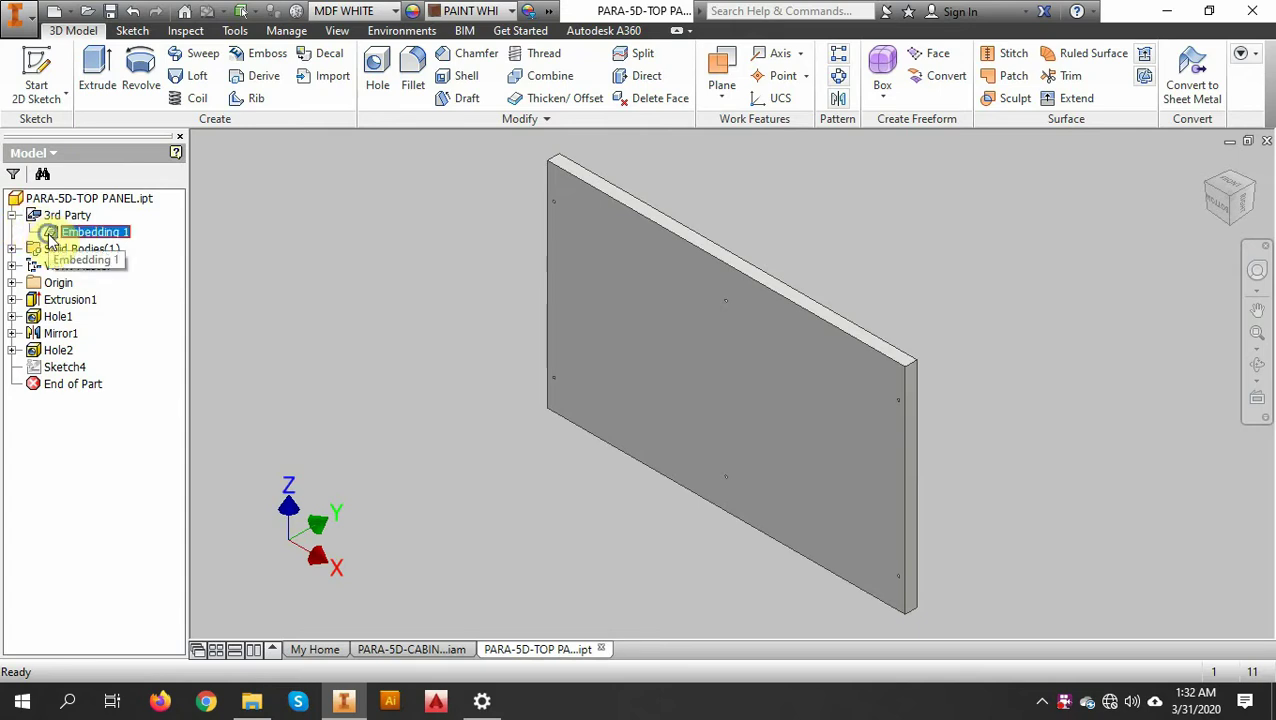
right_click(85, 236)
left_click(85, 284)
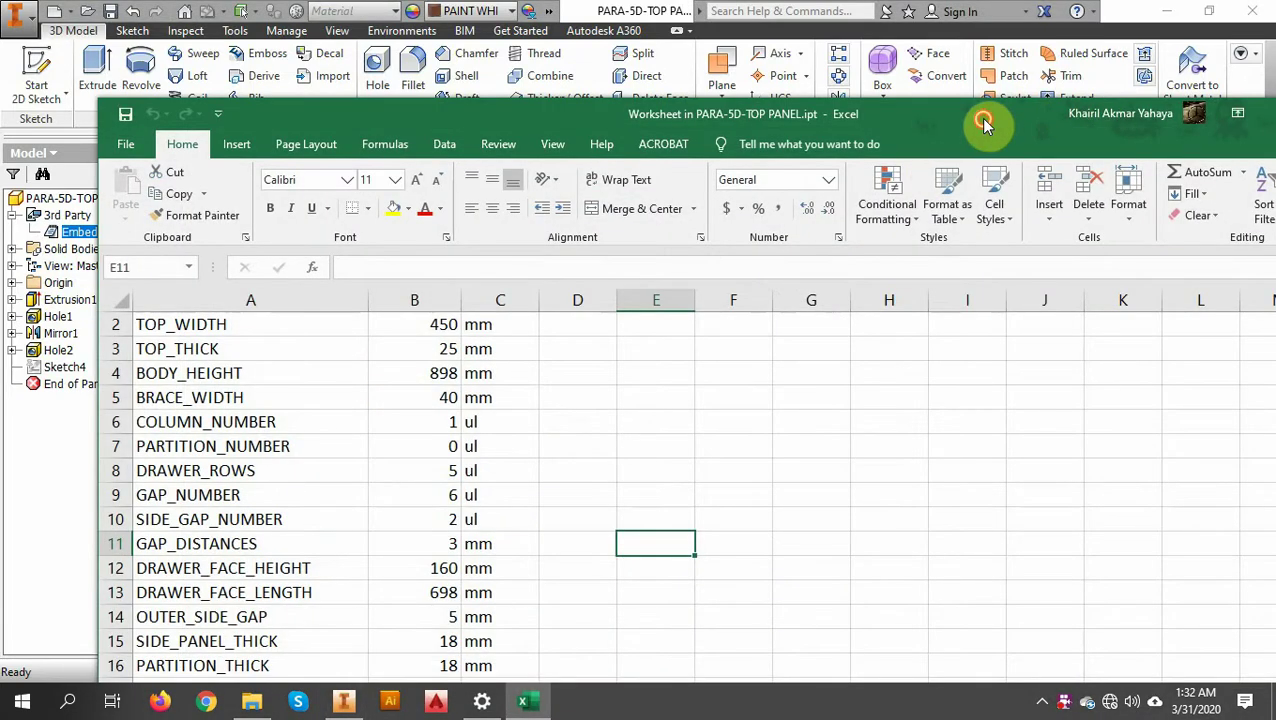
Step: Maximize the Excel worksheet and check TOP_LENGTH in B1 and TOP_WIDTH in B2
double_click(985, 122)
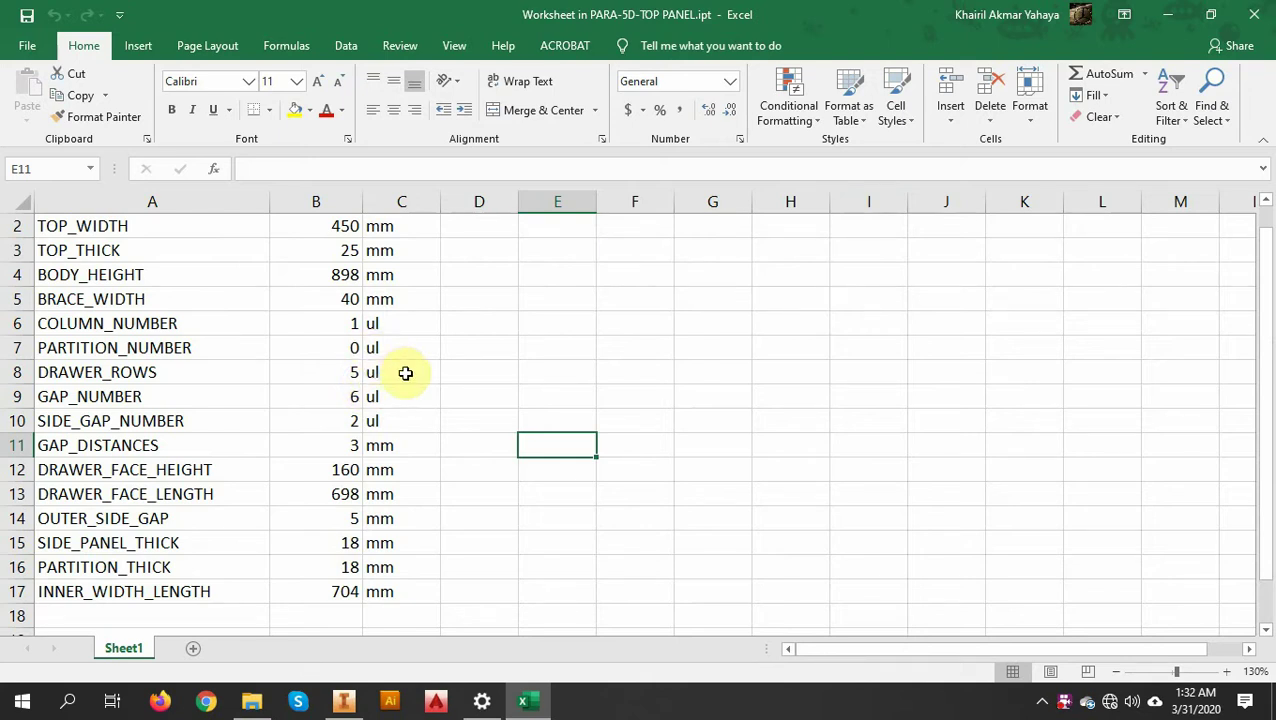
scroll(250, 332, "up", 1)
scroll(250, 332, "up", 1)
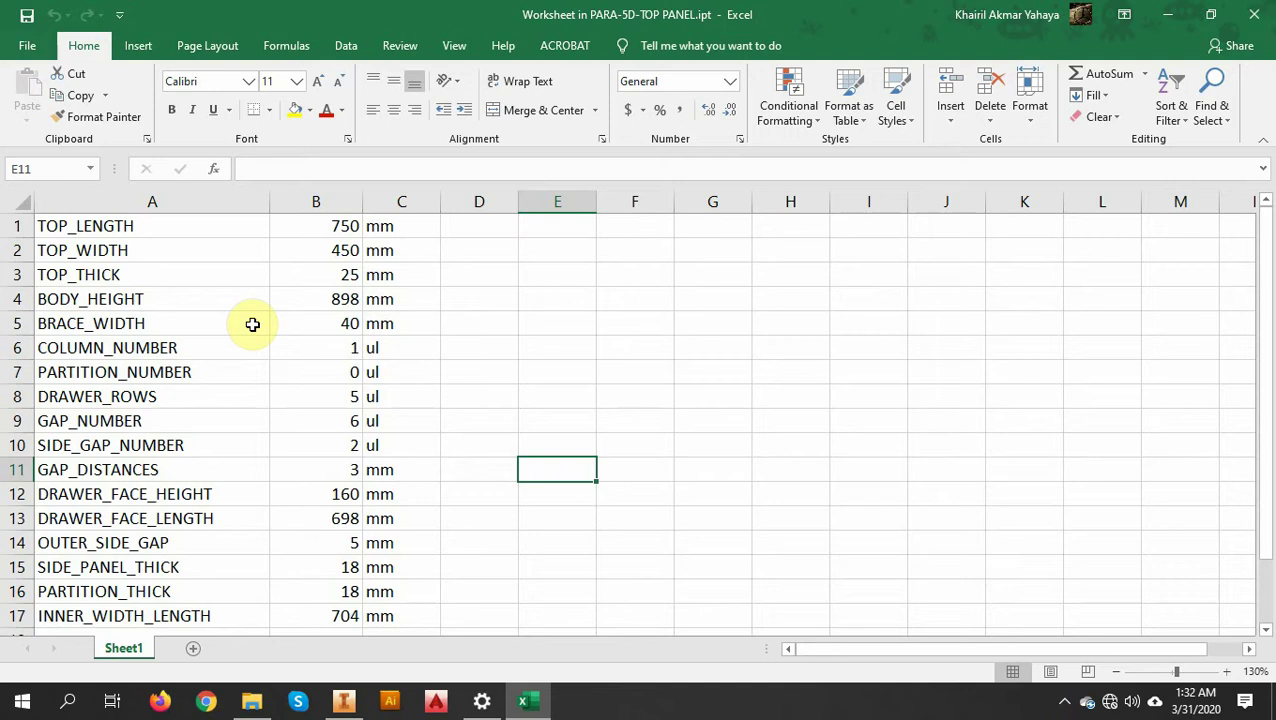
left_click(329, 227)
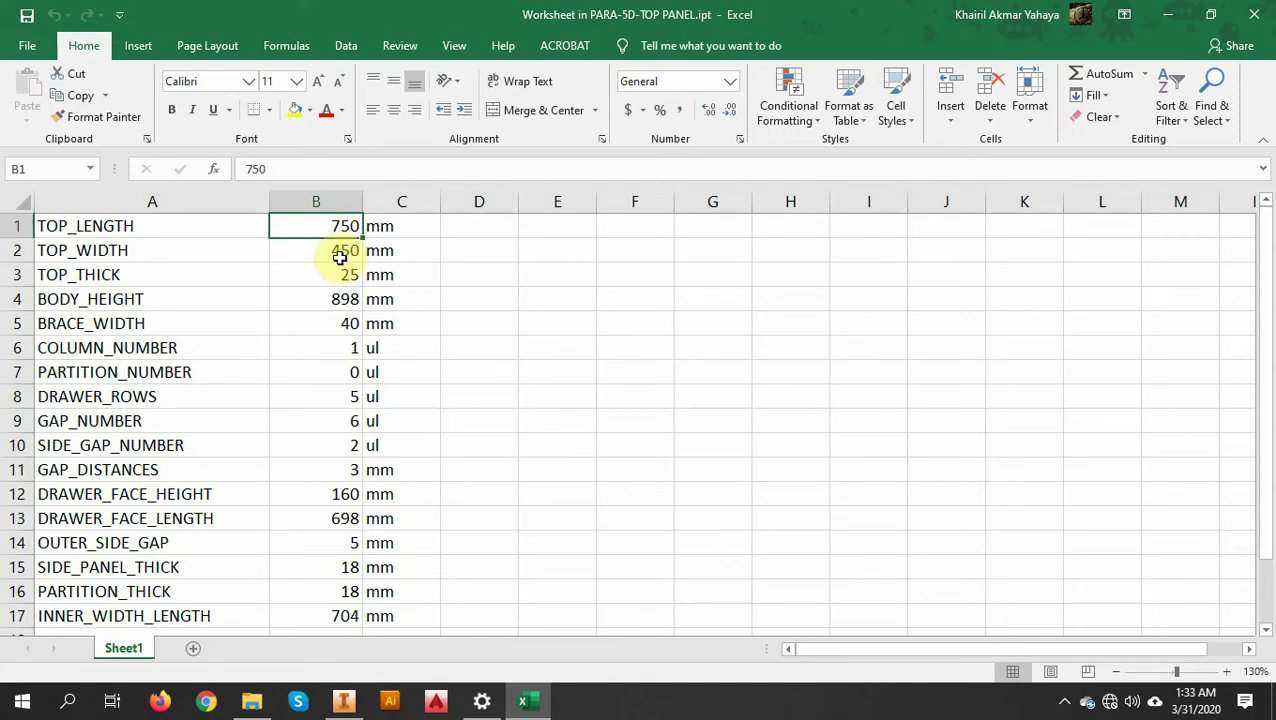
left_click(334, 254)
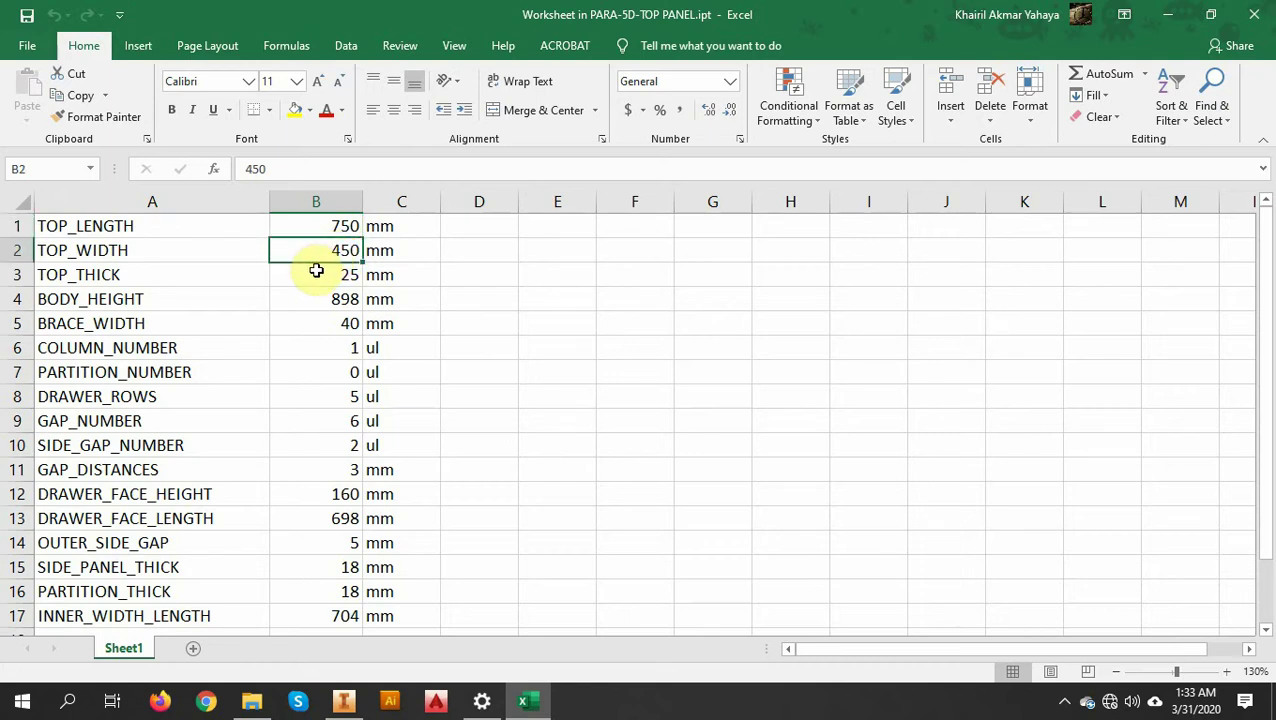
Step: Check DRAWER_FACE_HEIGHT (B12), DRAWER_ROWS (B8) and the BODY_HEIGHT formula in B4, giving 898 mm
scroll(320, 270, "down", 1)
left_click(309, 421)
scroll(311, 433, "up", 1)
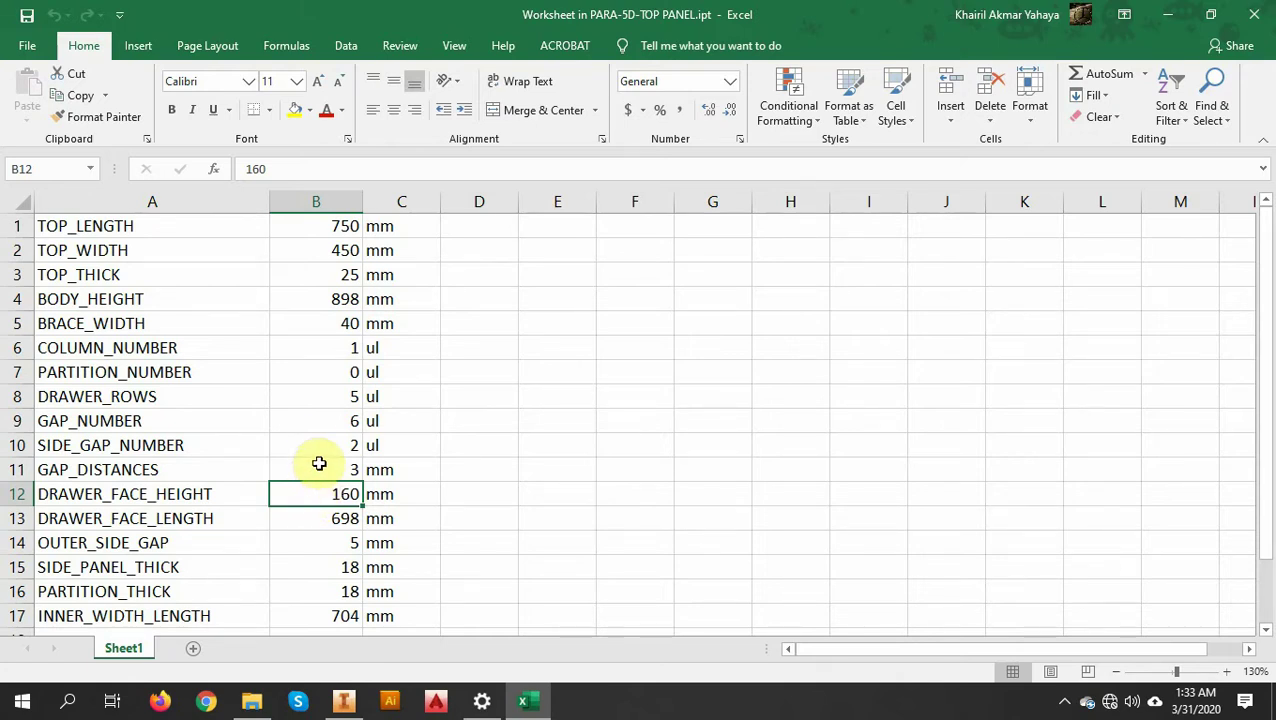
left_click(327, 396)
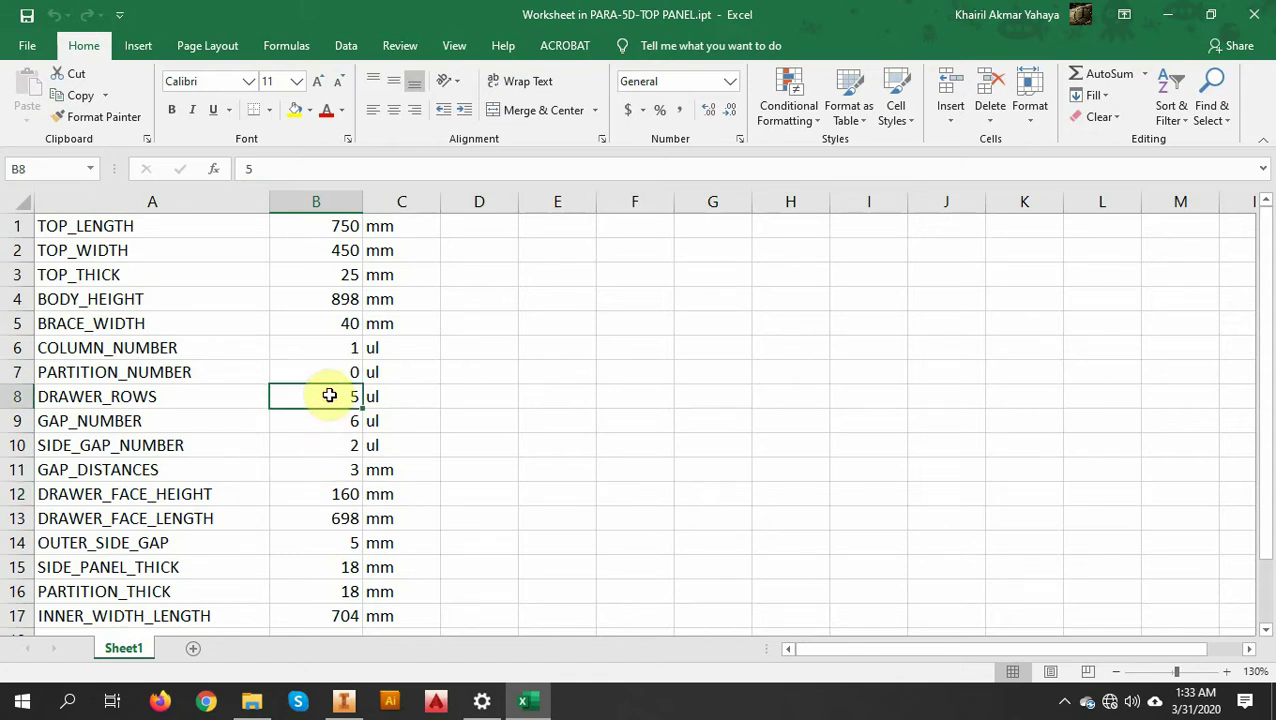
left_click(336, 297)
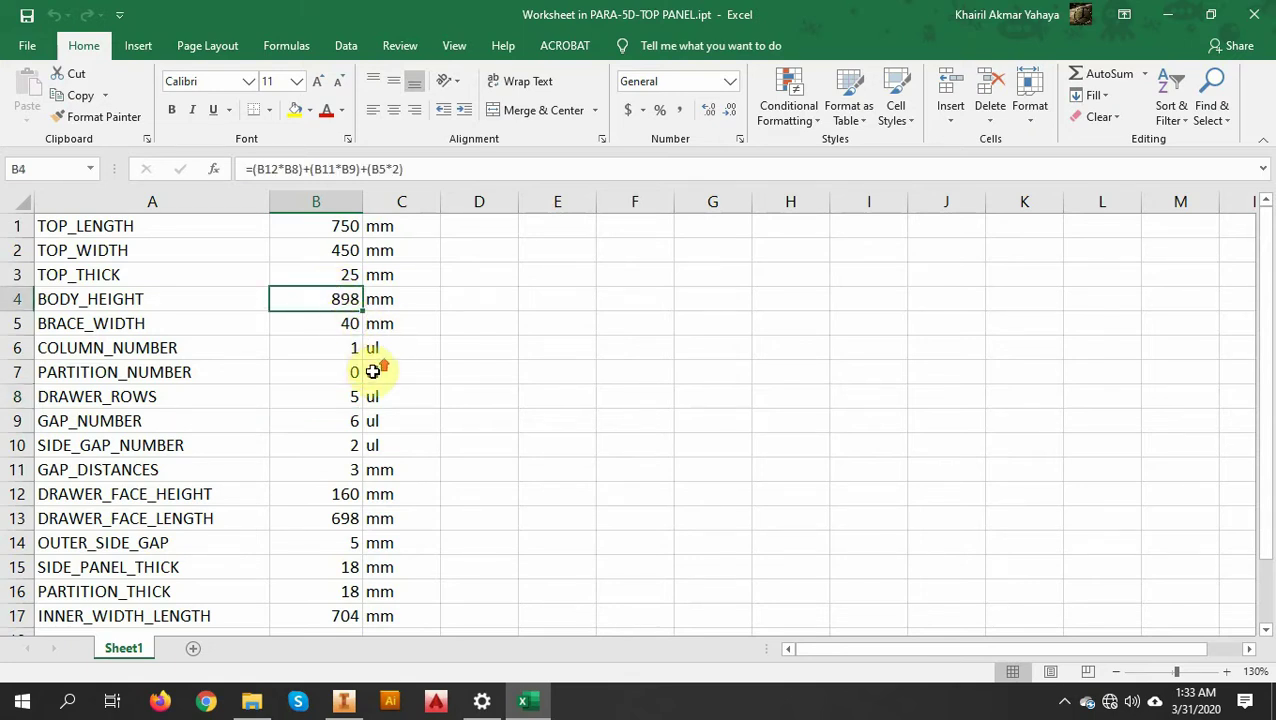
scroll(402, 418, "down", 1)
scroll(407, 511, "up", 1)
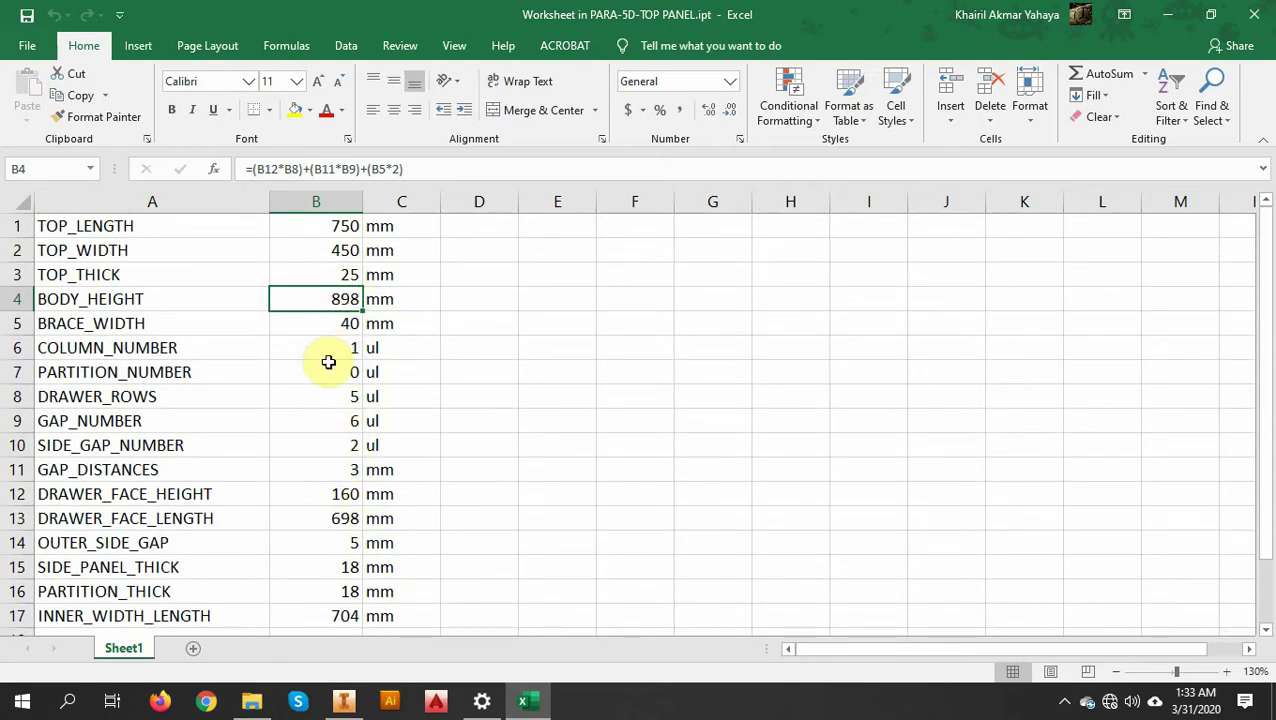
Step: Return to Inventor and switch to the PARA-5D-CABINET assembly with nothing selected
left_click(345, 701)
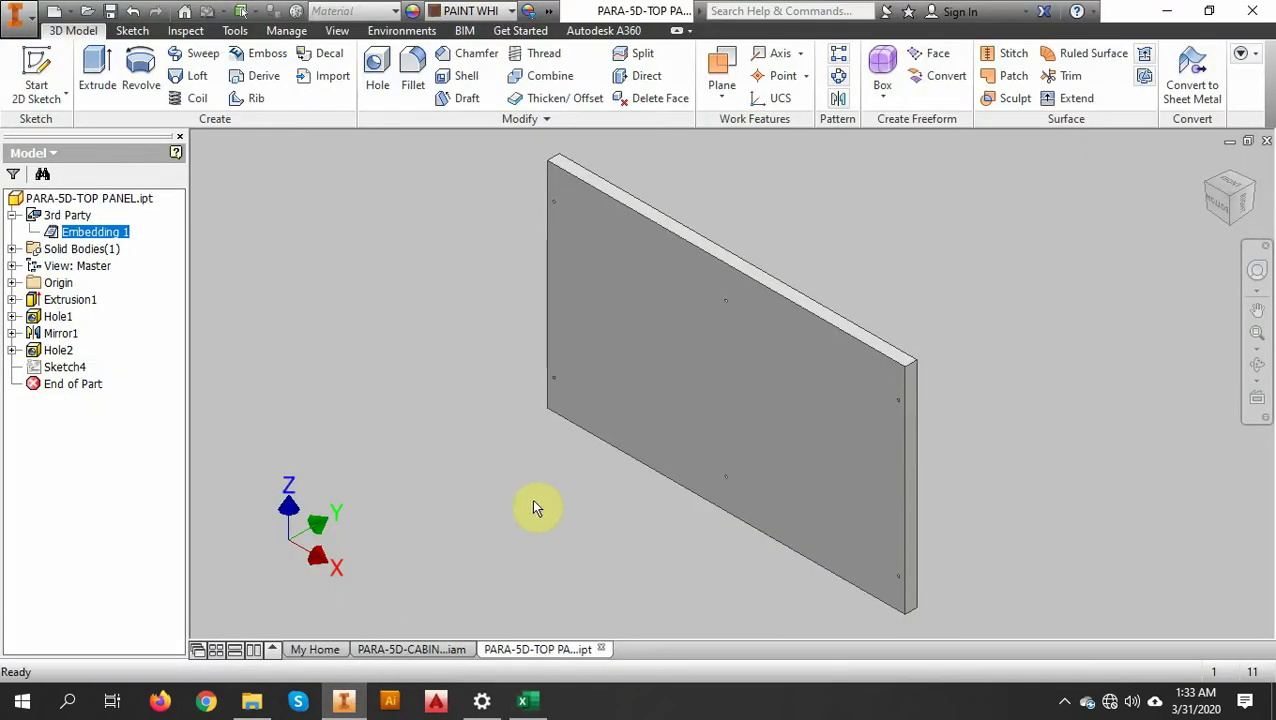
left_click(438, 649)
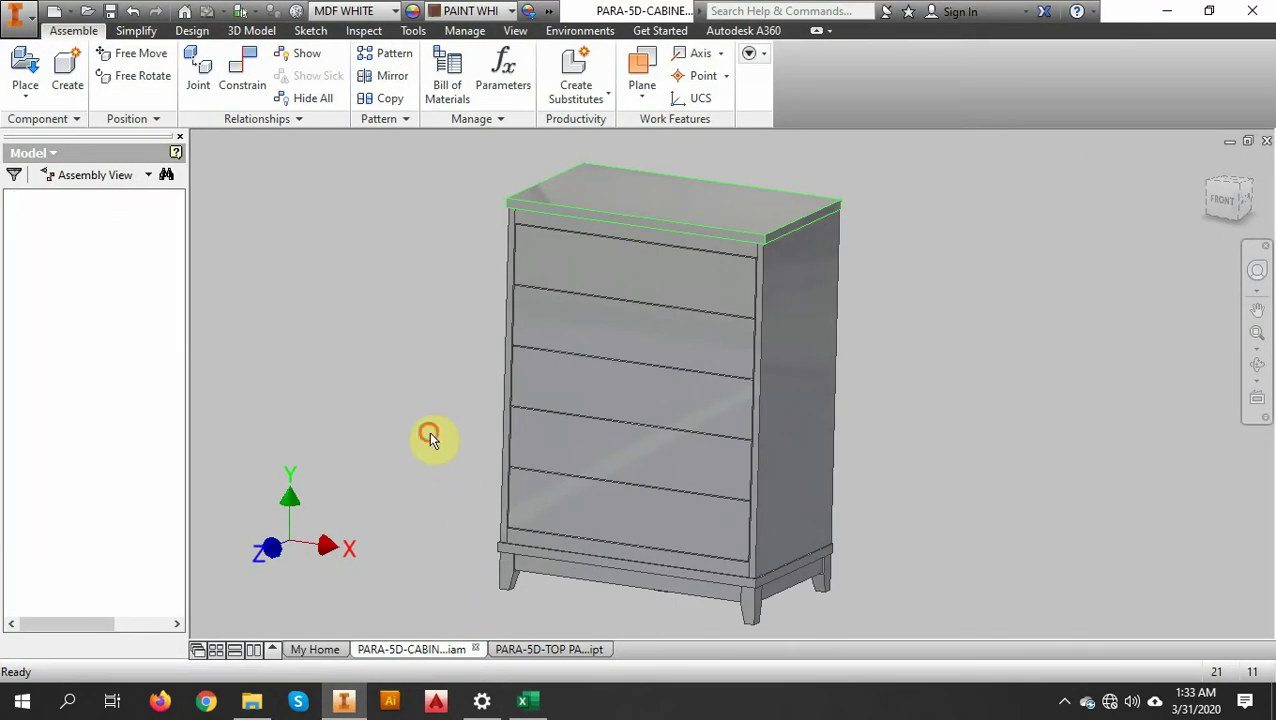
left_click(455, 437)
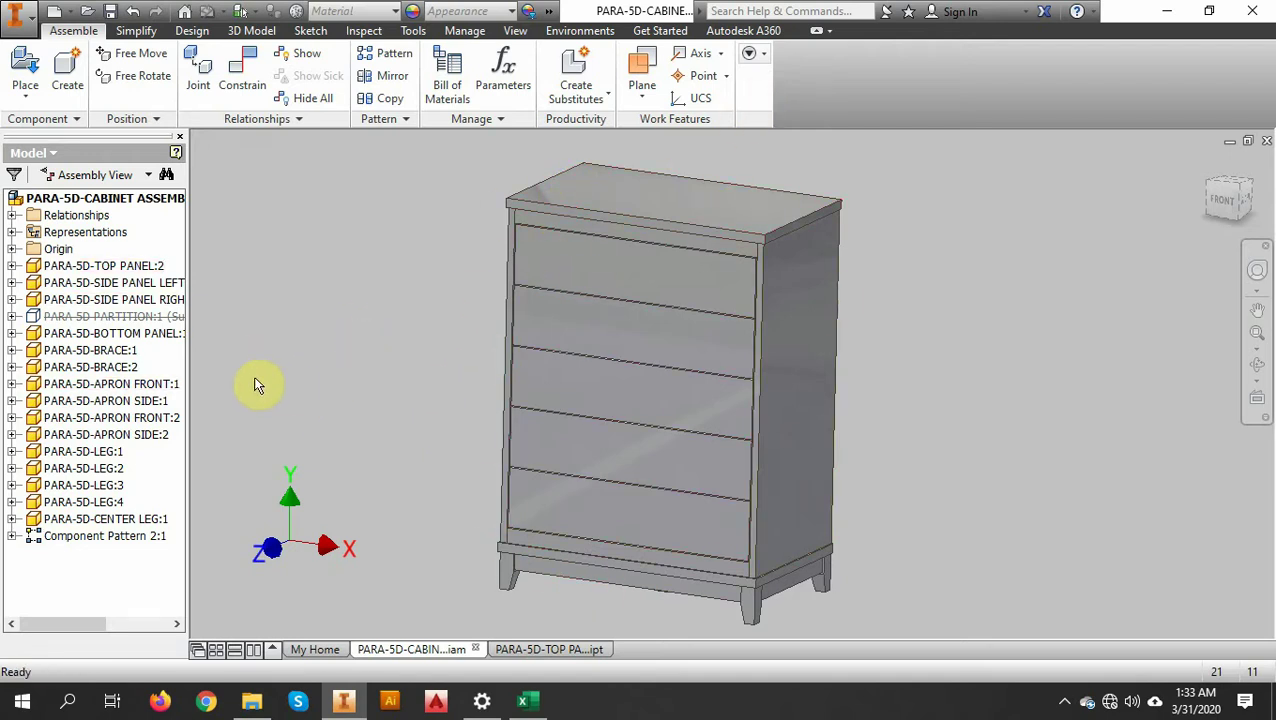
Step: Select the suppressed PARTITION in the browser to check it, then clear the selection
left_click(98, 320)
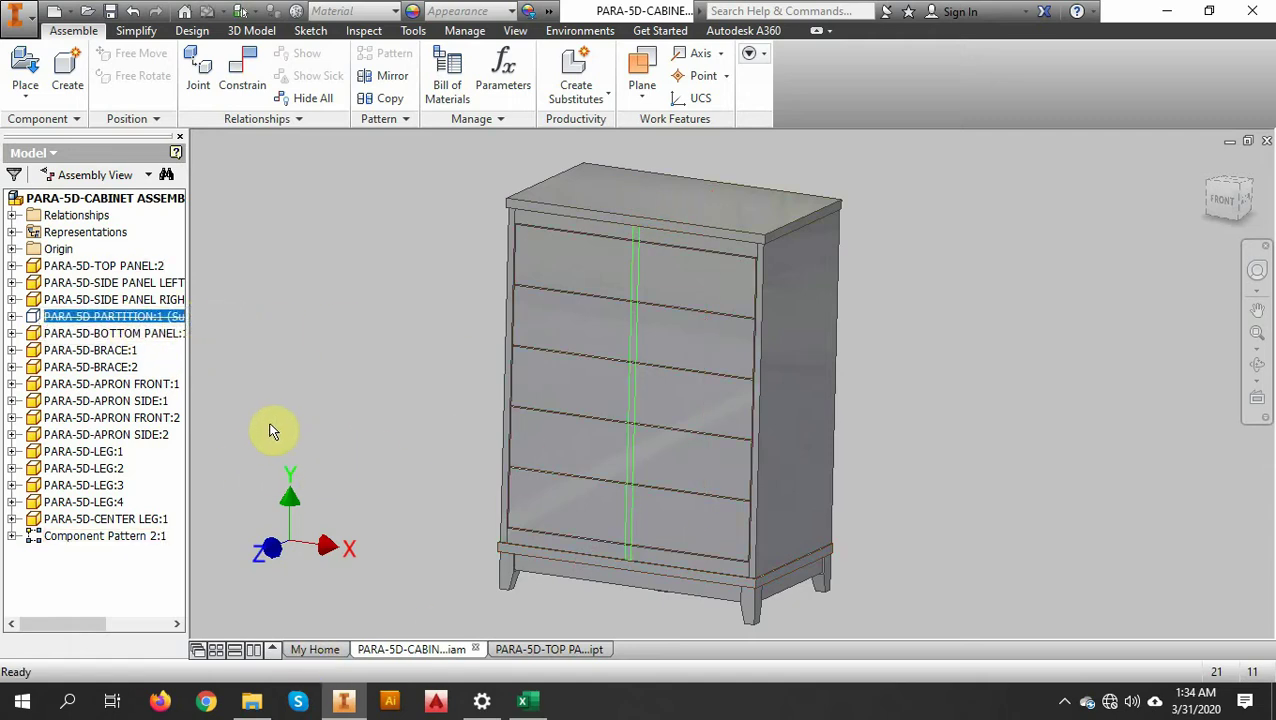
left_click(304, 410)
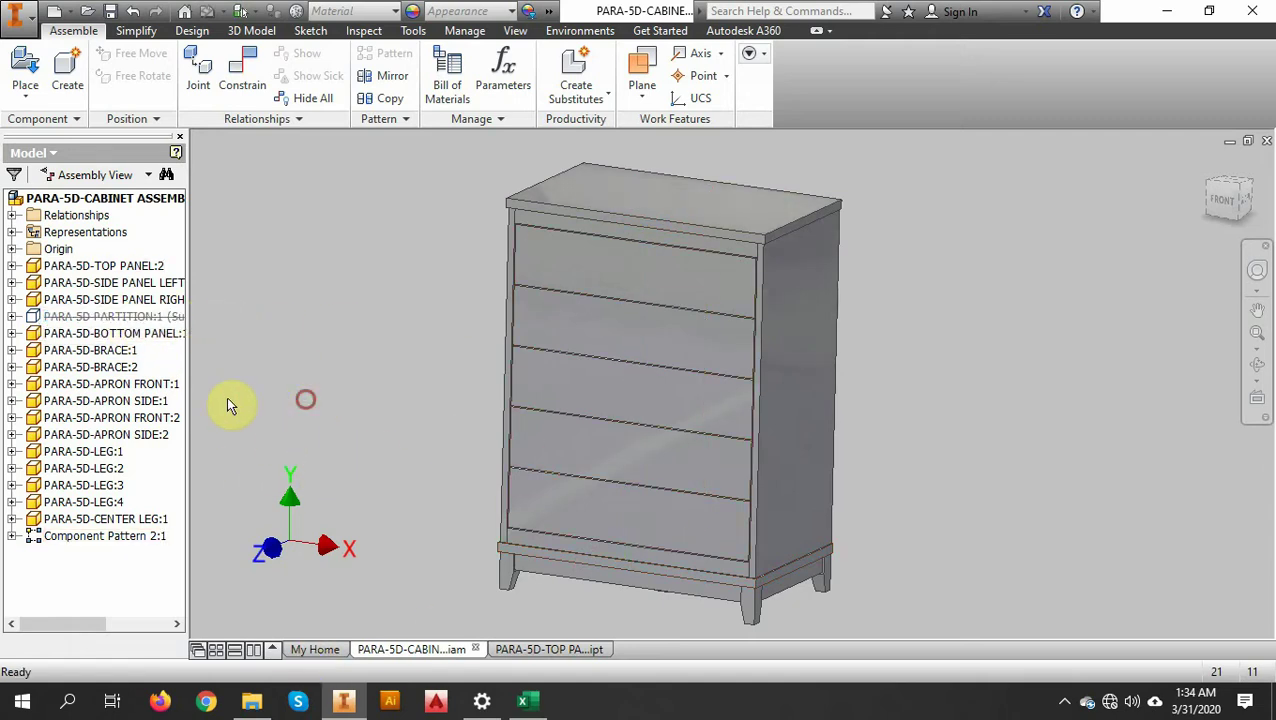
left_click(110, 317)
key("alt+v")
left_click(925, 410)
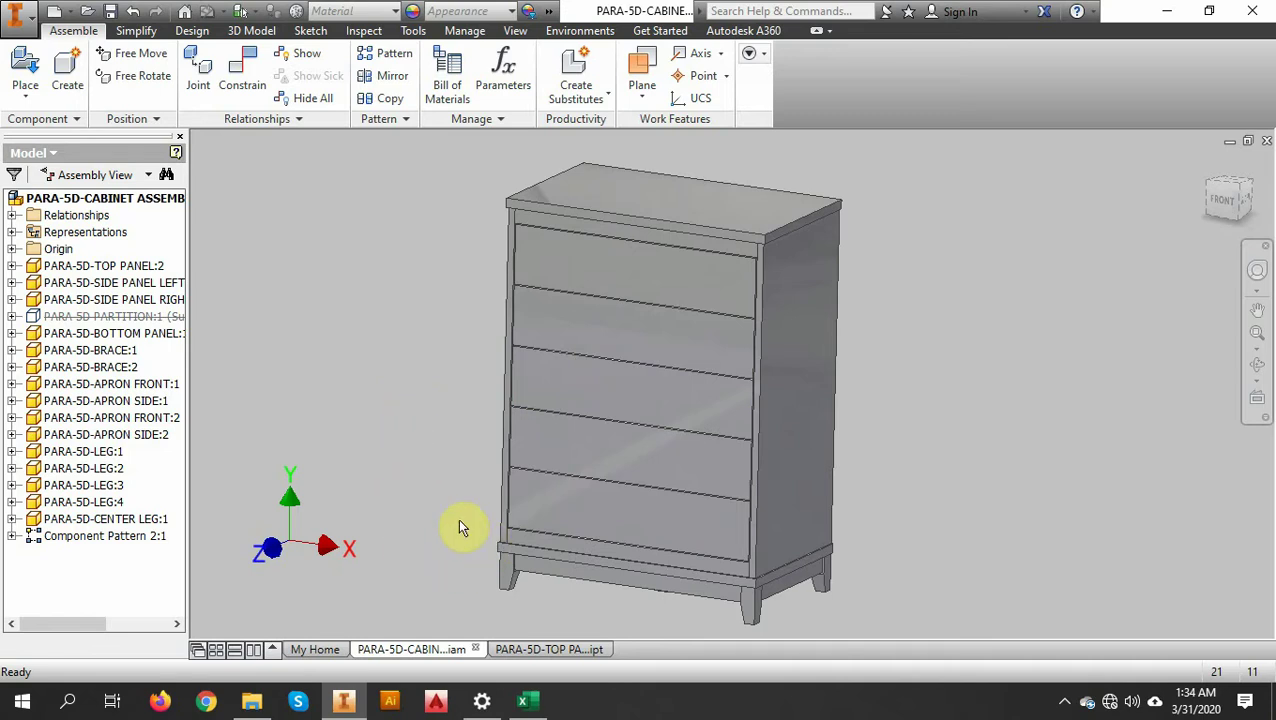
Step: Switch to the PARA-5D-TOP PANEL.ipt part and select Embedding 1 in its browser
left_click(516, 649)
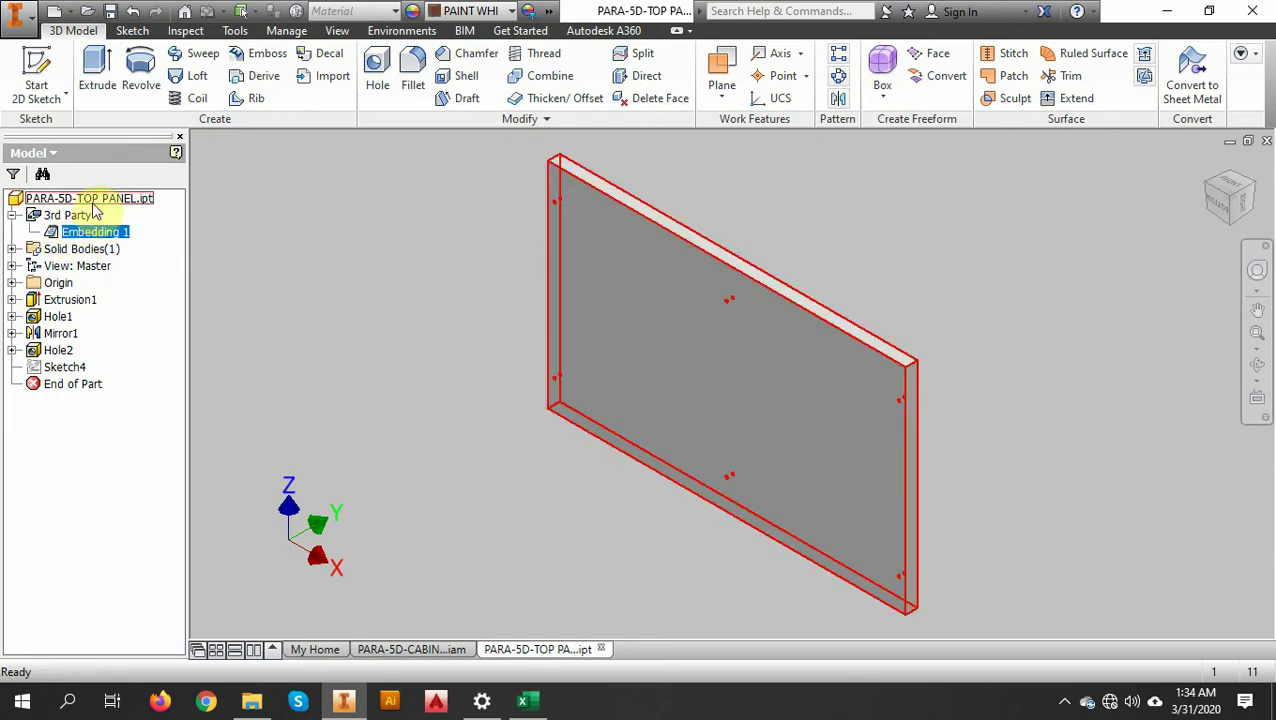
left_click(95, 201)
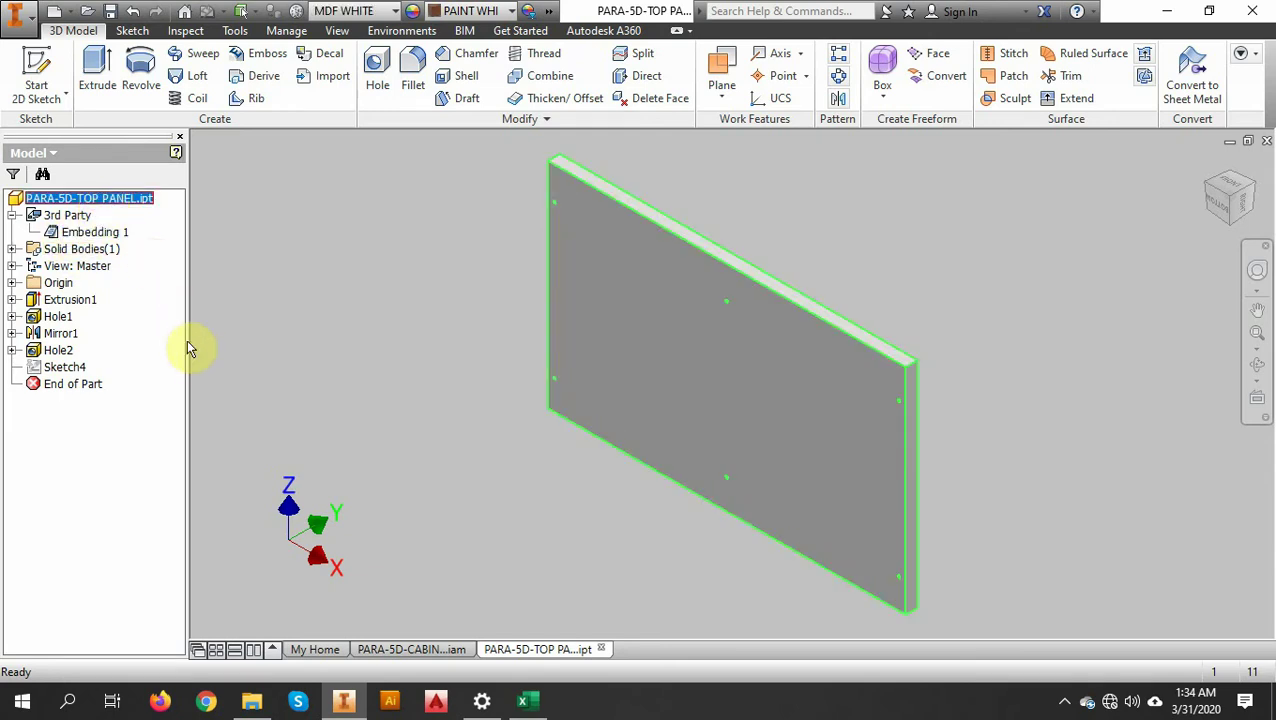
left_click(315, 368)
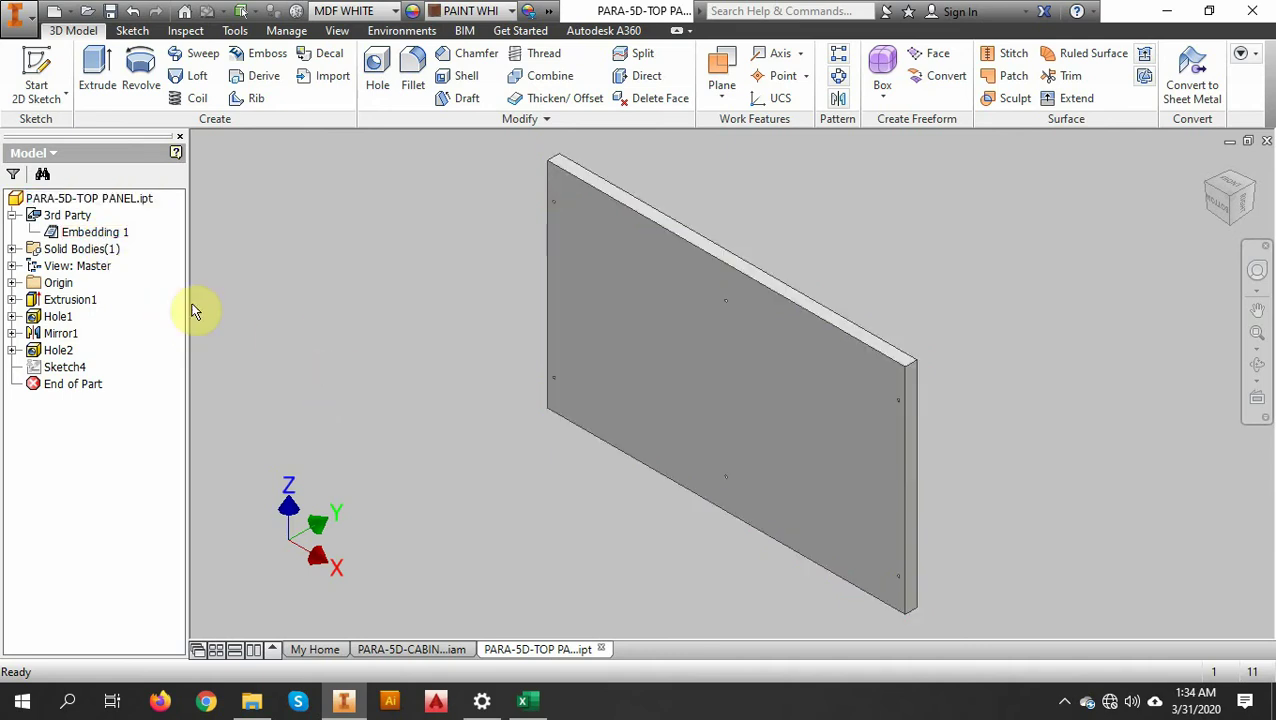
left_click(80, 236)
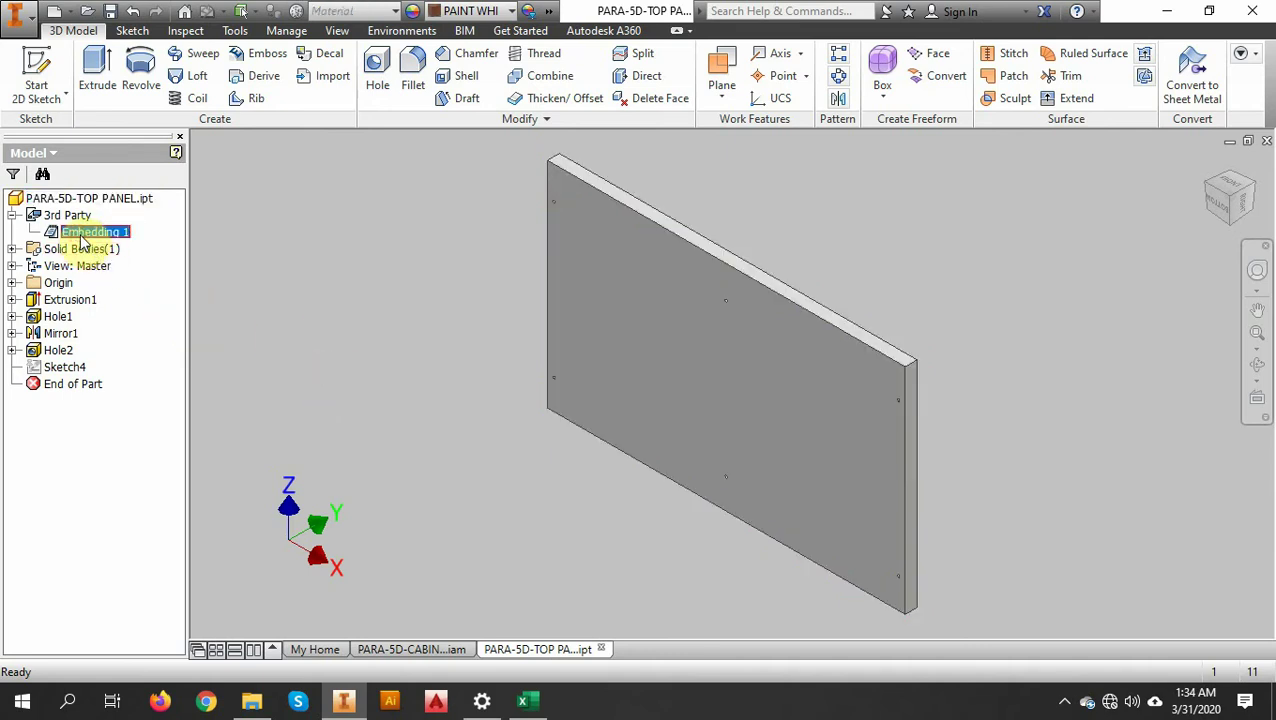
left_click(80, 201)
left_click(330, 350)
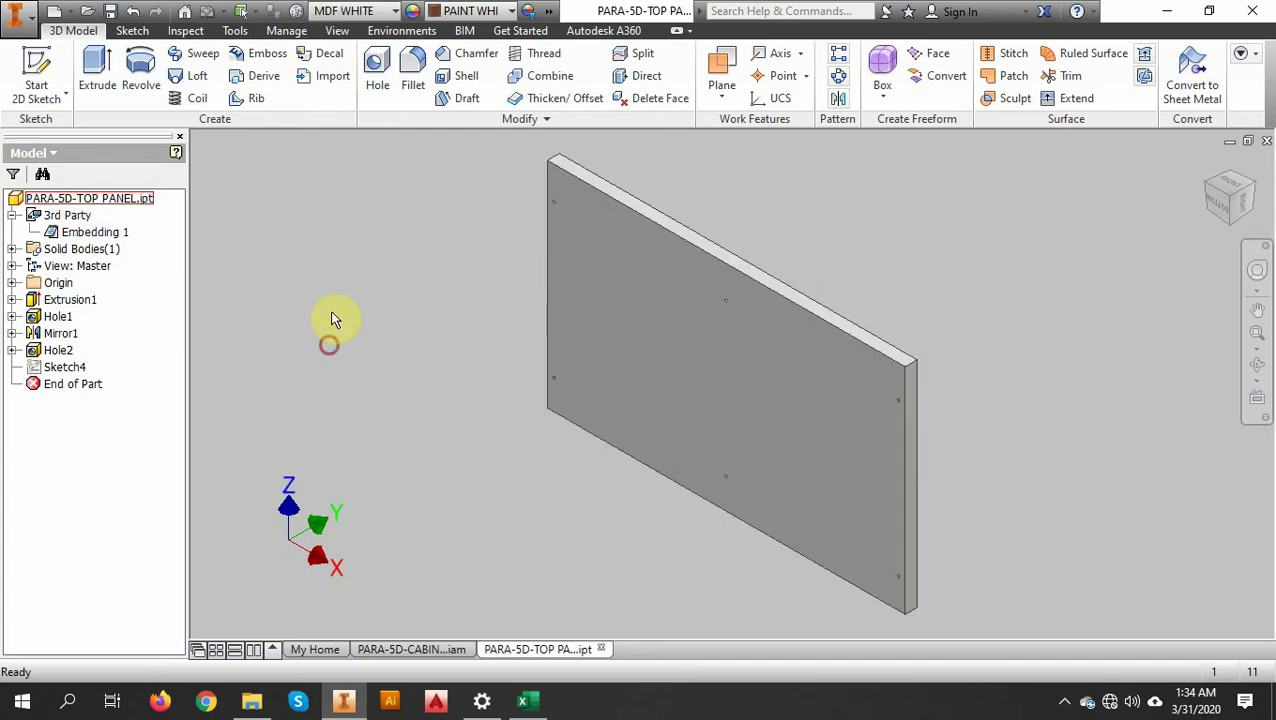
Step: Show Manage > Parameters and scroll to the Embedding 1 values such as TOP_LENGTH 750 mm
left_click(286, 30)
left_click(194, 77)
scroll(410, 380, "down", 3)
scroll(405, 400, "down", 4)
scroll(322, 356, "up", 1)
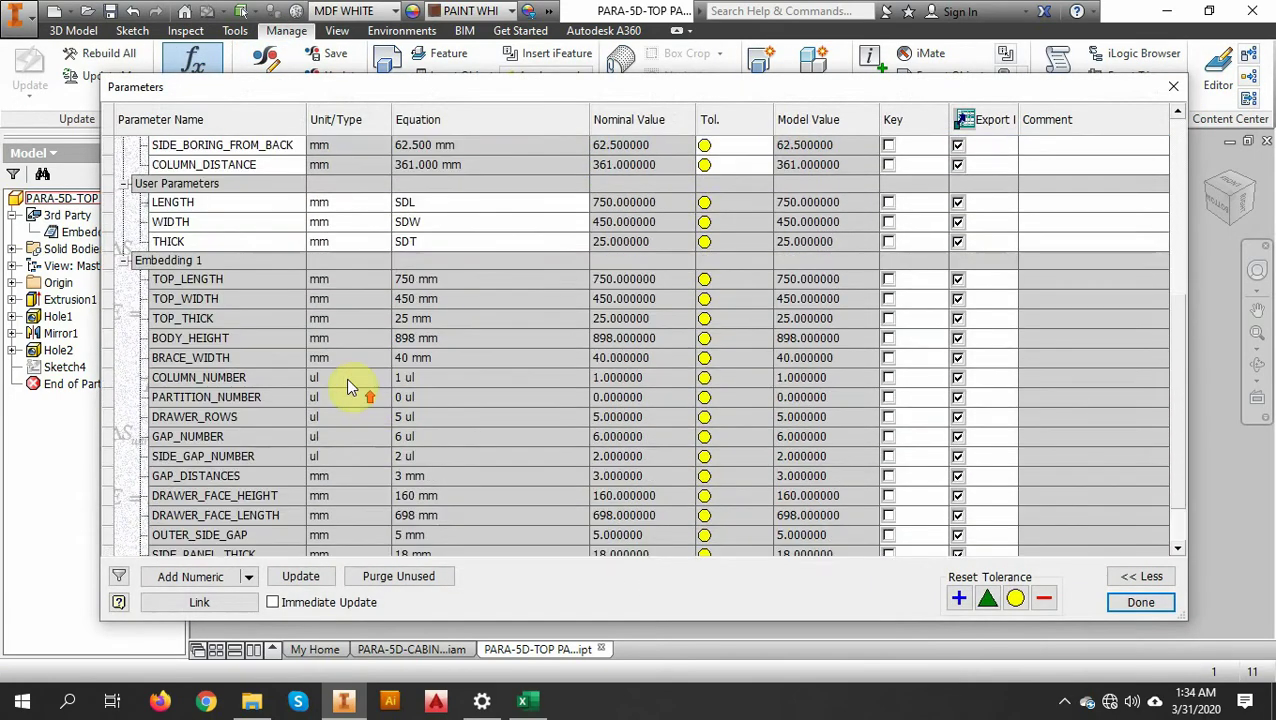
scroll(200, 235, "down", 1)
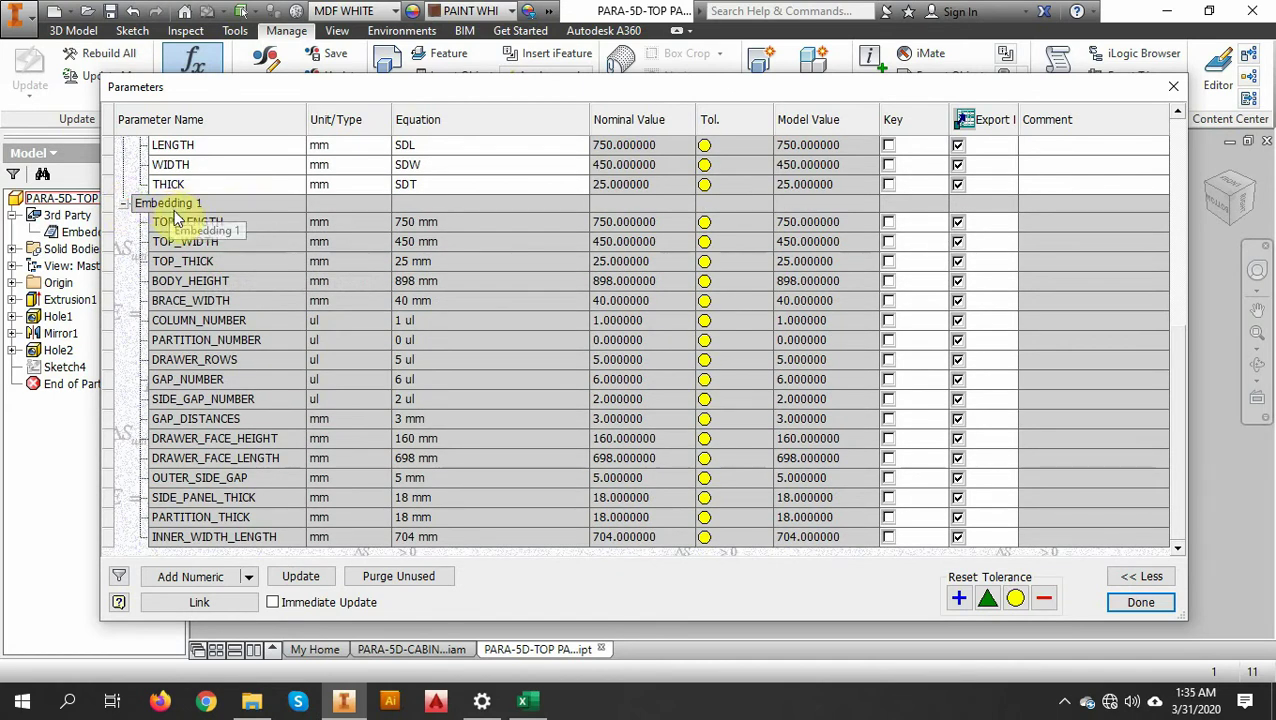
Step: Close the top panel part and open PARA-5D-SIDE PANEL LEFT from the assembly
left_click(1174, 92)
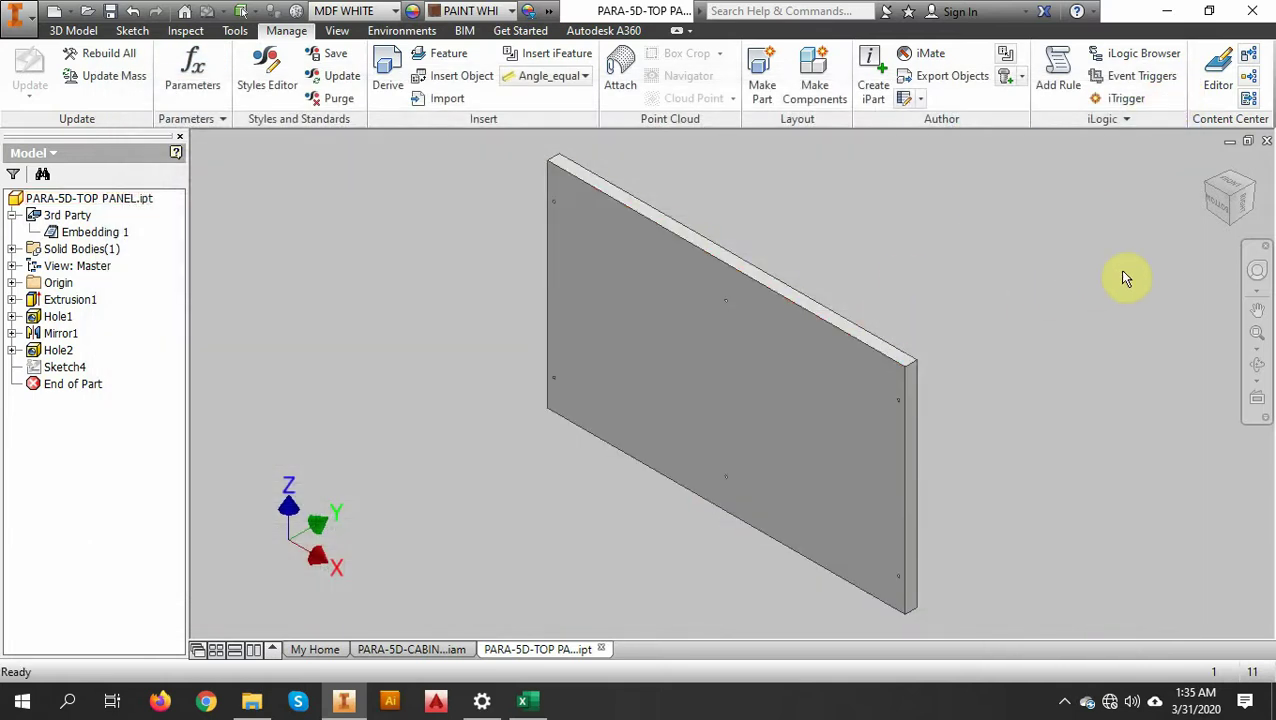
left_click(1266, 142)
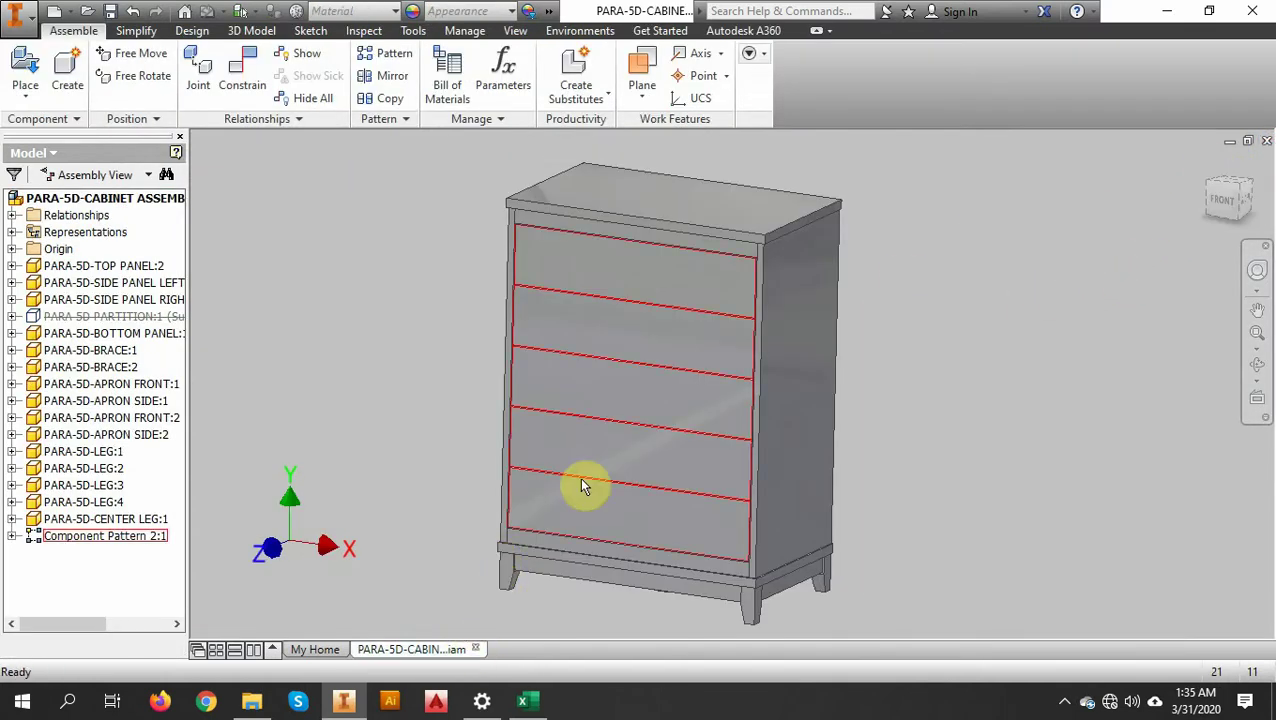
right_click(507, 268)
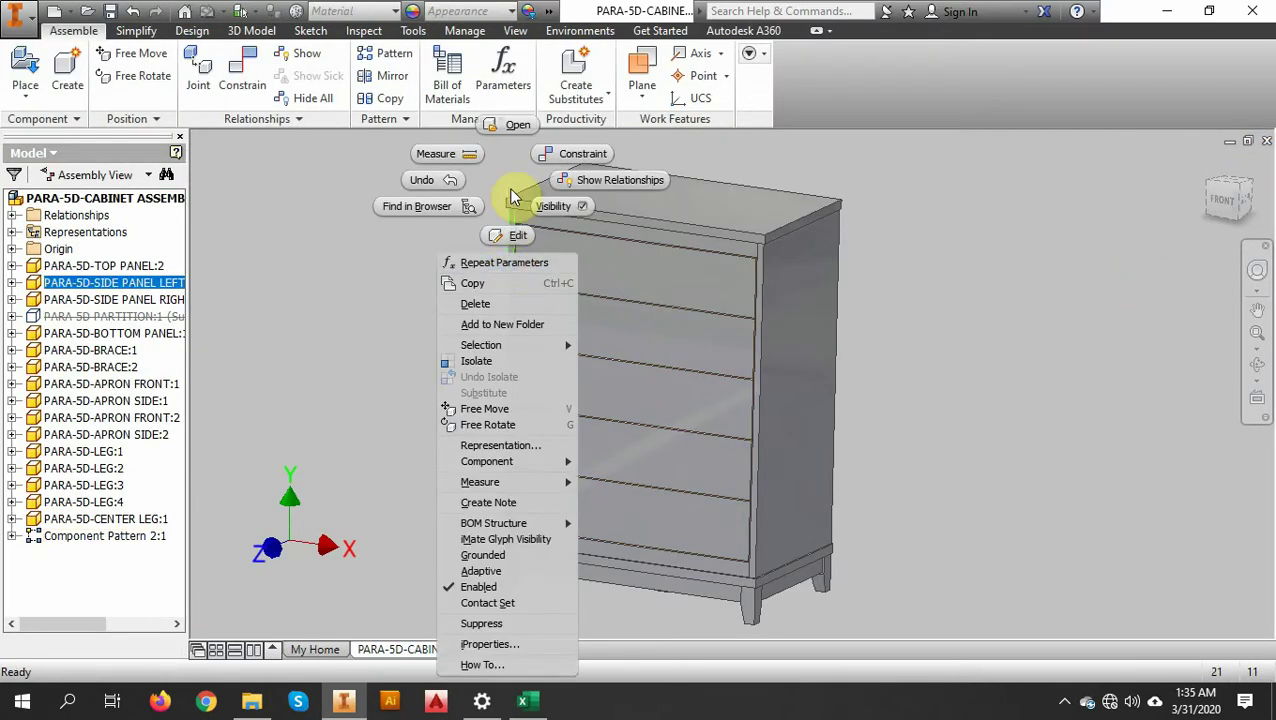
left_click(512, 127)
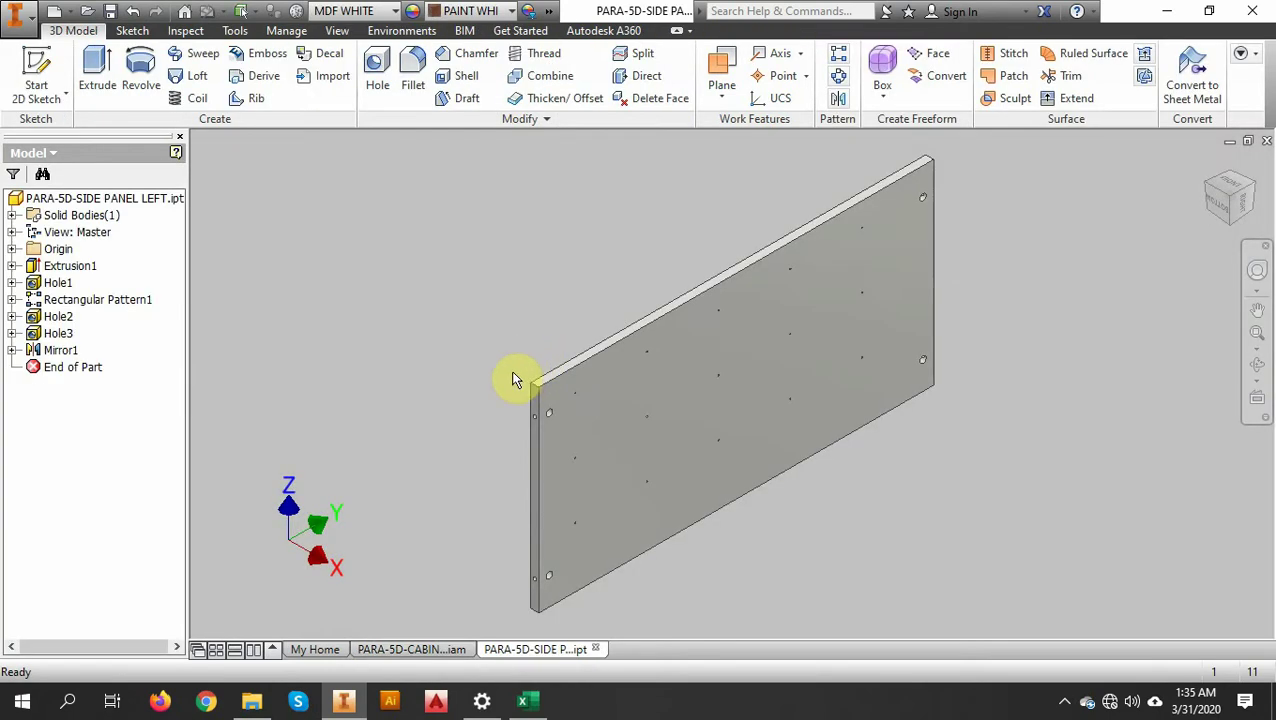
Step: Show the side panel's parameters, widening the name column to read the linked top-panel path
left_click(289, 31)
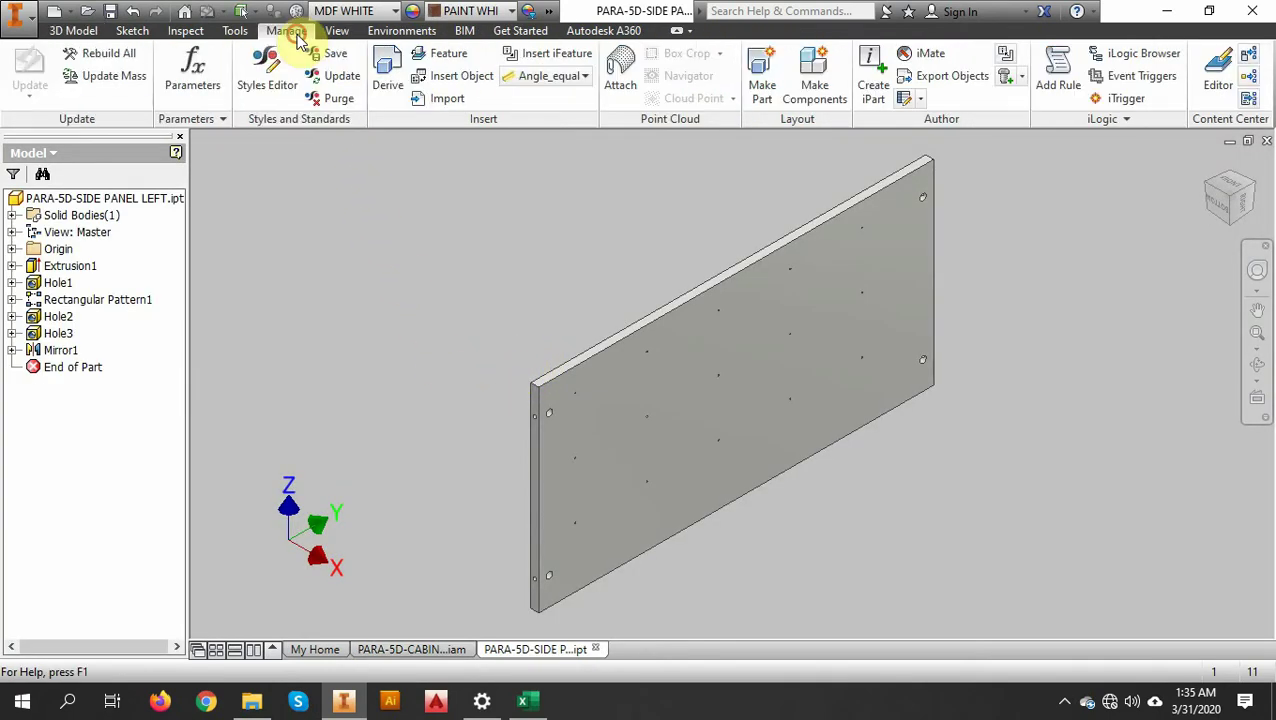
left_click(196, 66)
scroll(450, 360, "down", 8)
scroll(421, 319, "up", 2)
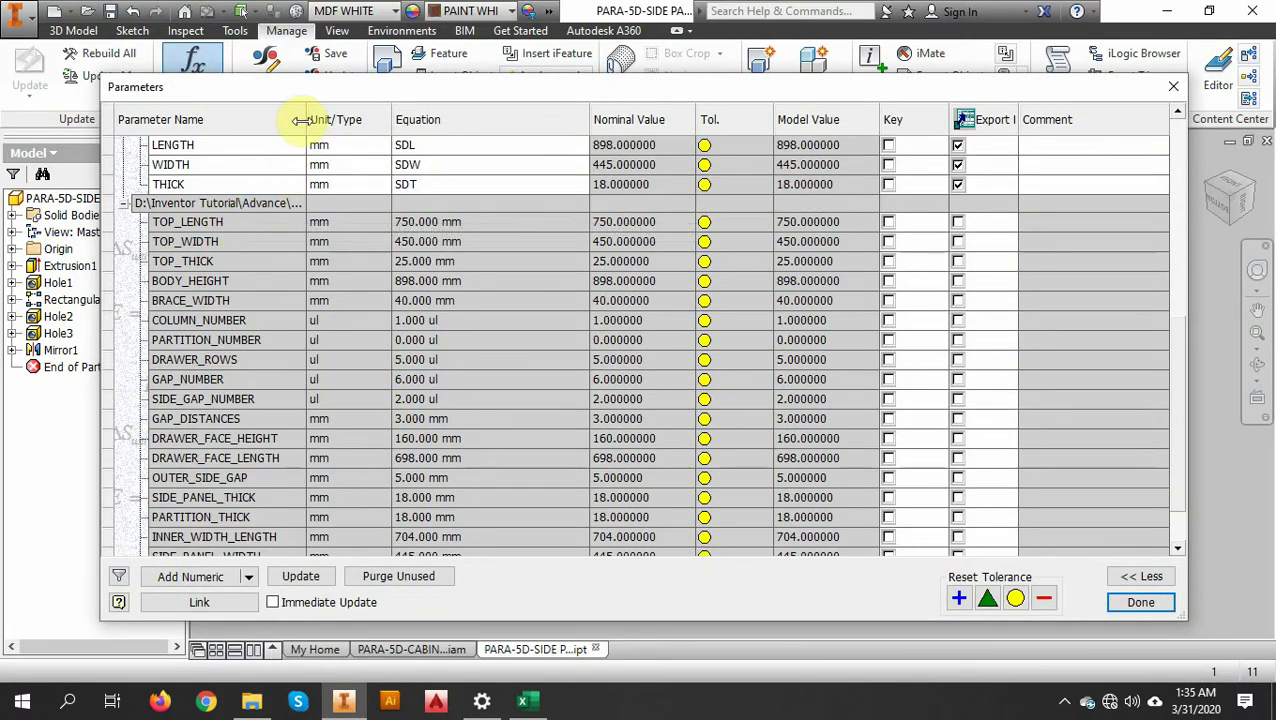
left_click_drag(306, 119, 670, 121)
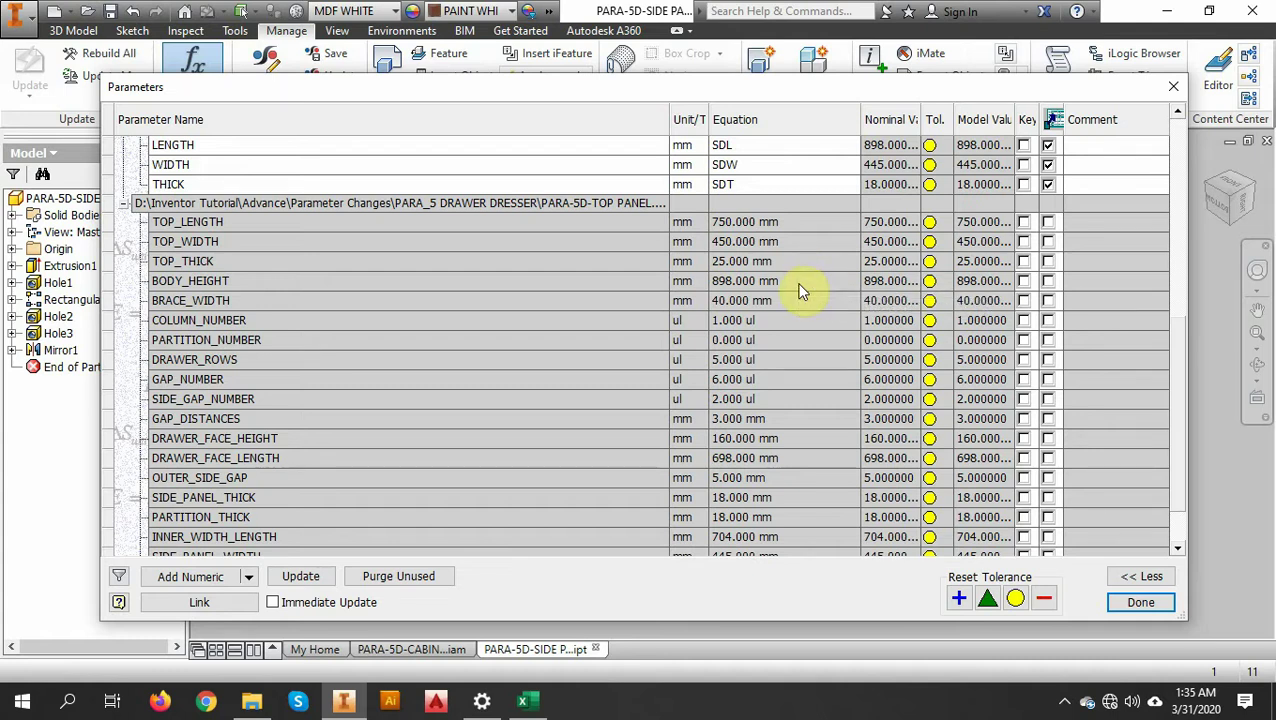
Step: Close the side panel's parameters and part, then select PARA-5D-TOP PANEL:2 in the assembly
left_click(1173, 86)
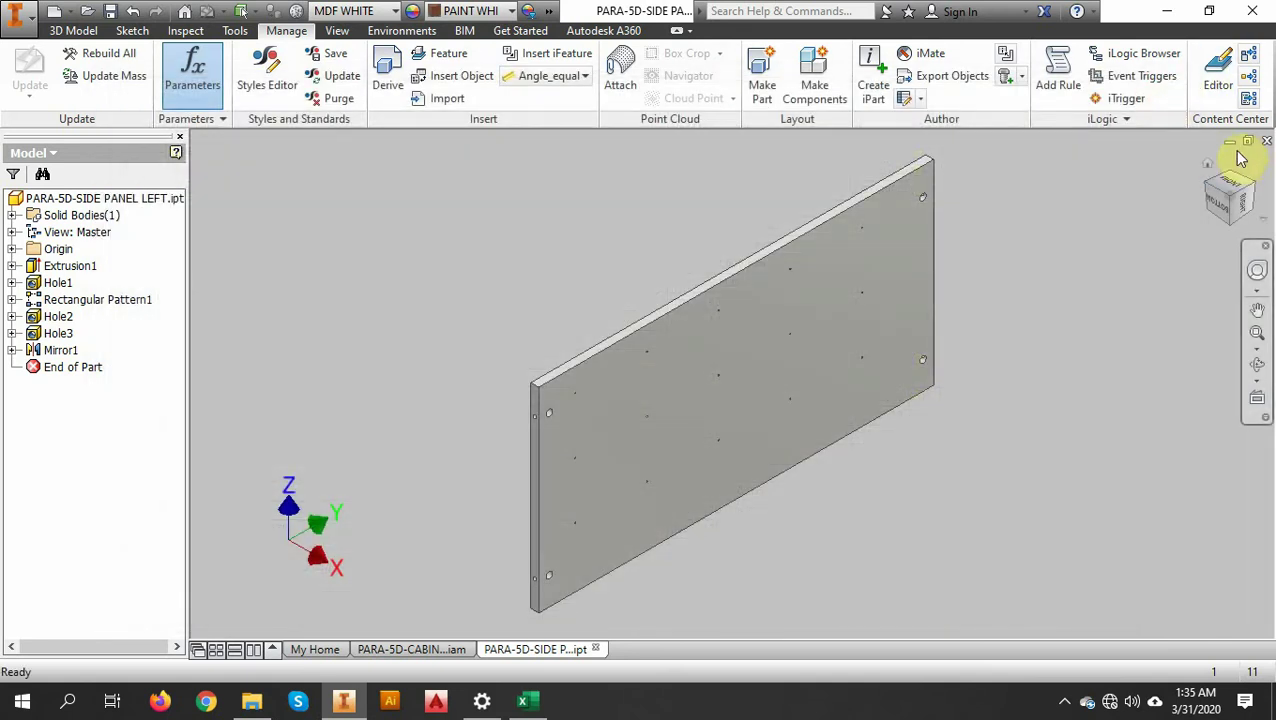
left_click(1266, 147)
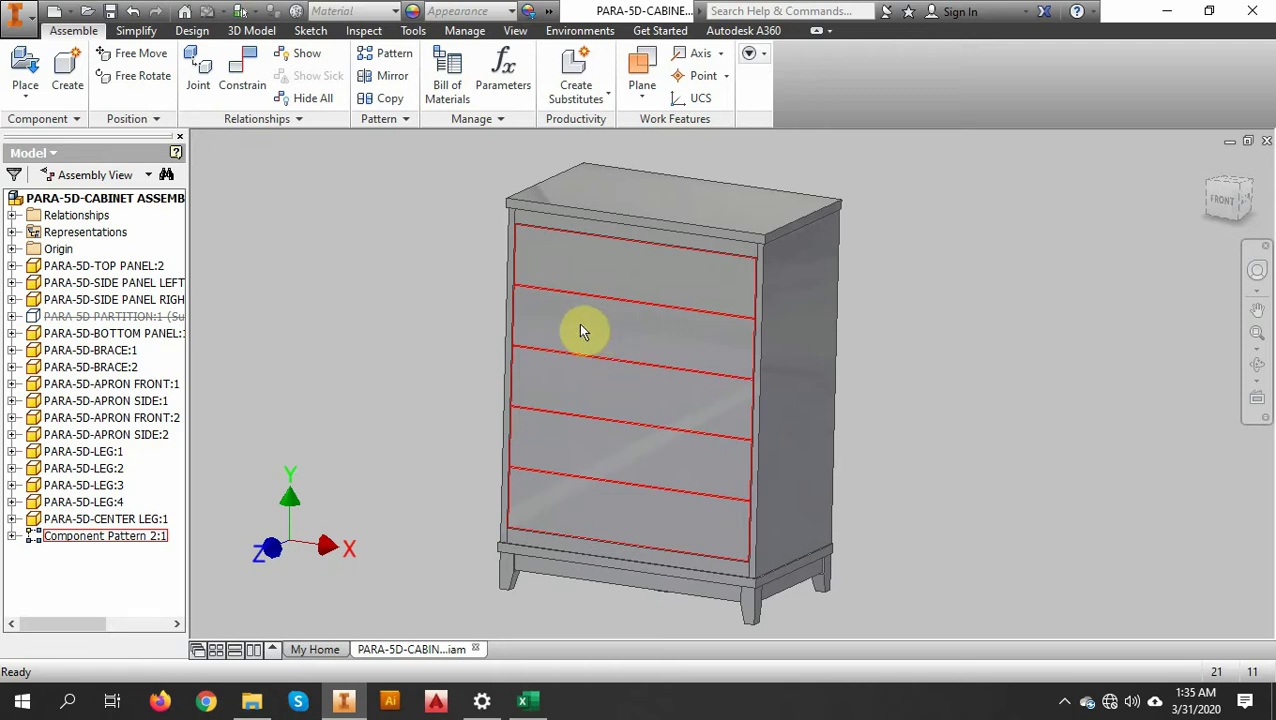
left_click(122, 268)
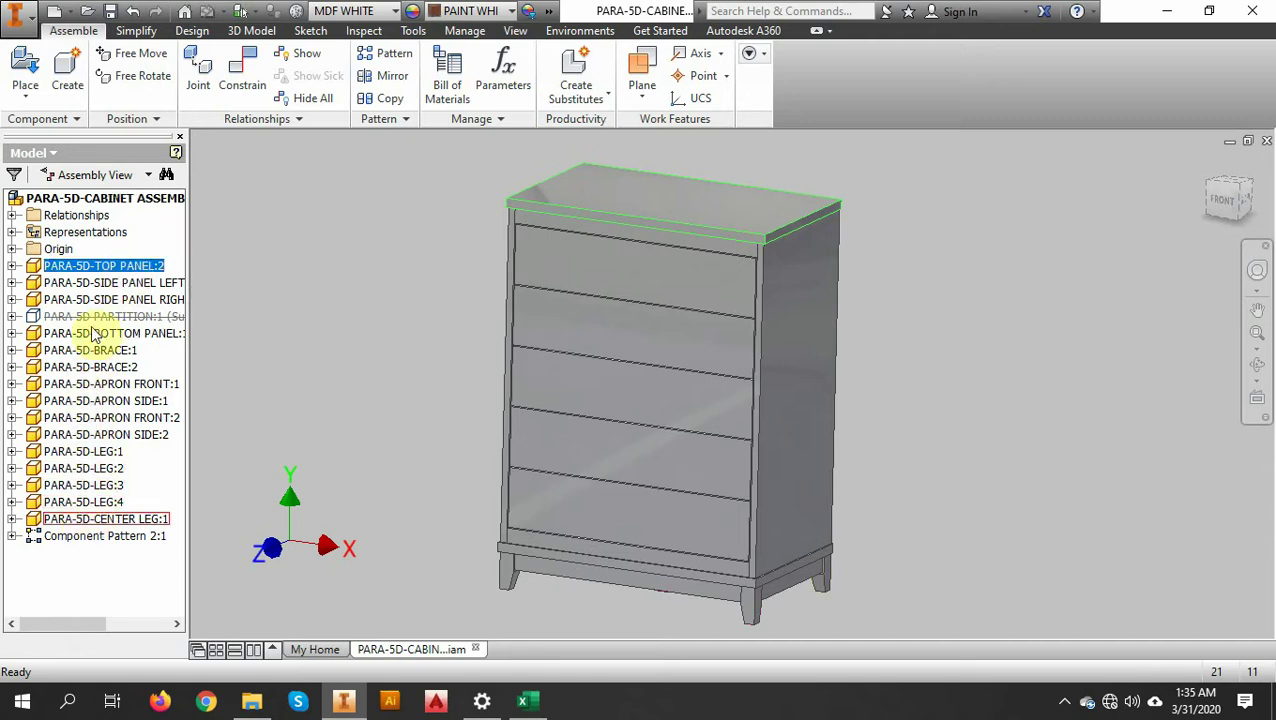
Step: Move the selection to SIDE PANEL LEFT, clear it, and bring the Excel worksheet forward
left_click(110, 273)
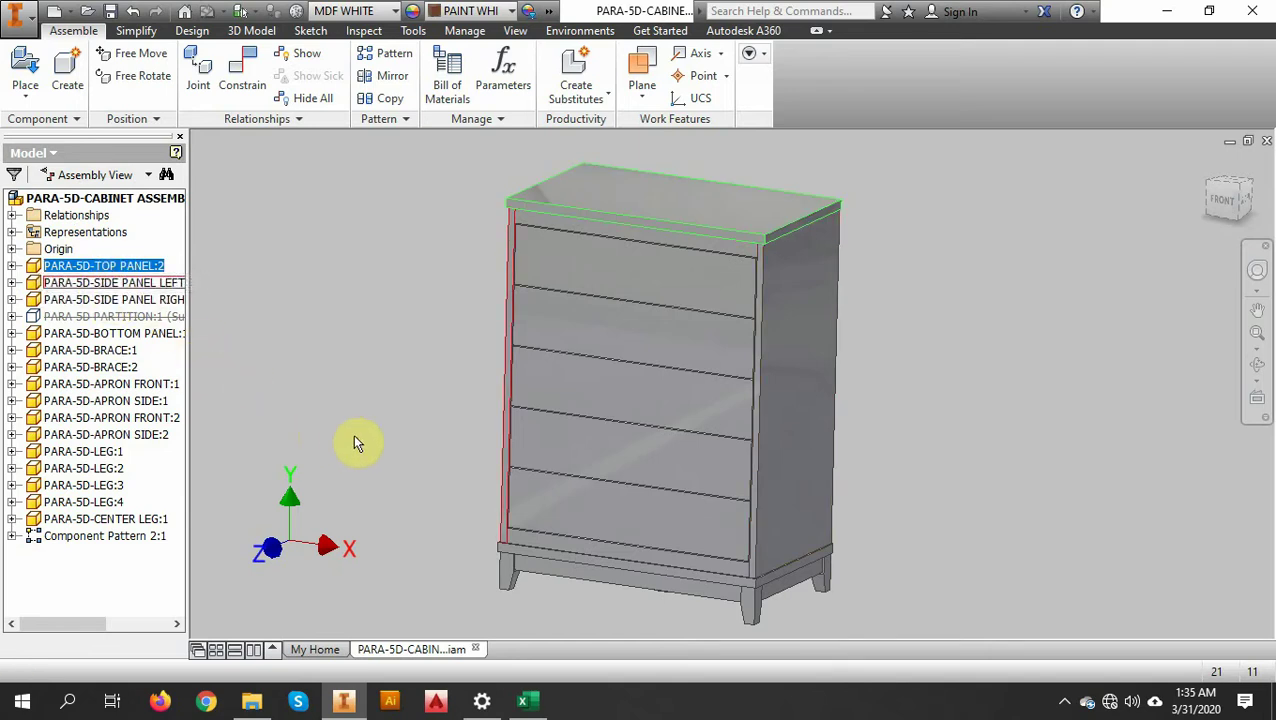
key("Down")
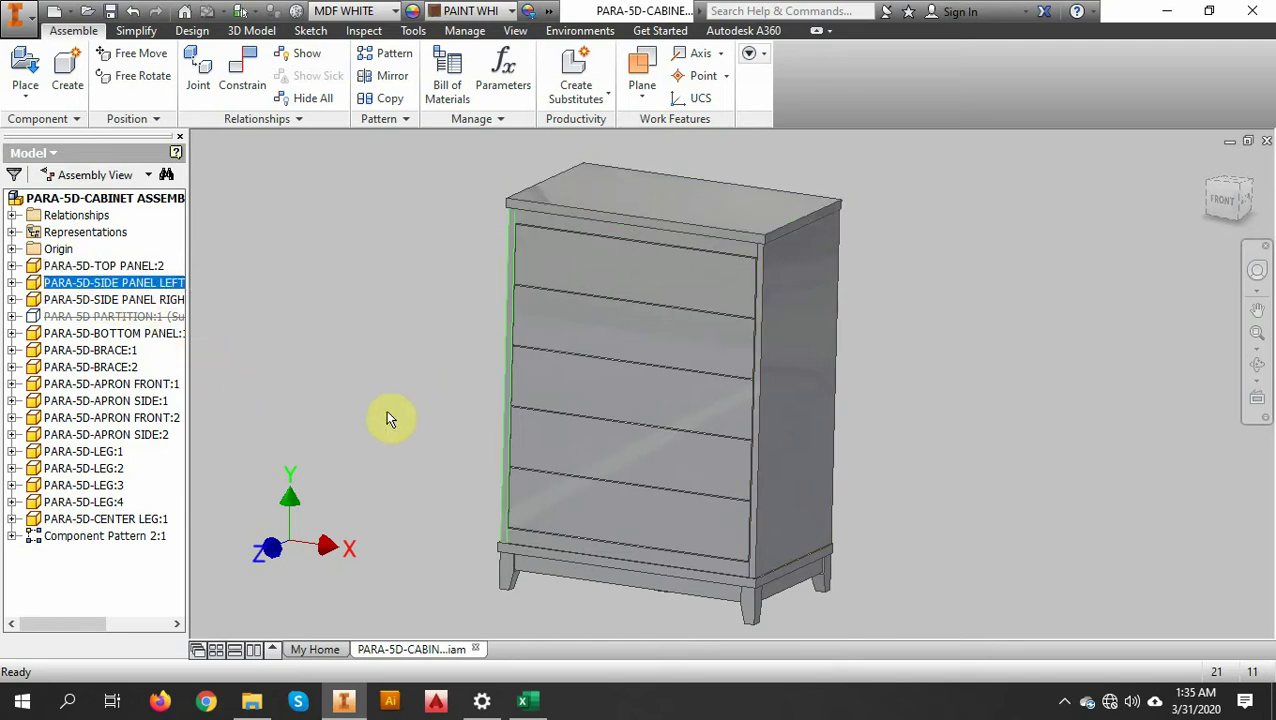
left_click(390, 420)
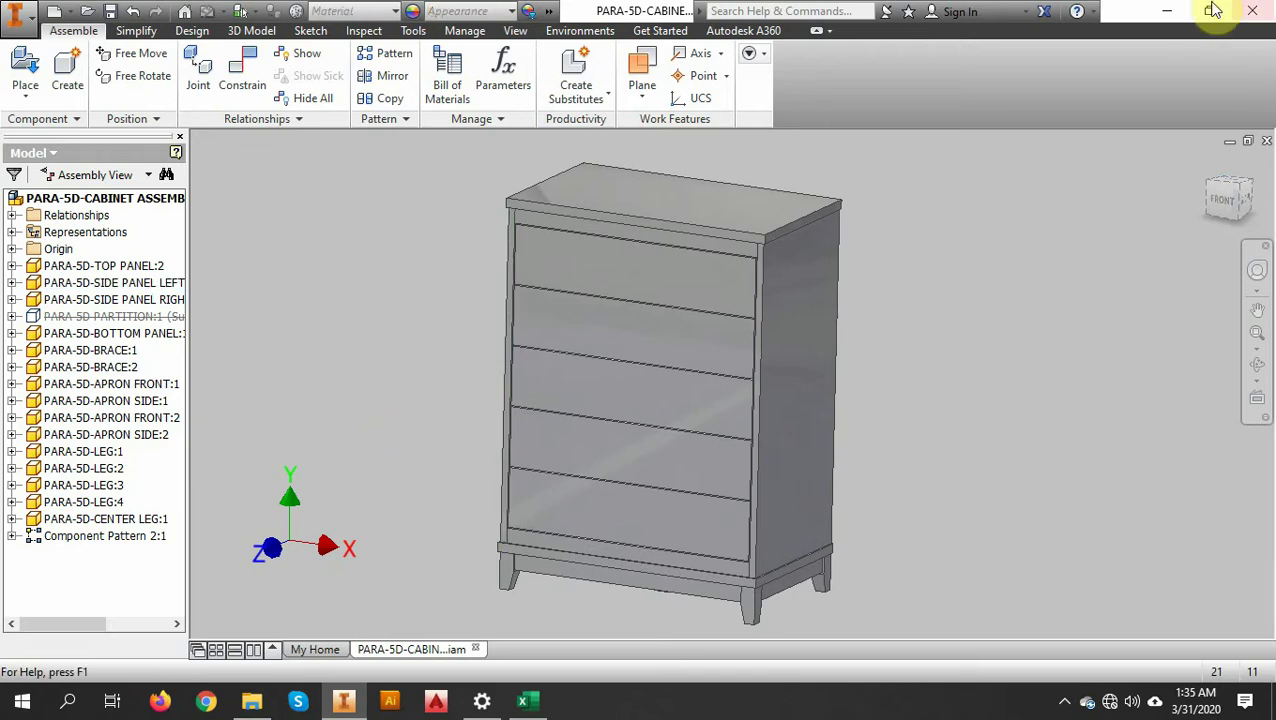
left_click(522, 700)
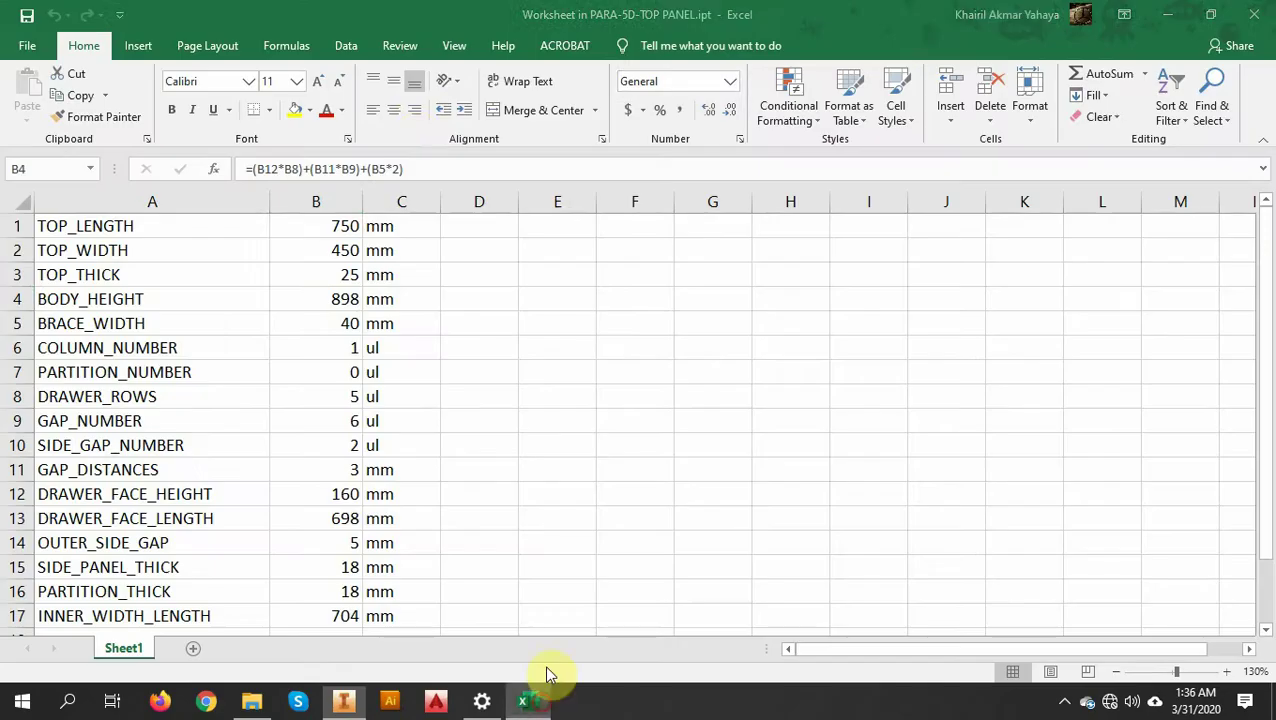
Step: Close Excel, save the assembly and all changed parts, then close it and exit Inventor
left_click(1254, 14)
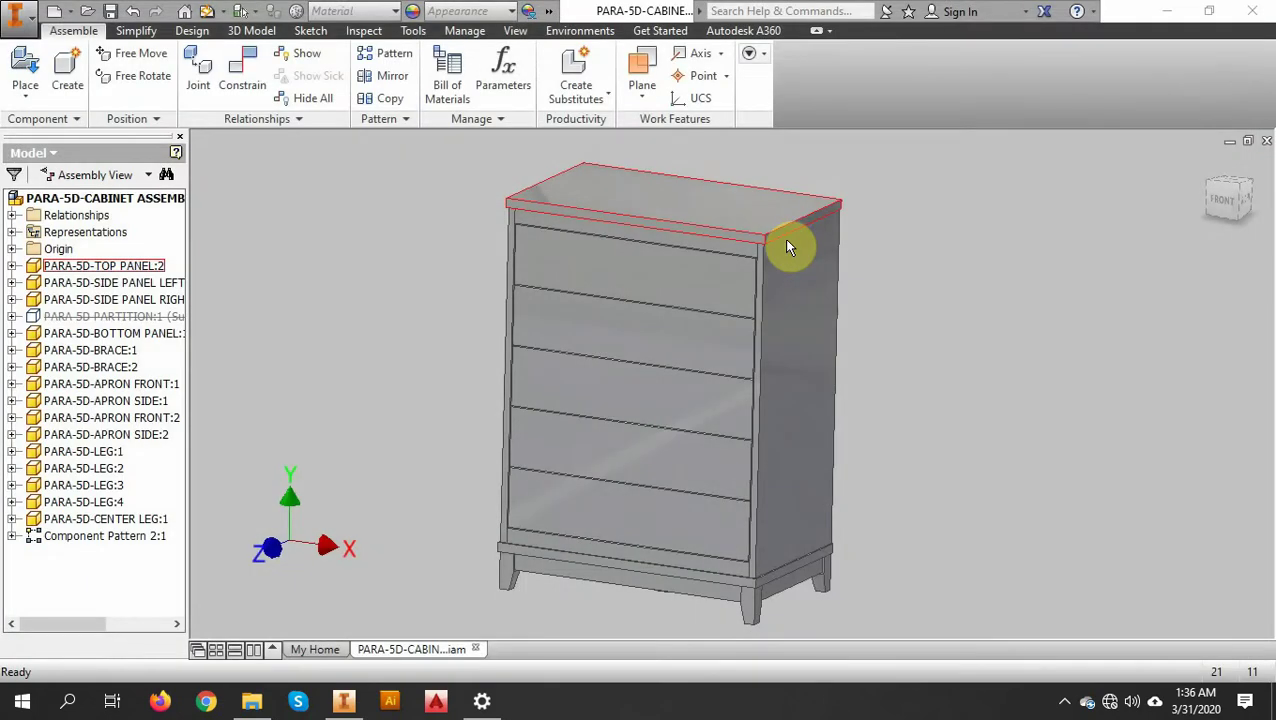
left_click(994, 334)
key("ctrl+s")
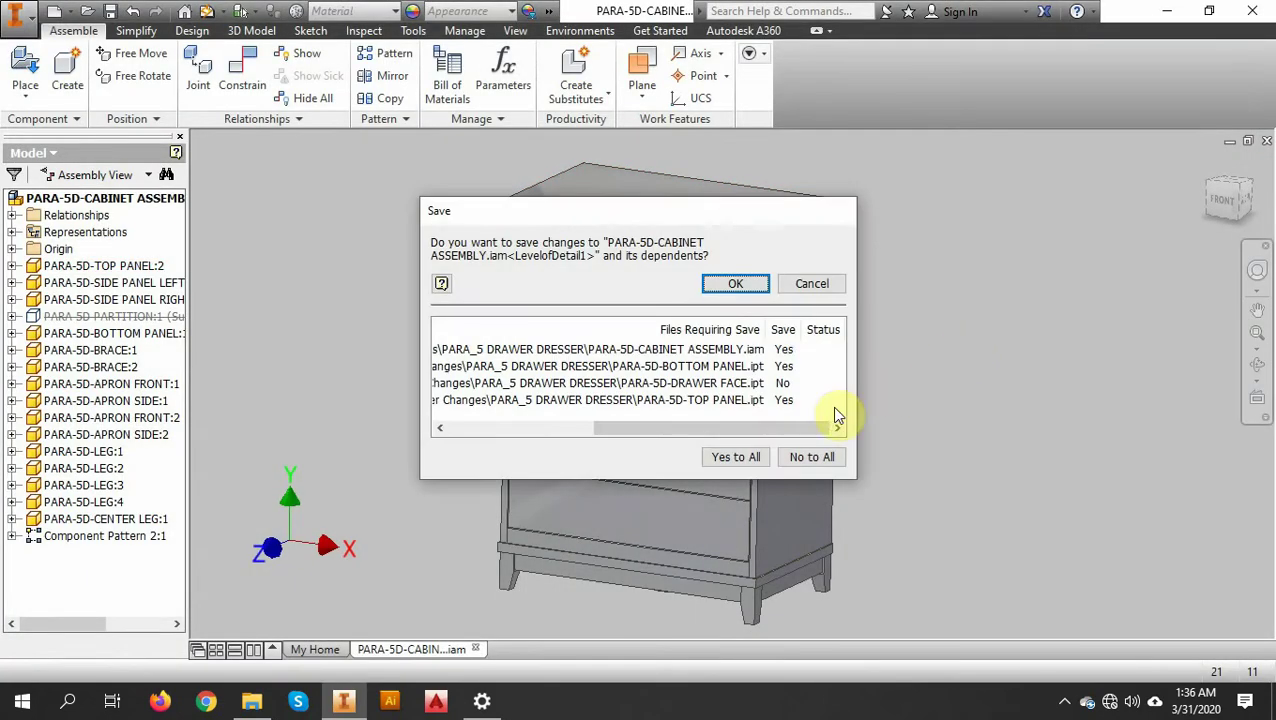
left_click(758, 452)
left_click(750, 290)
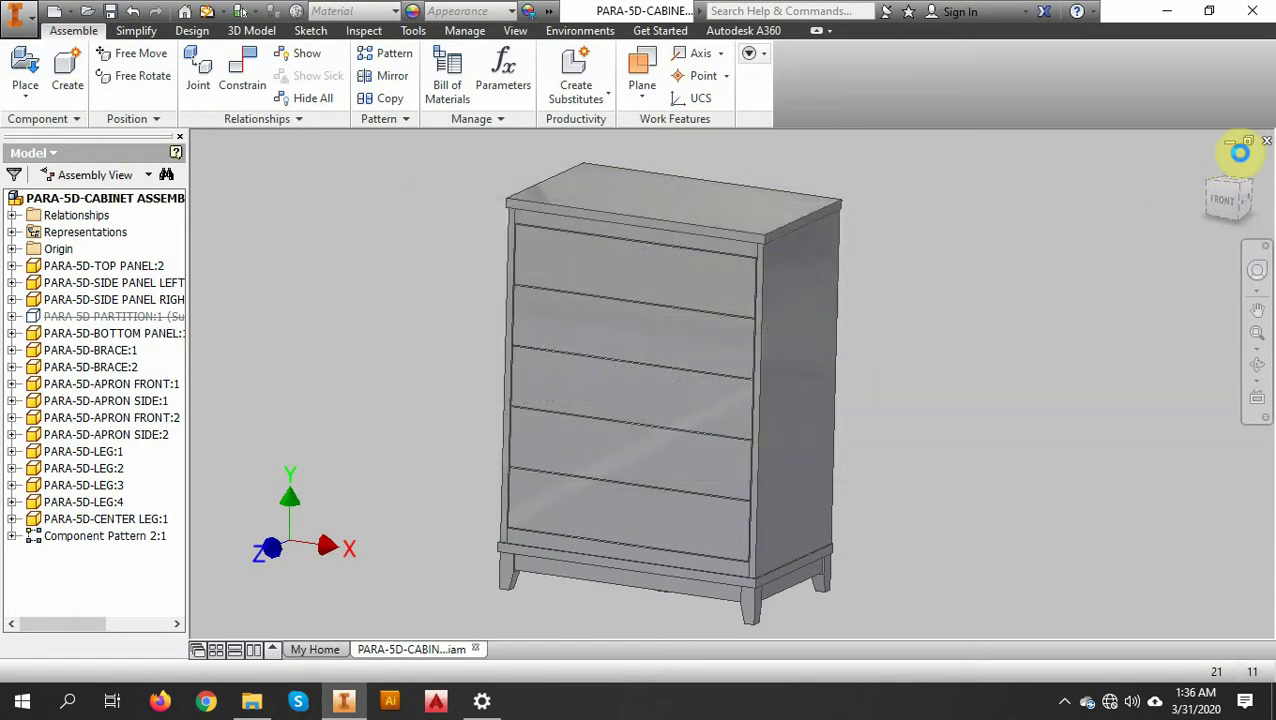
left_click(1266, 142)
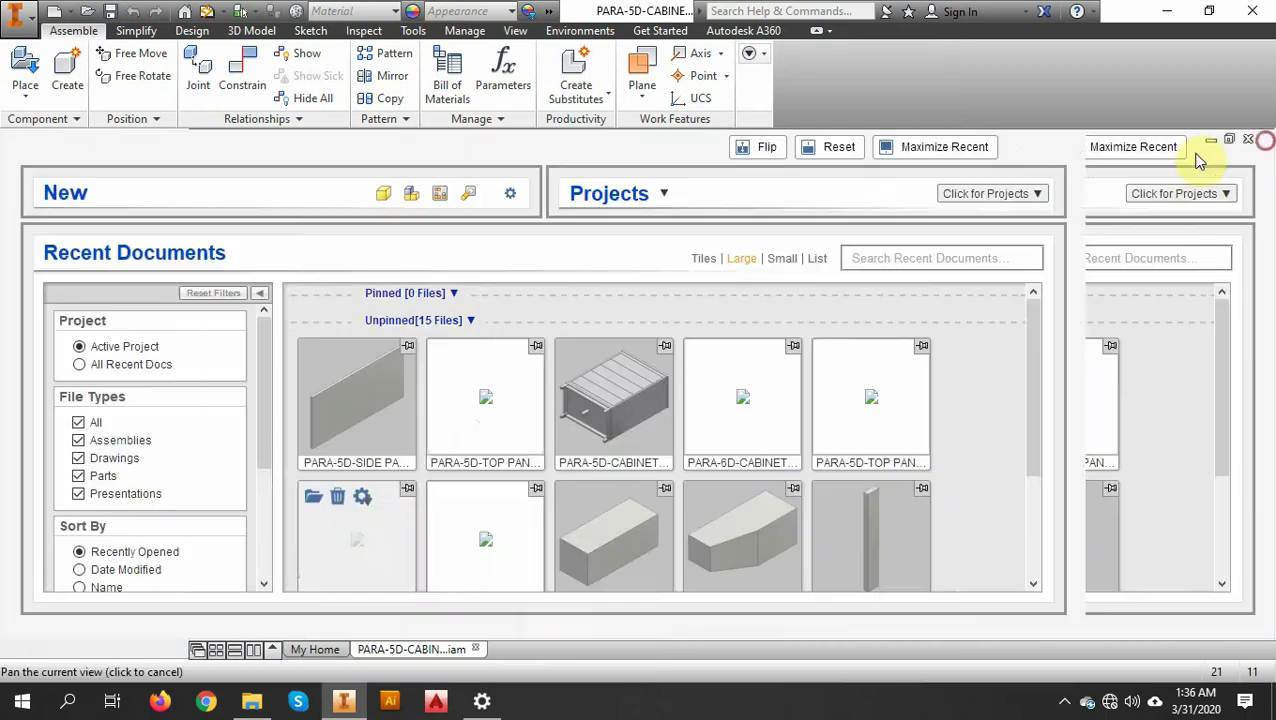
left_click(1252, 10)
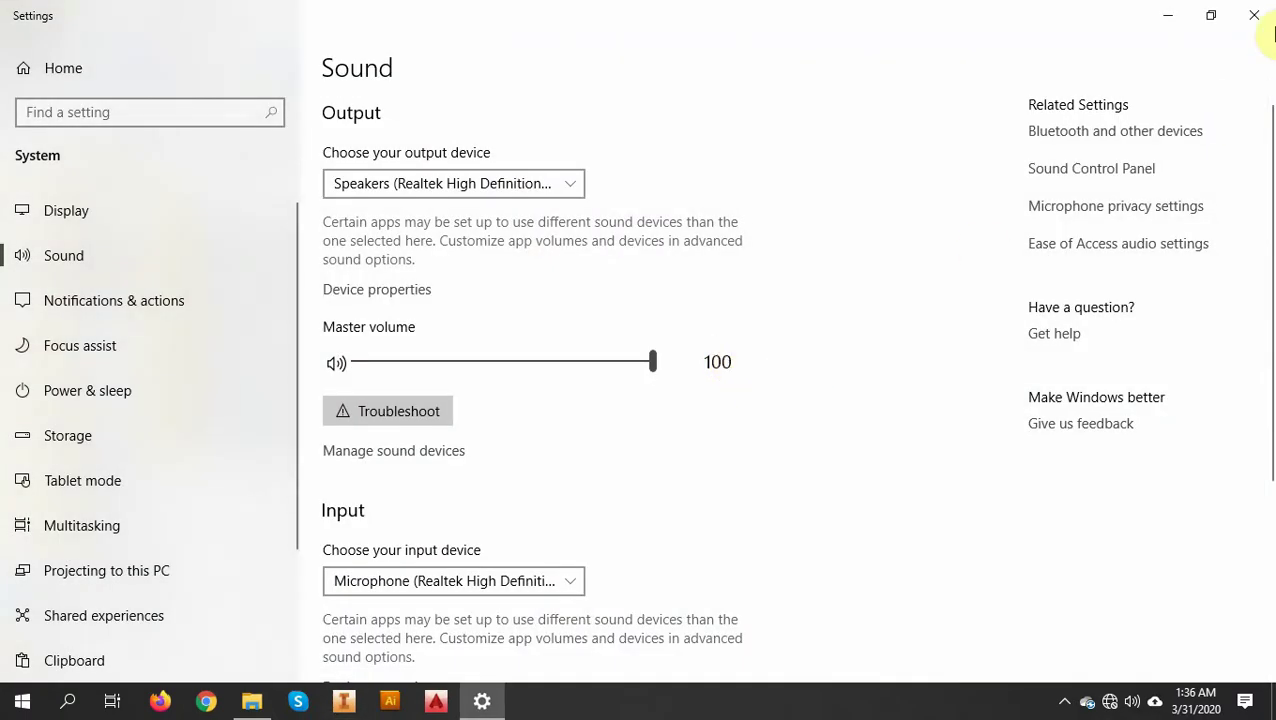
Step: Close the Sound settings and refresh the folder's file list in File Explorer
left_click(1252, 12)
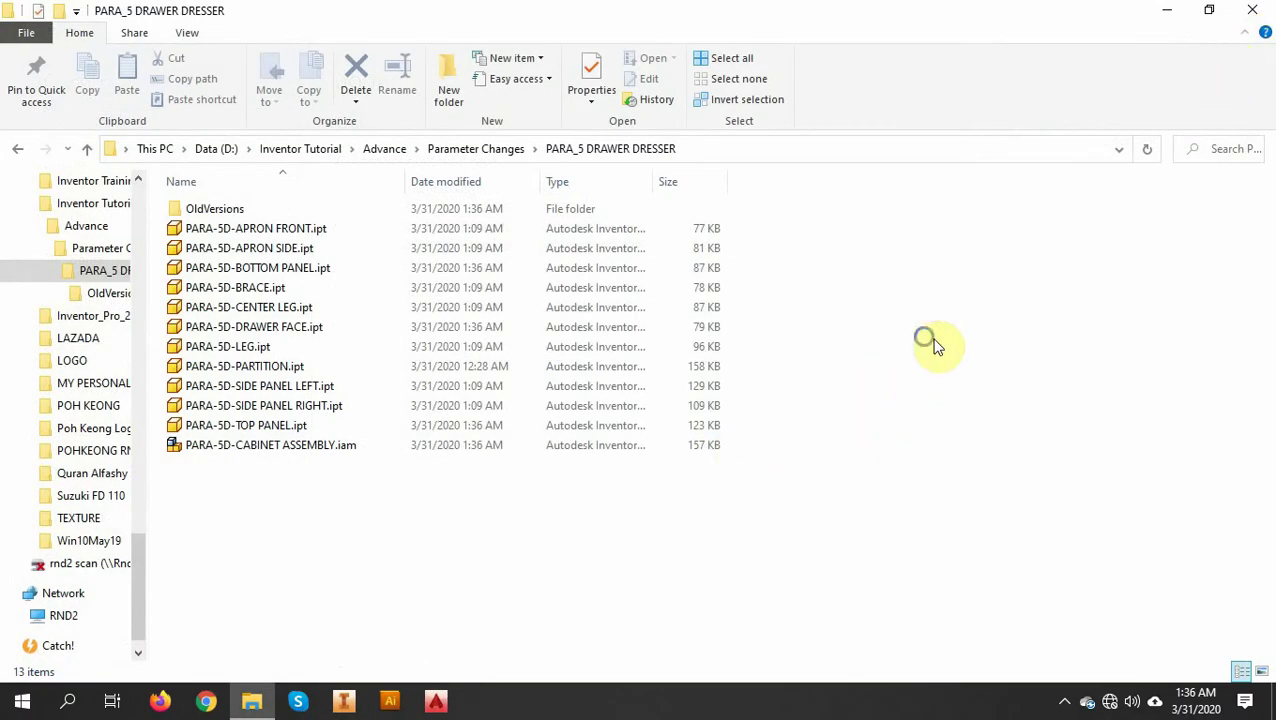
right_click(922, 336)
left_click(965, 418)
right_click(904, 360)
left_click(975, 427)
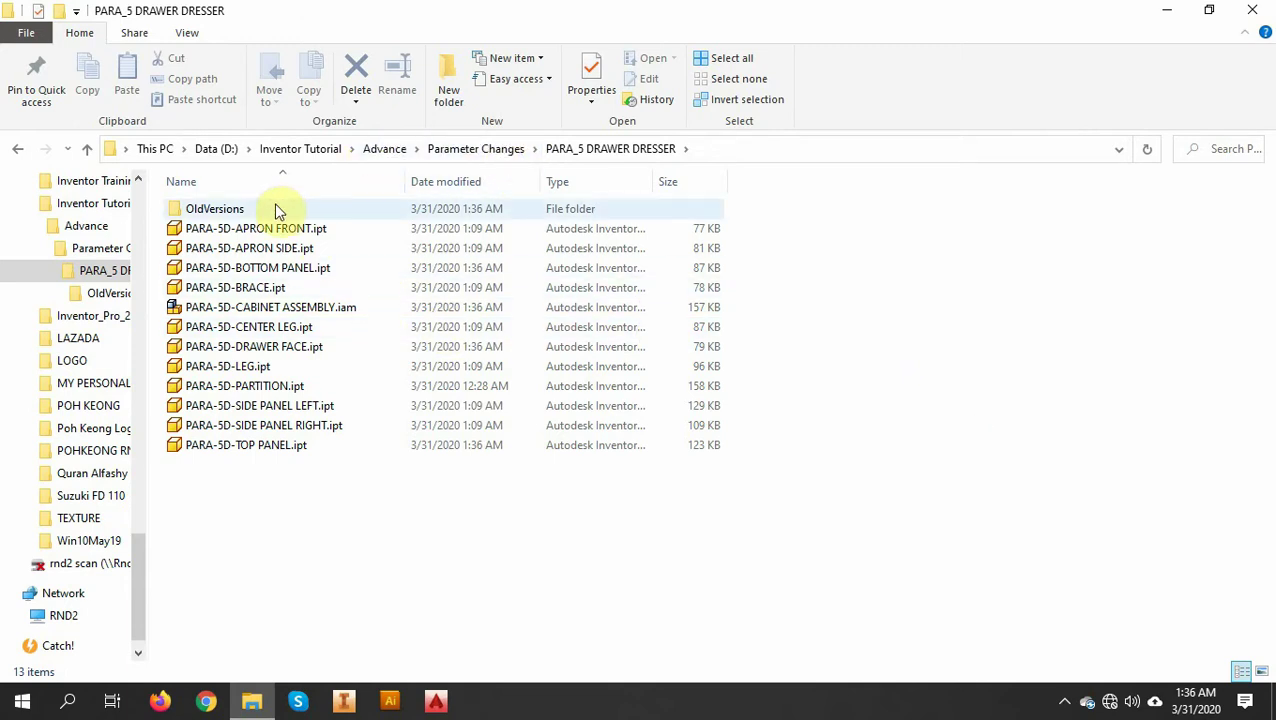
Step: Permanently delete all four files in OldVersions and go back to PARA_5 DRAWER DRESSER
double_click(246, 216)
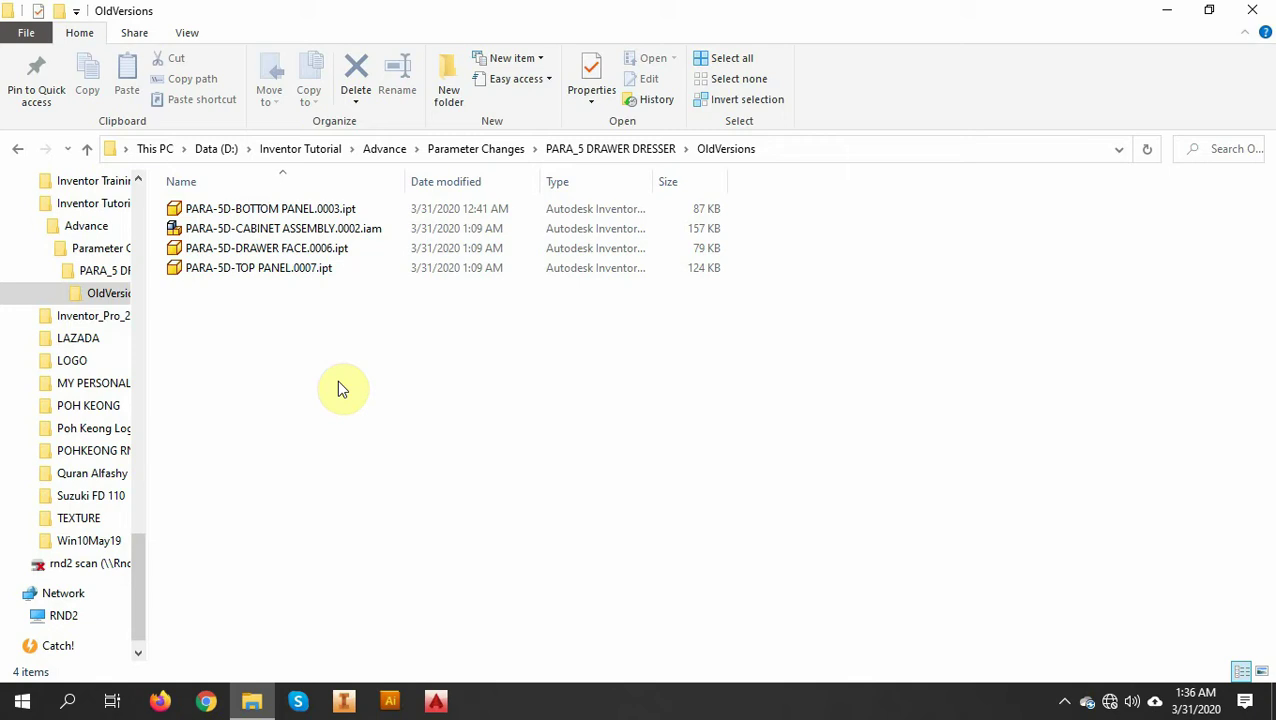
key("ctrl+a")
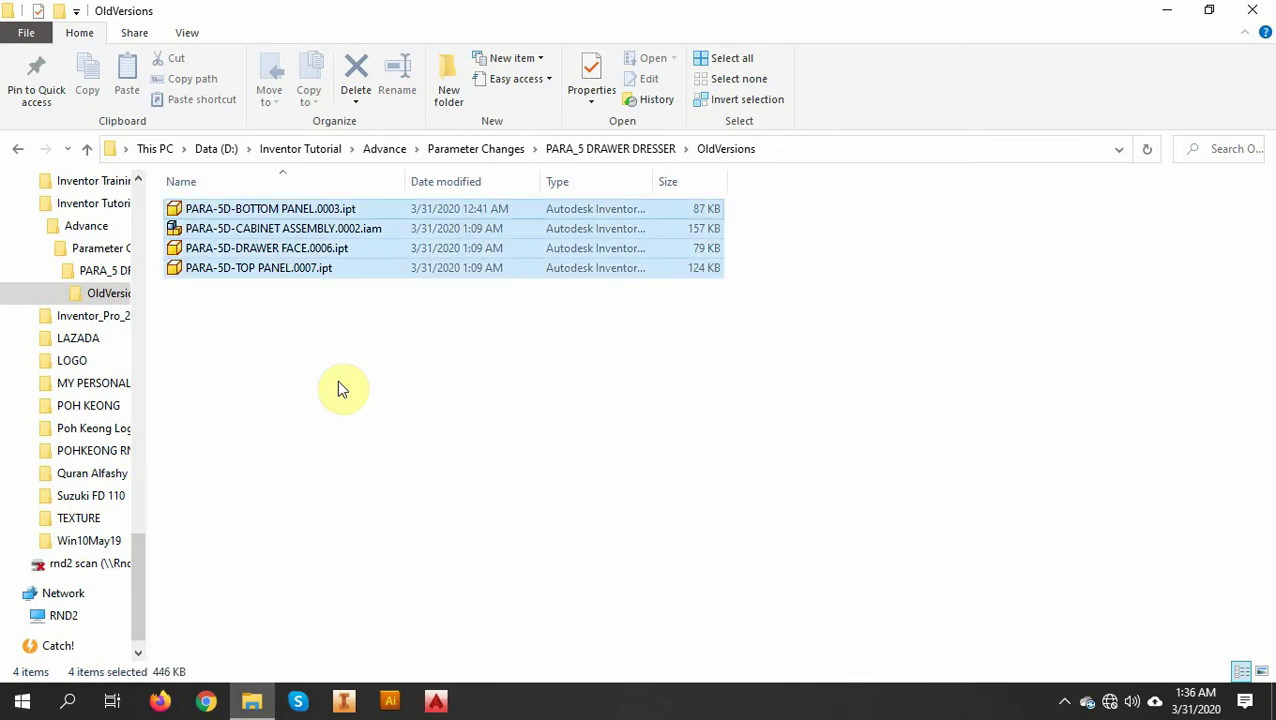
key("shift+Delete")
key("Return")
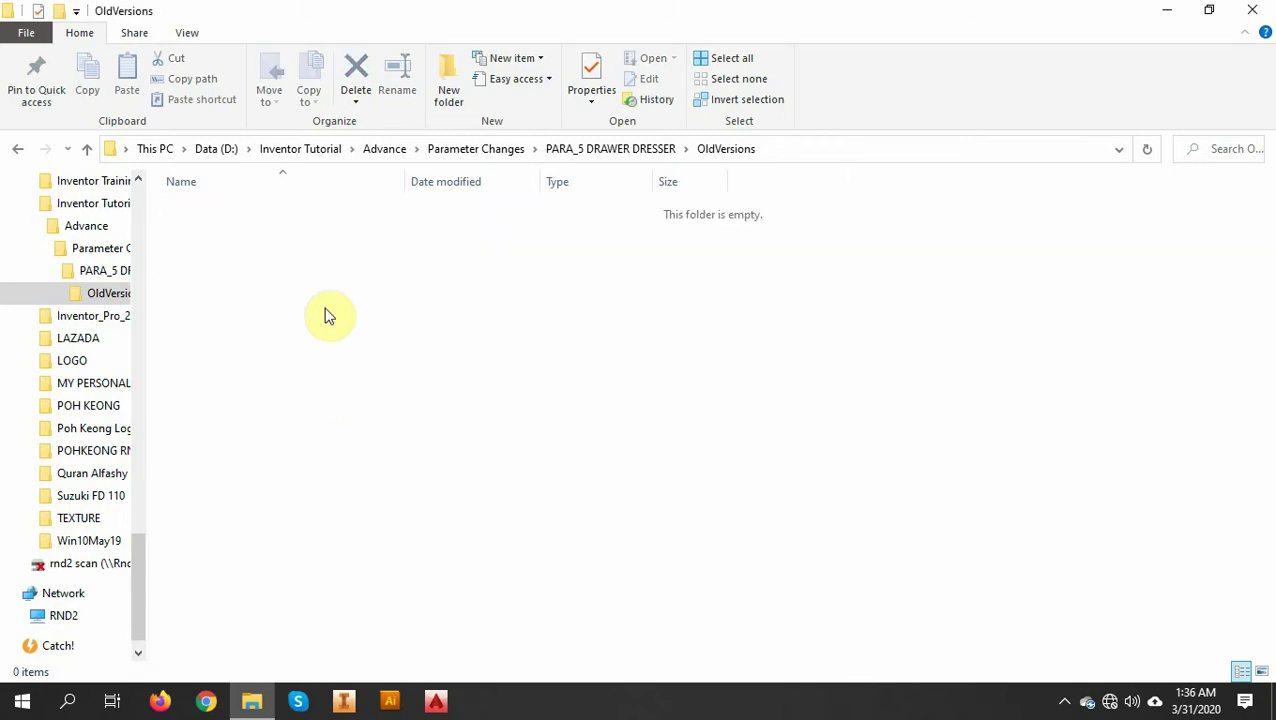
left_click(629, 150)
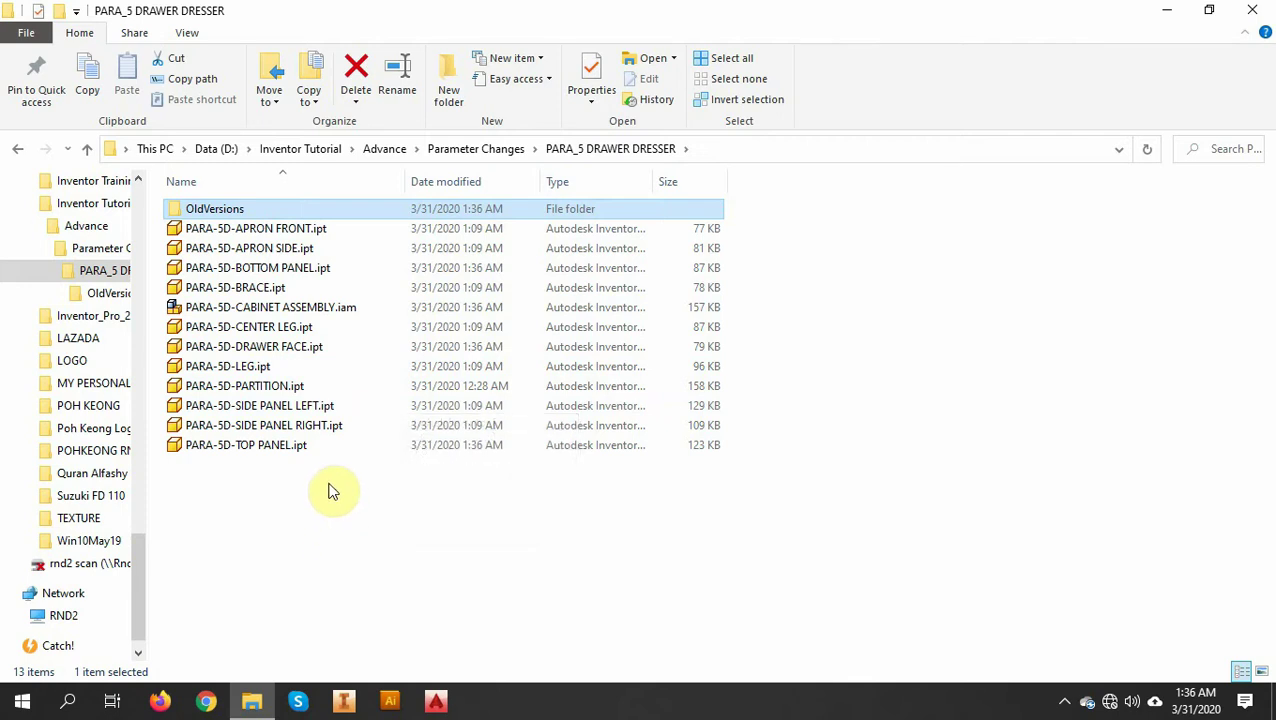
Step: Go up to the Advance folder and open the Inventor Tutorial Advance.ipj project file
left_click(302, 530)
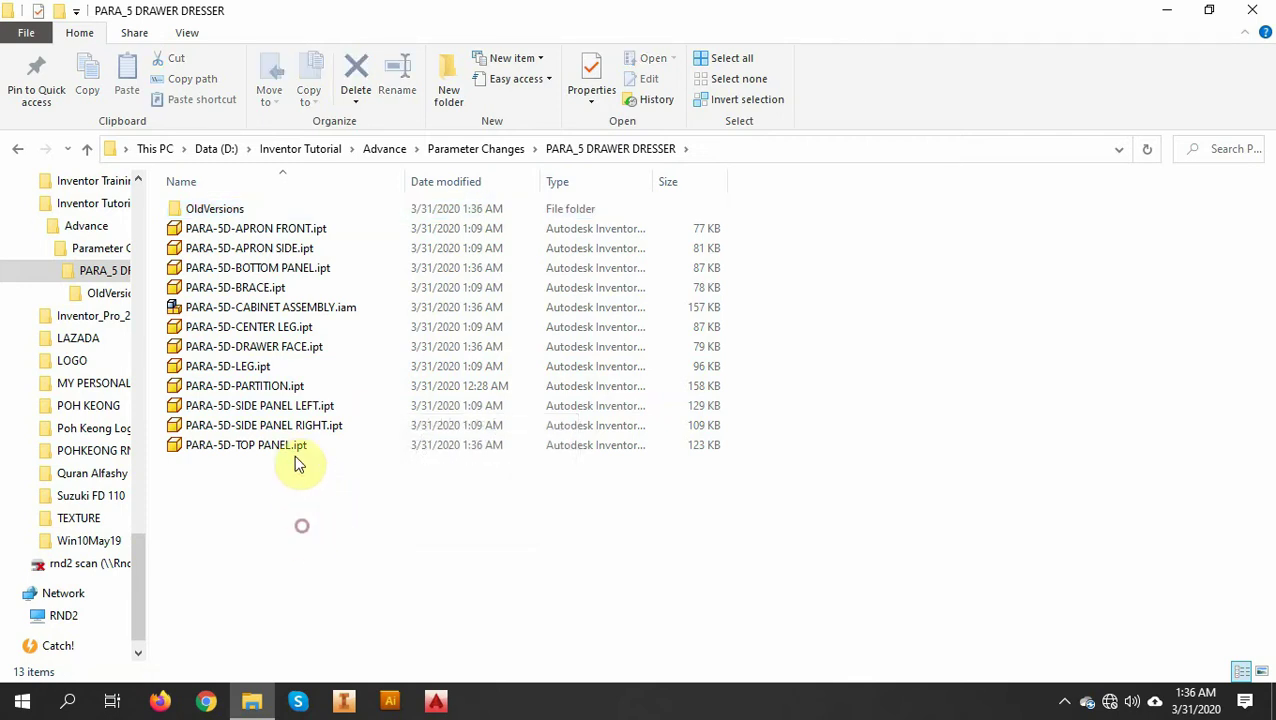
left_click(274, 309)
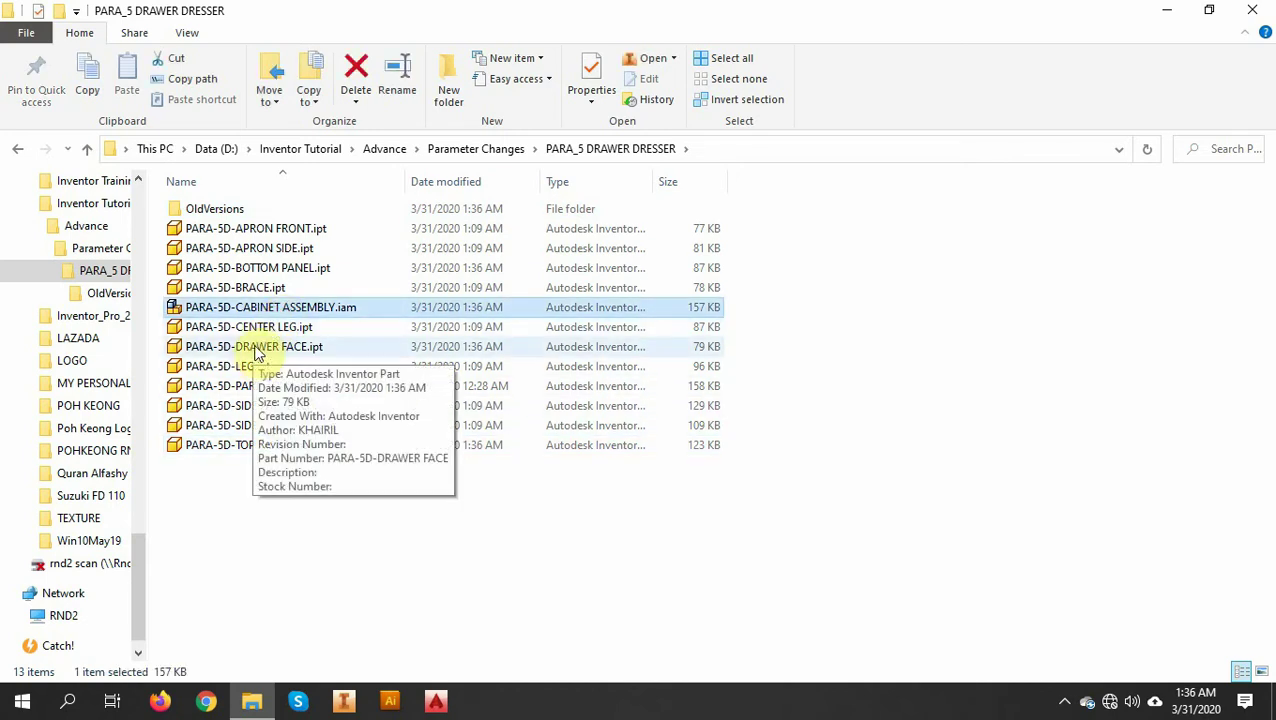
left_click(313, 570)
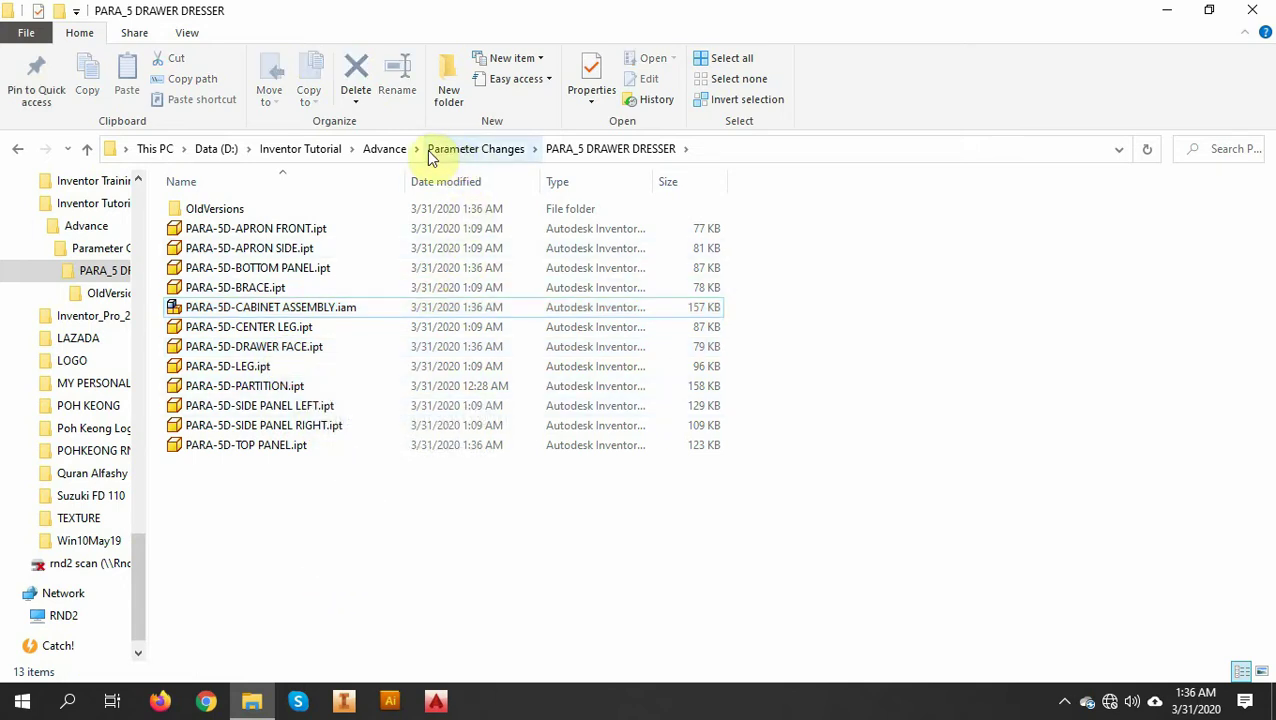
left_click(384, 150)
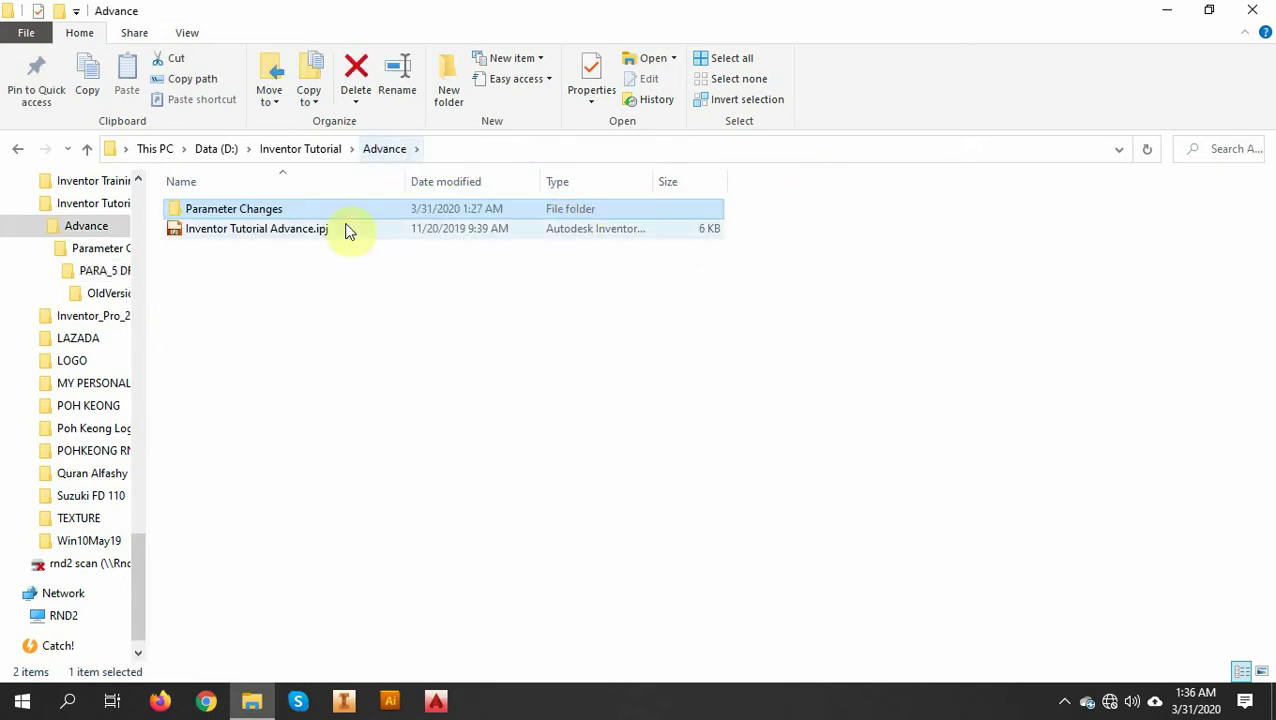
left_click(308, 295)
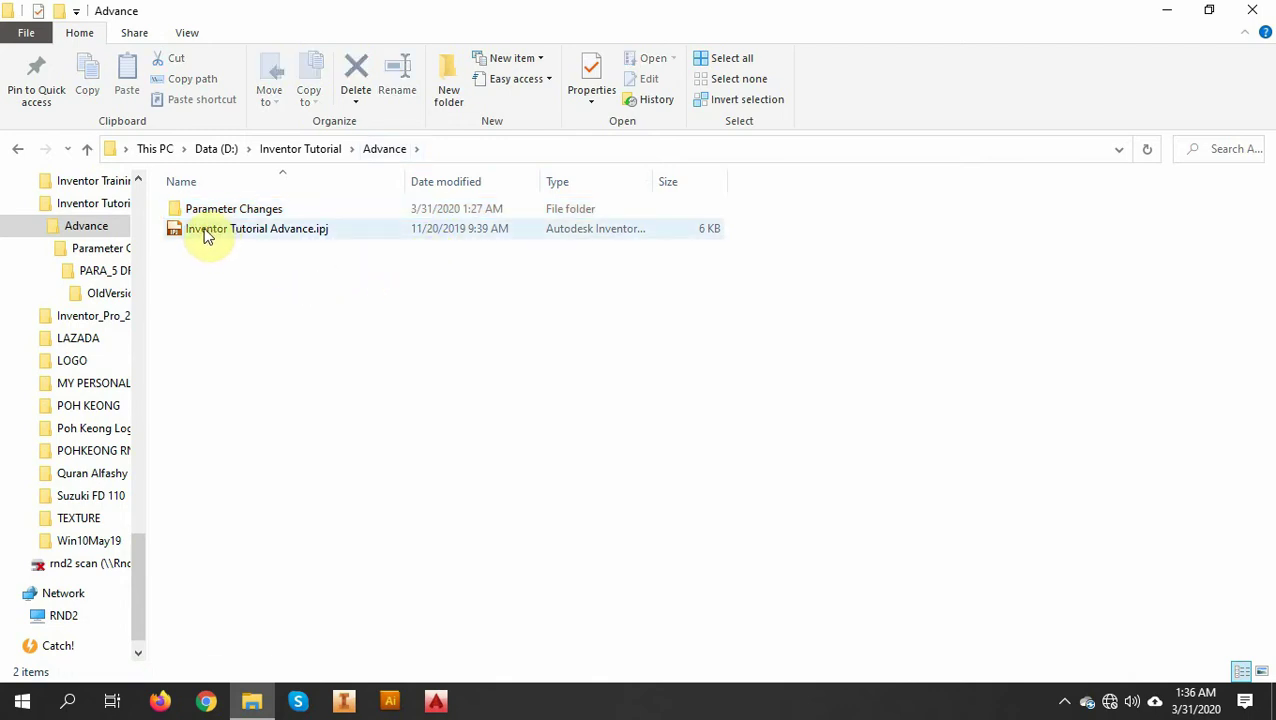
left_click(205, 232)
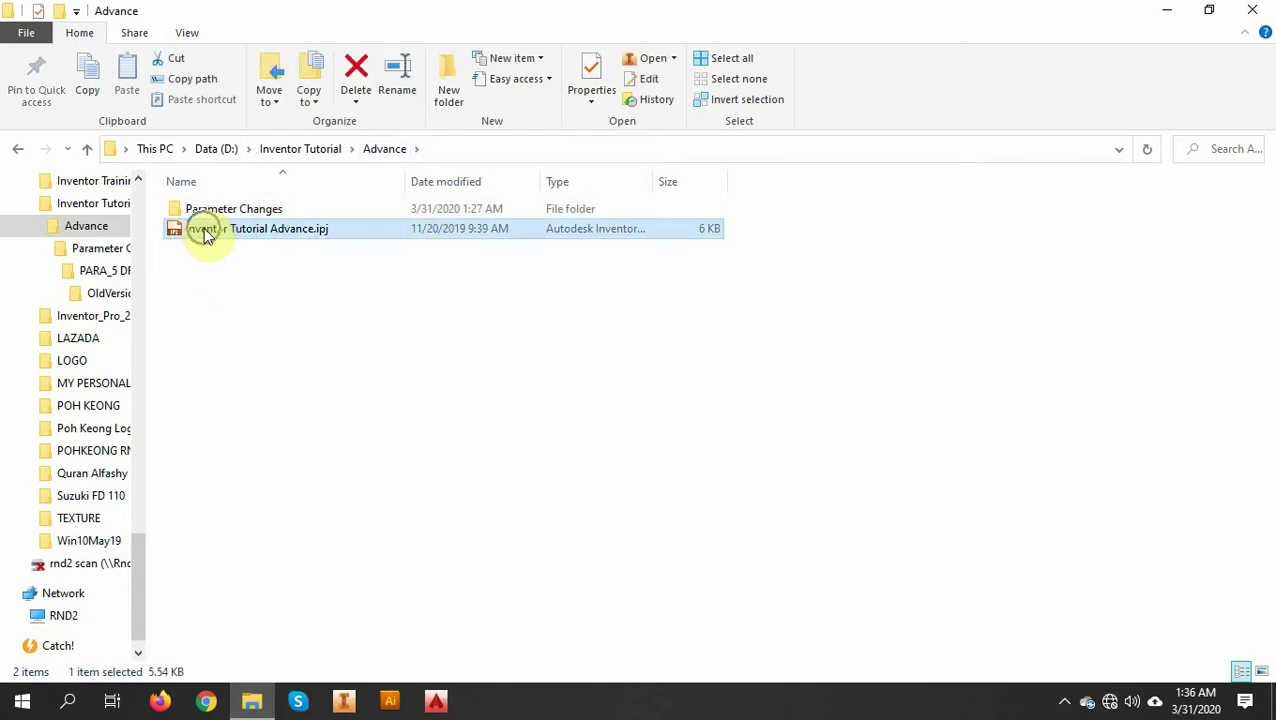
double_click(205, 232)
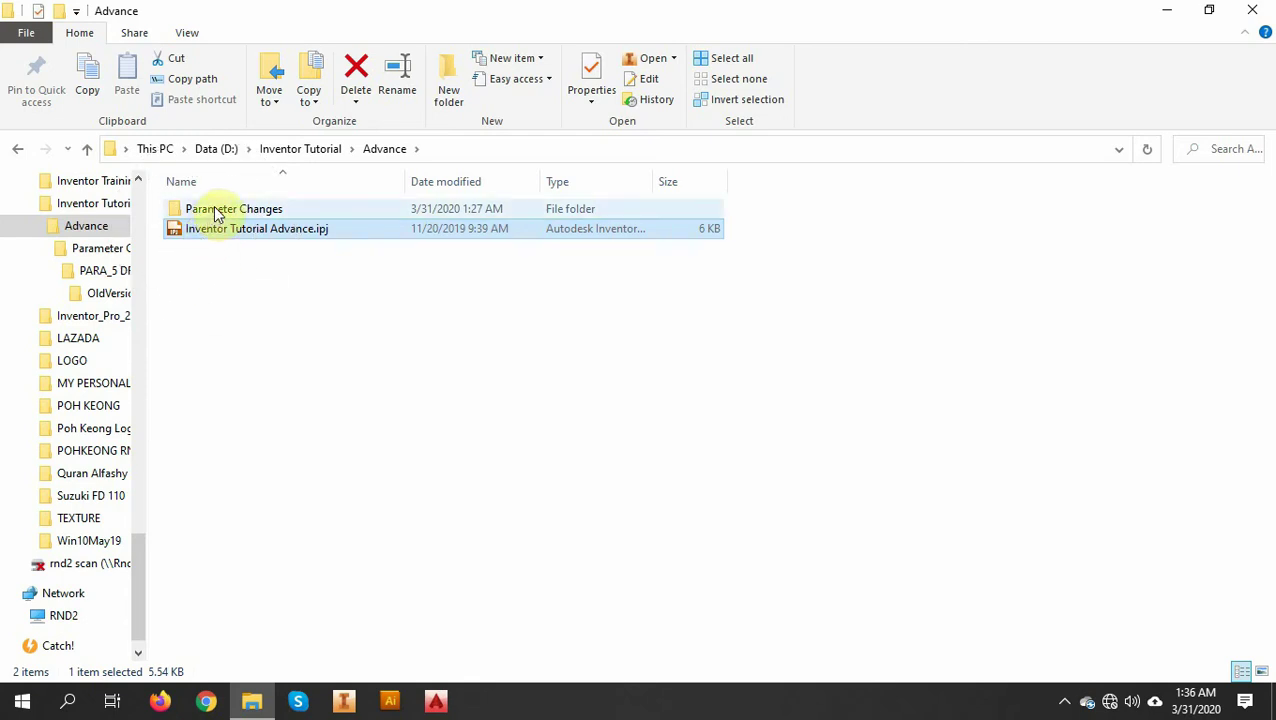
Step: Open Parameter Changes, then the PARA_5 DRAWER DRESSER folder showing its 13 items
left_click(217, 213)
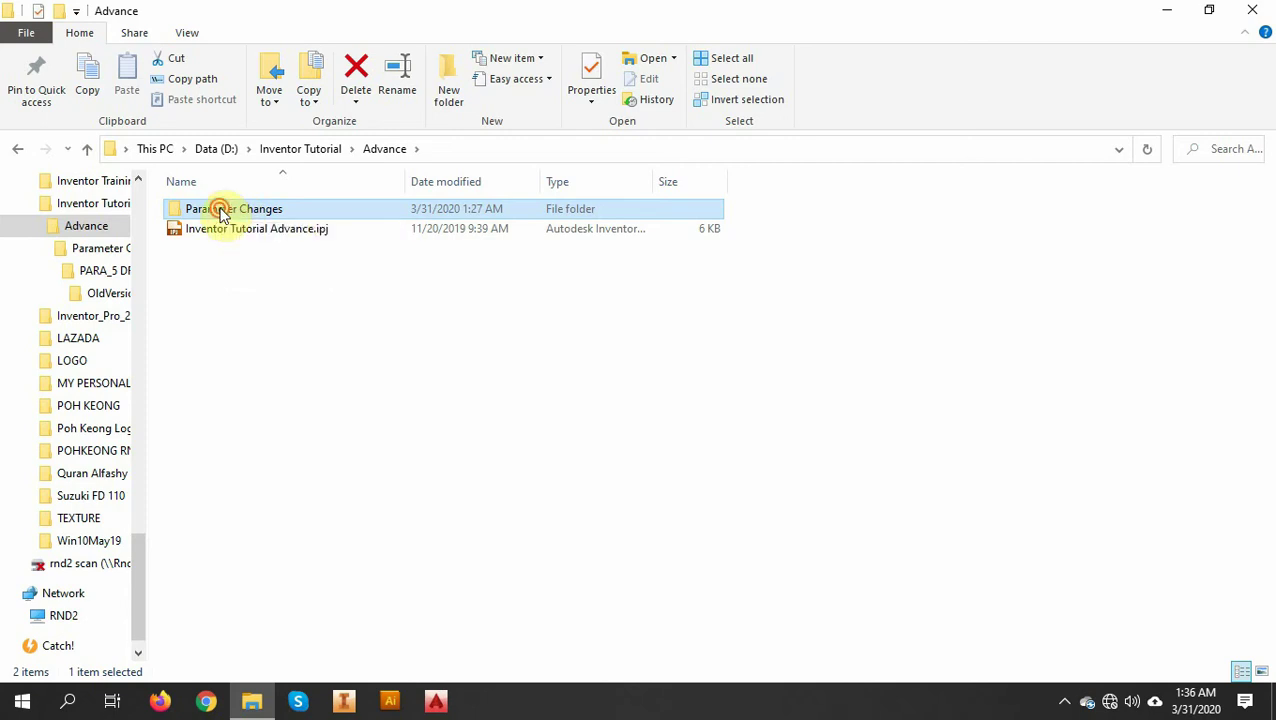
double_click(220, 212)
left_click(238, 213)
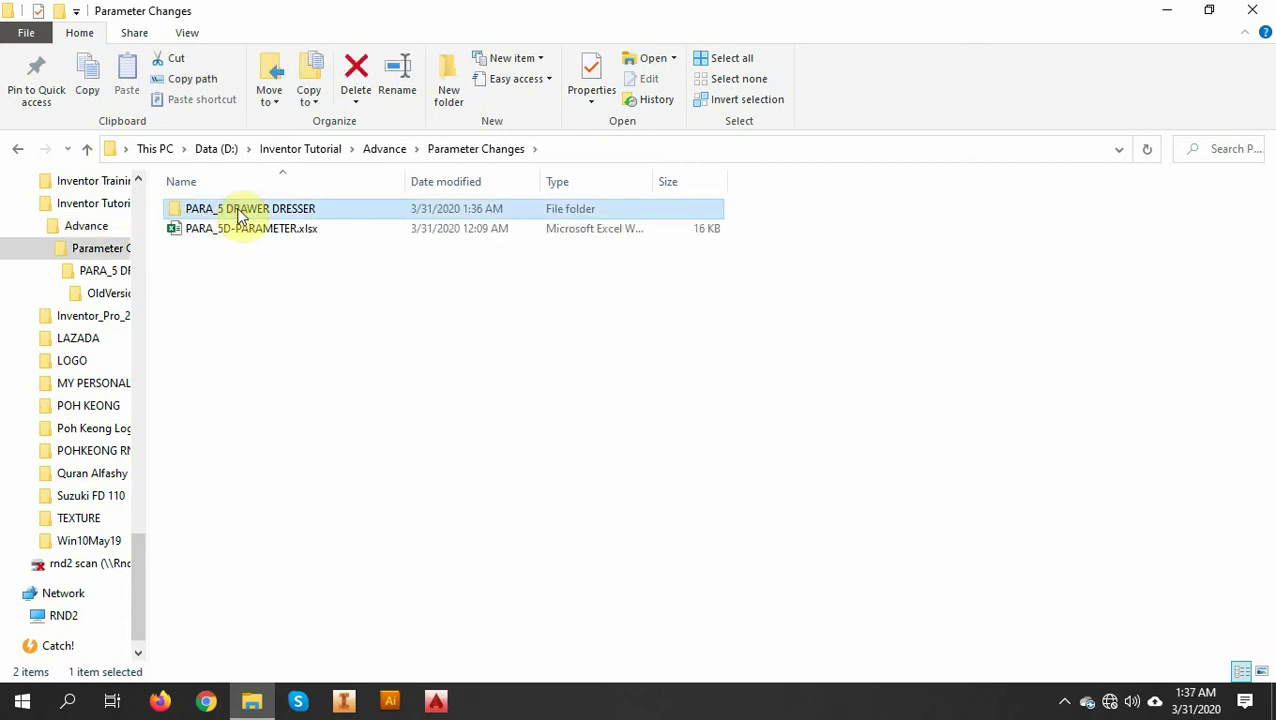
double_click(240, 214)
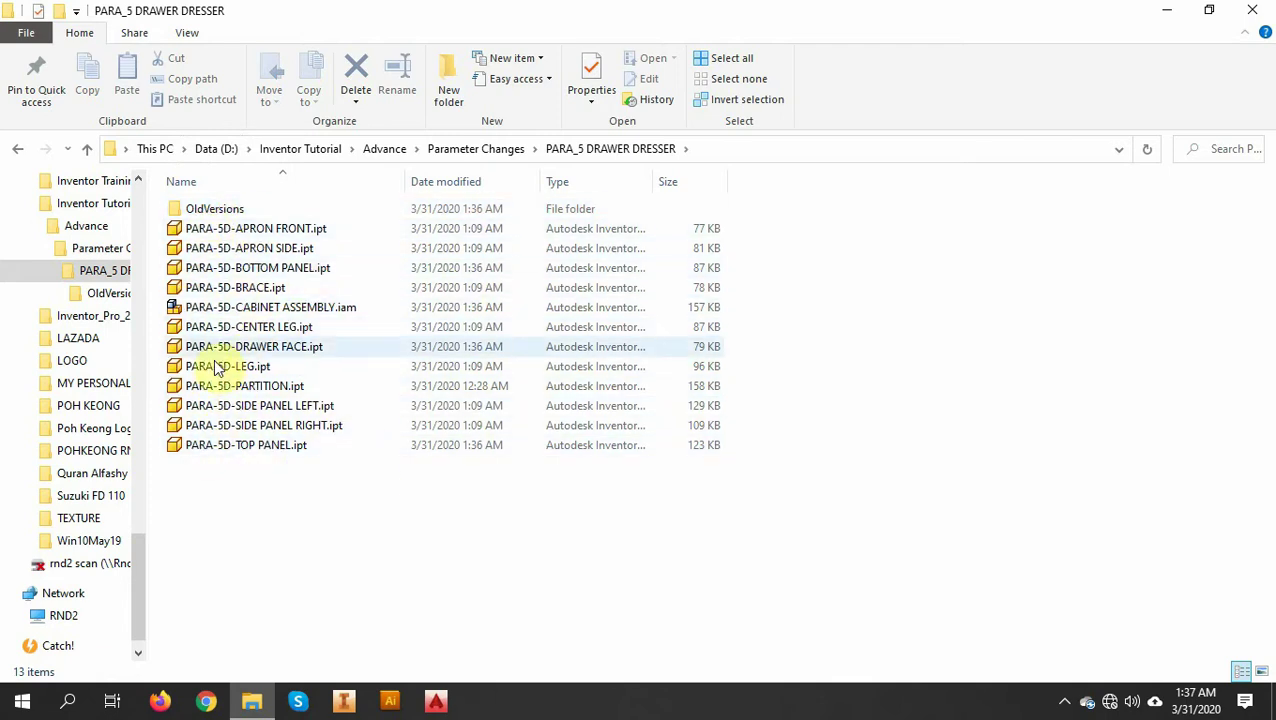
Step: Copy the PARA_5 DRAWER DRESSER folder and paste a duplicate into Parameter Changes
left_click(472, 150)
left_click(251, 213)
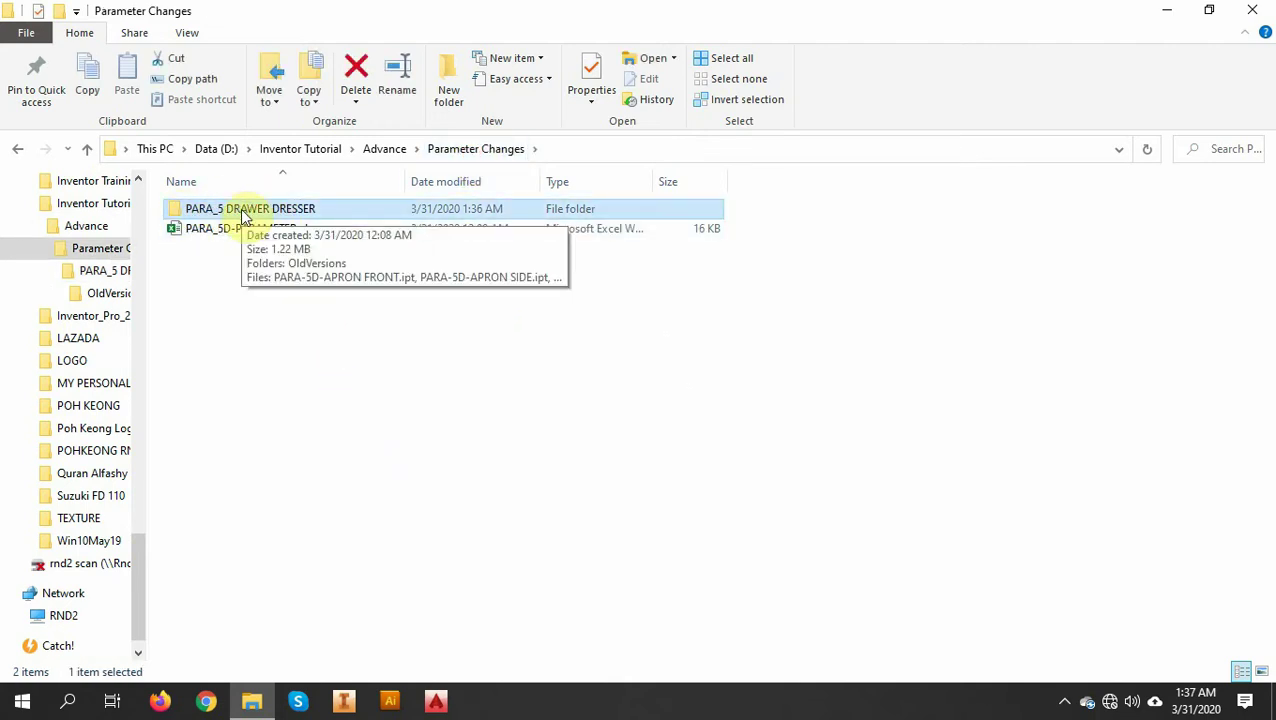
right_click(245, 213)
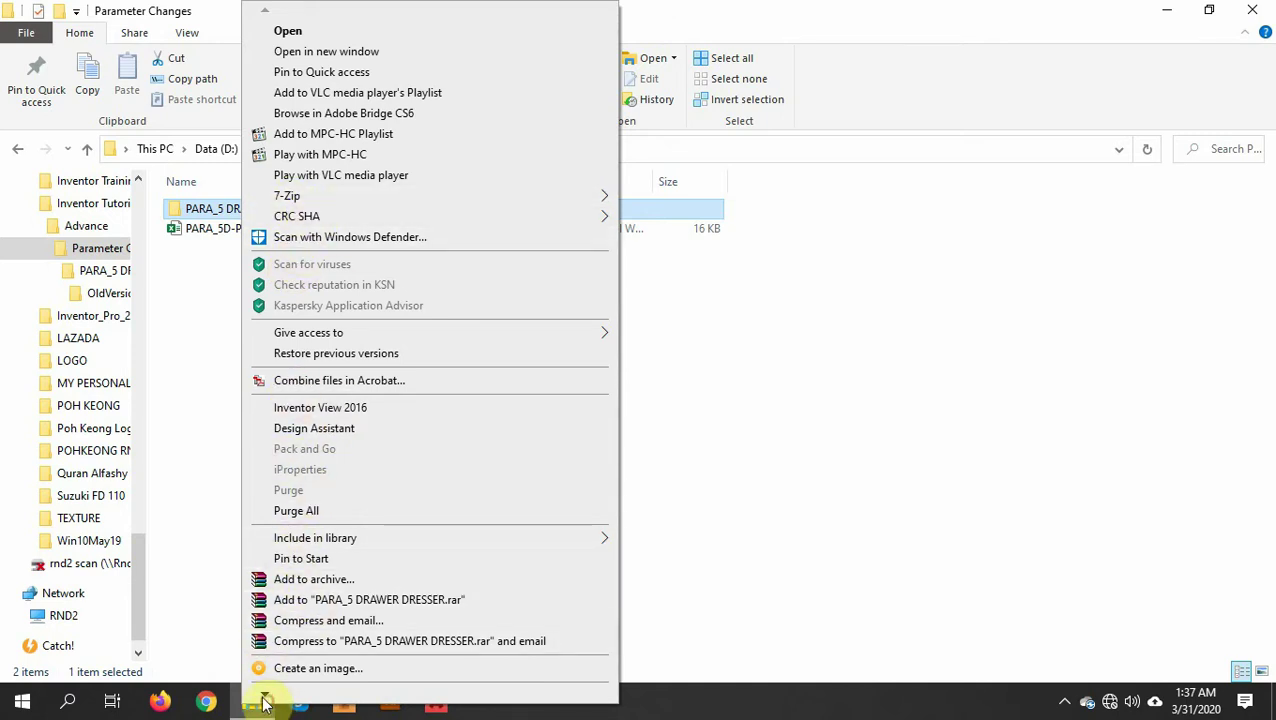
left_click(274, 574)
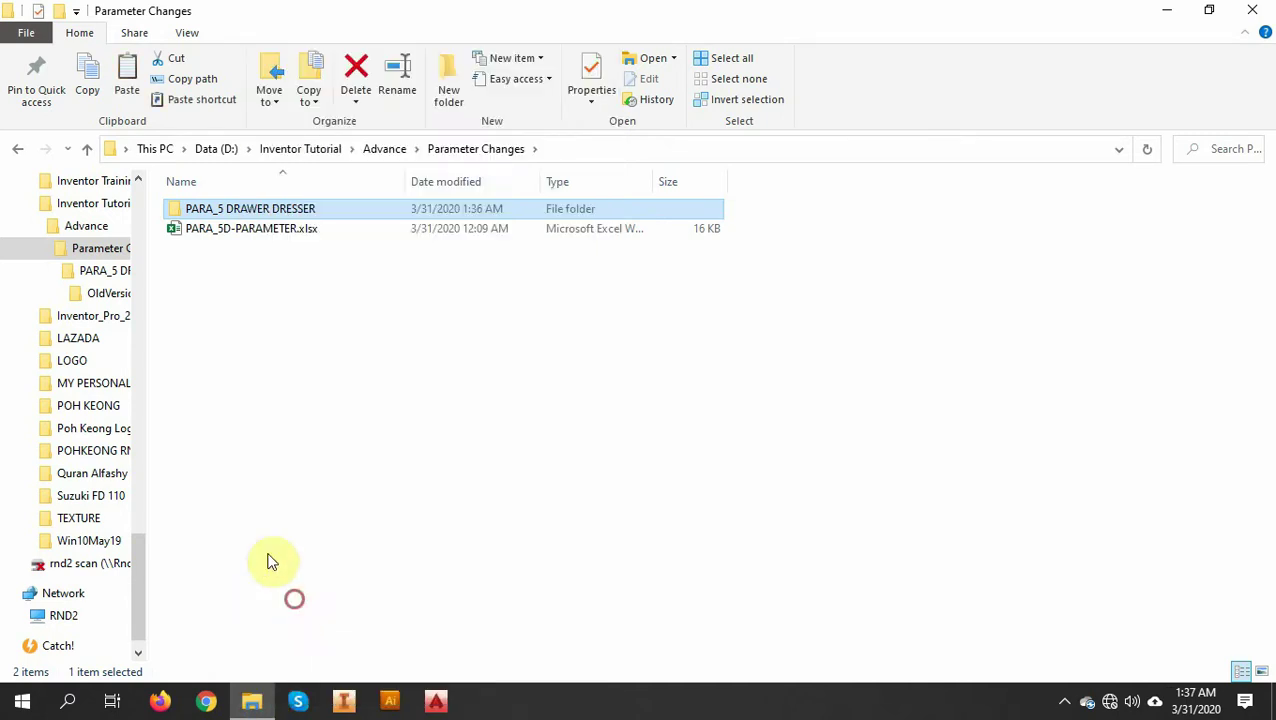
right_click(238, 308)
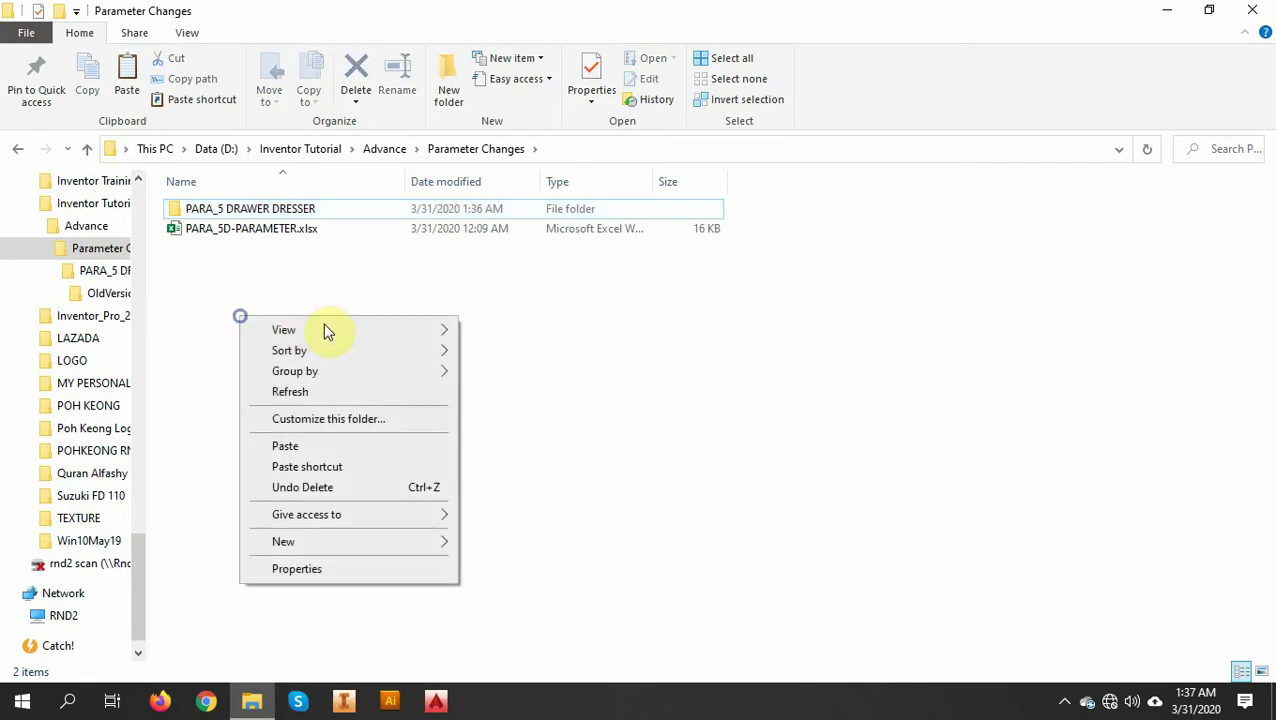
left_click(288, 443)
Step: Rename the pasted copy to PARA_6 DRAWER DRESSER
left_click(357, 230)
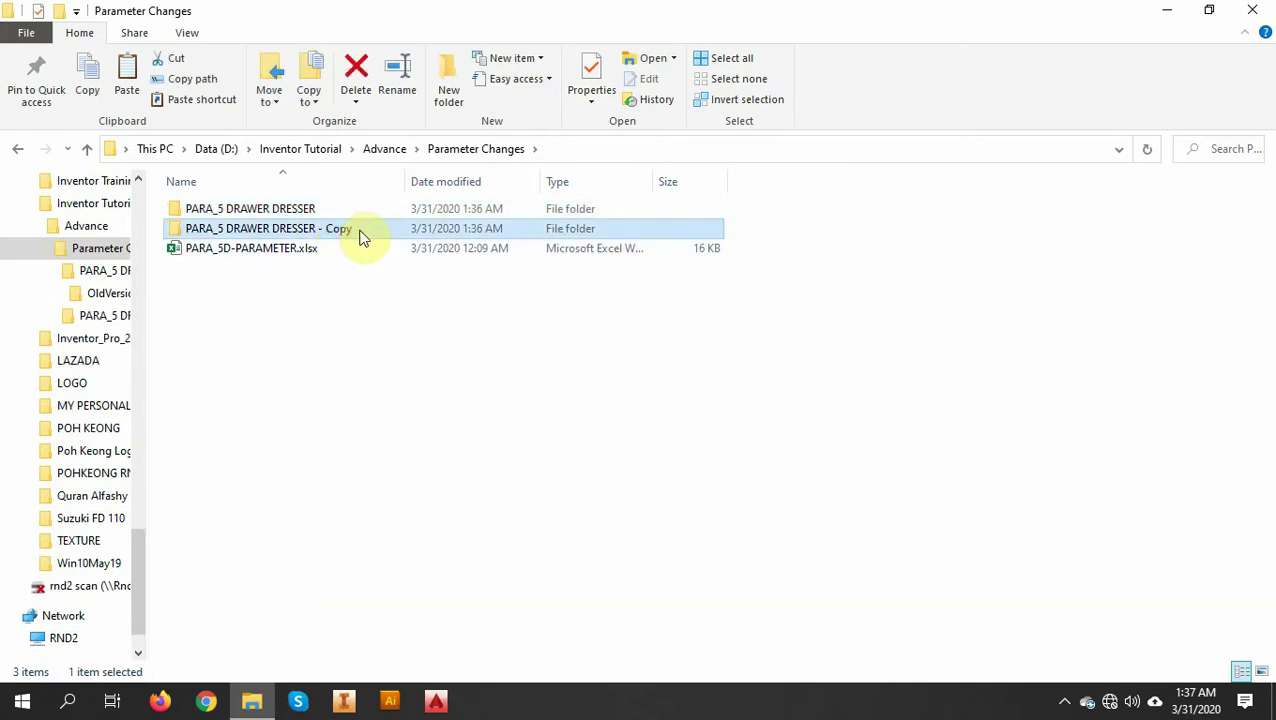
left_click(362, 230)
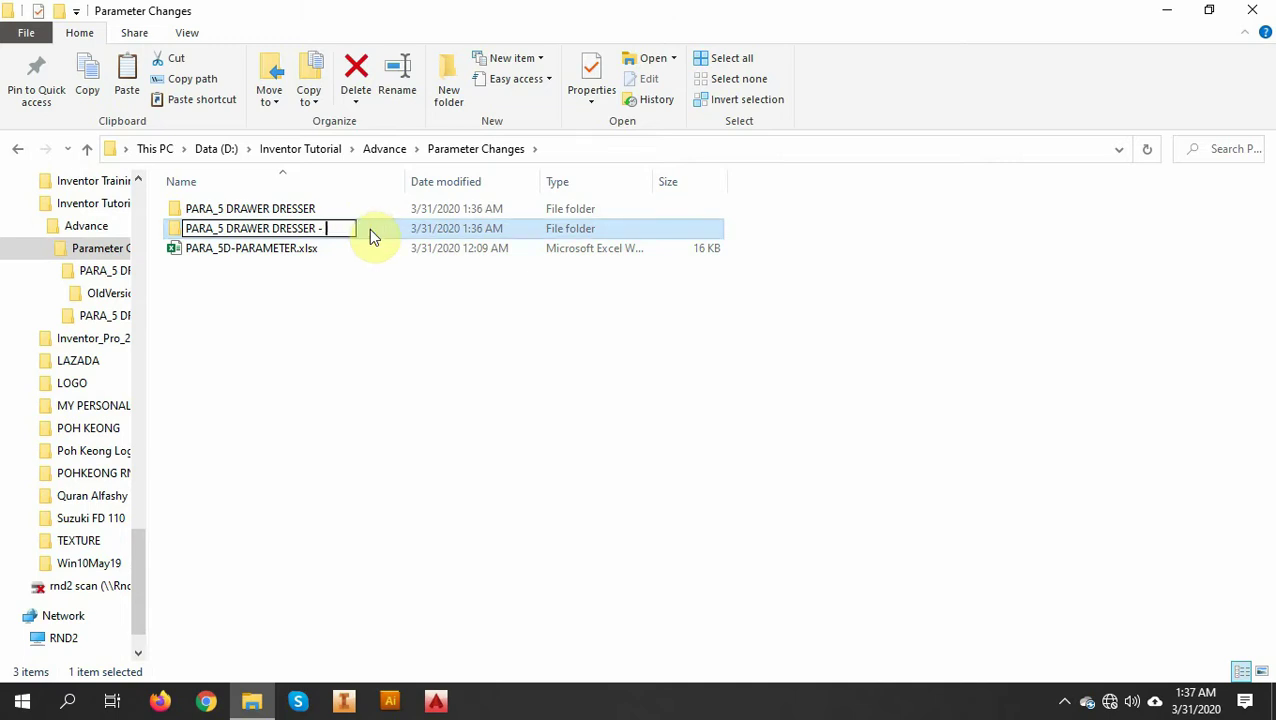
key("BackSpace")
key("BackSpace")
key("BackSpace")
key("Left")
key("Left")
key("Left")
key("Left")
key("Left")
key("Left")
key("Left")
key("Left")
key("Left")
key("Left")
key("Left")
key("Left")
key("Left")
key("Left")
key("Left")
key("BackSpace")
type("6")
key("Return")
left_click(365, 266)
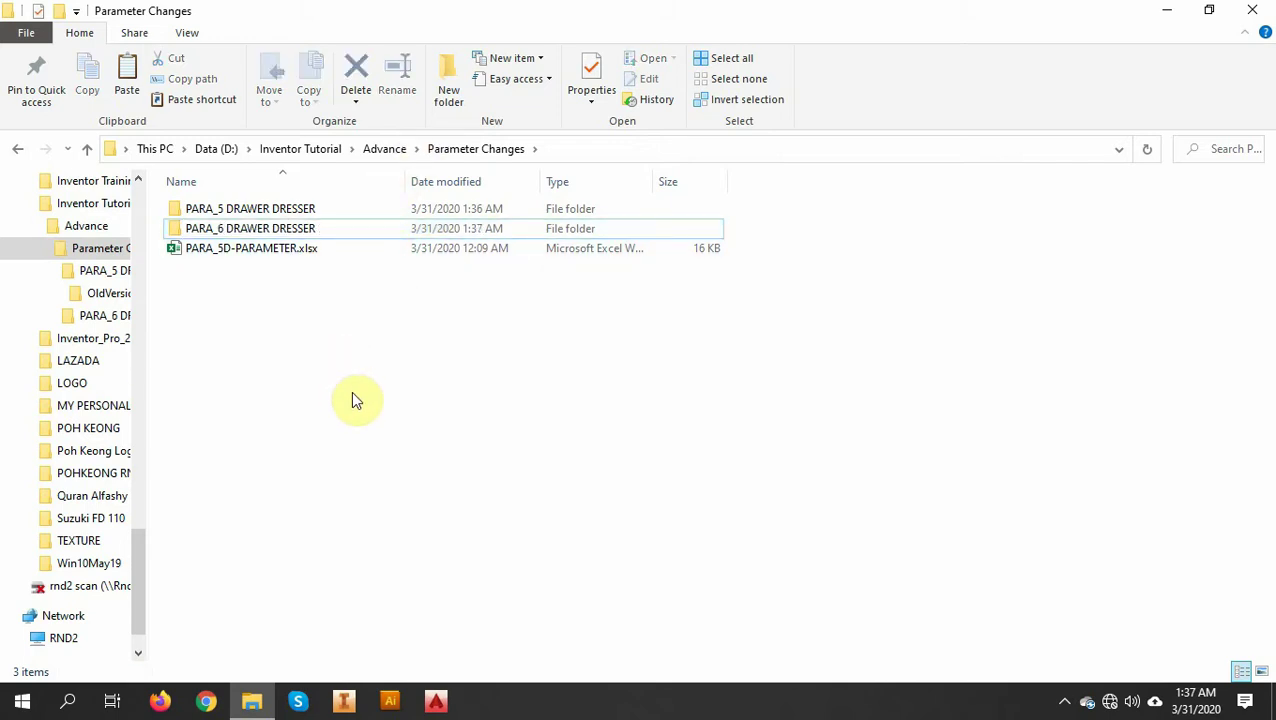
Step: Copy the Inventor Tutorial Advance.ipj project file from the Advance folder
left_click(370, 150)
left_click(244, 236)
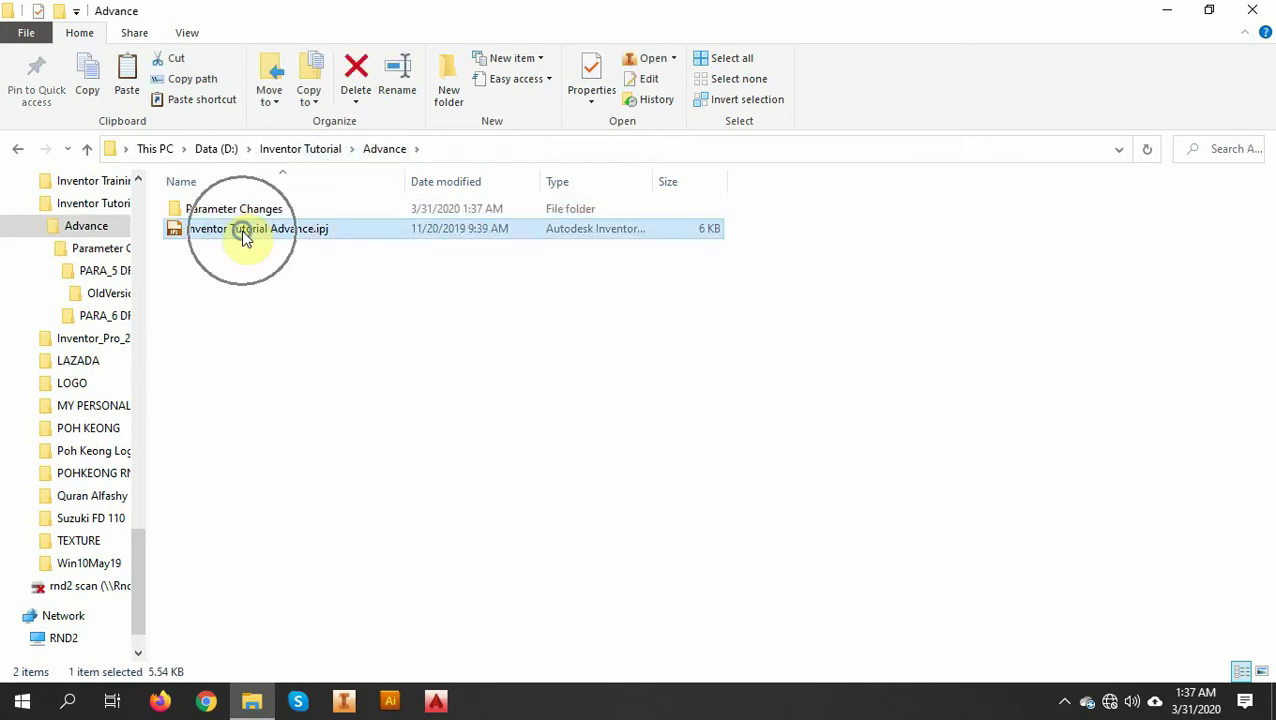
right_click(245, 236)
left_click(292, 571)
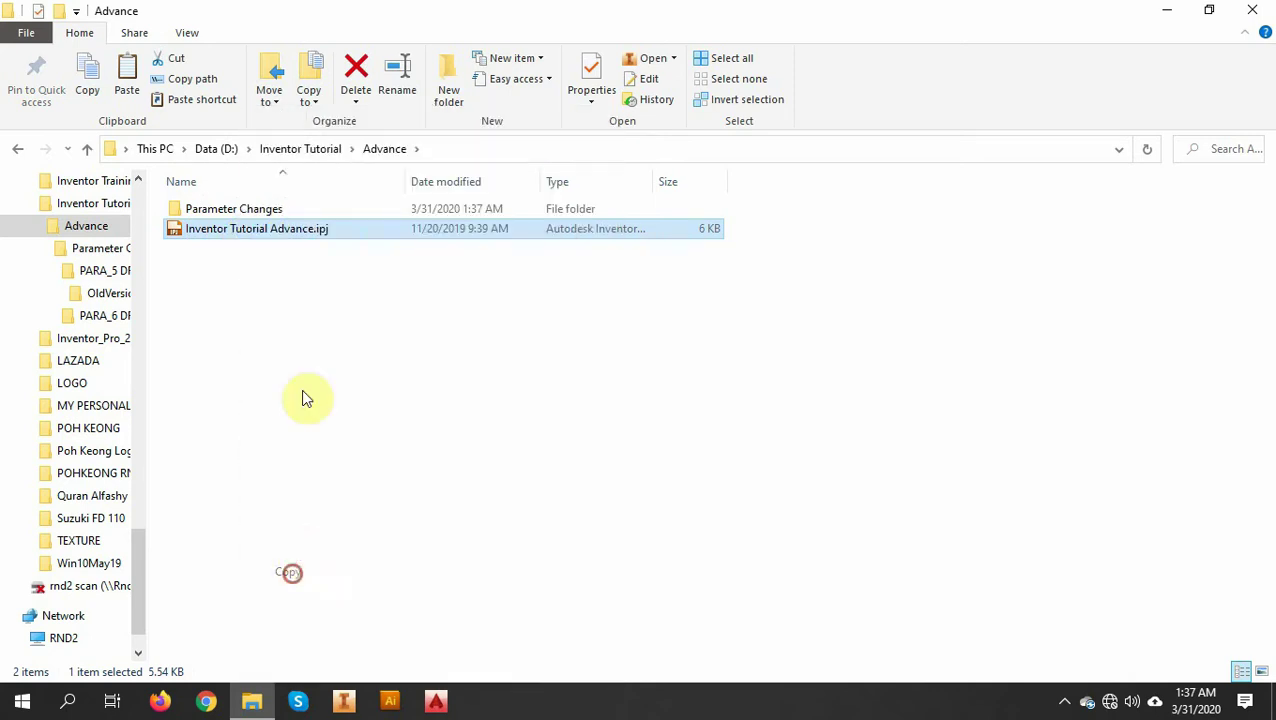
Step: Paste the copied project file into the PARA_6 DRAWER DRESSER folder
left_click(310, 149)
double_click(228, 209)
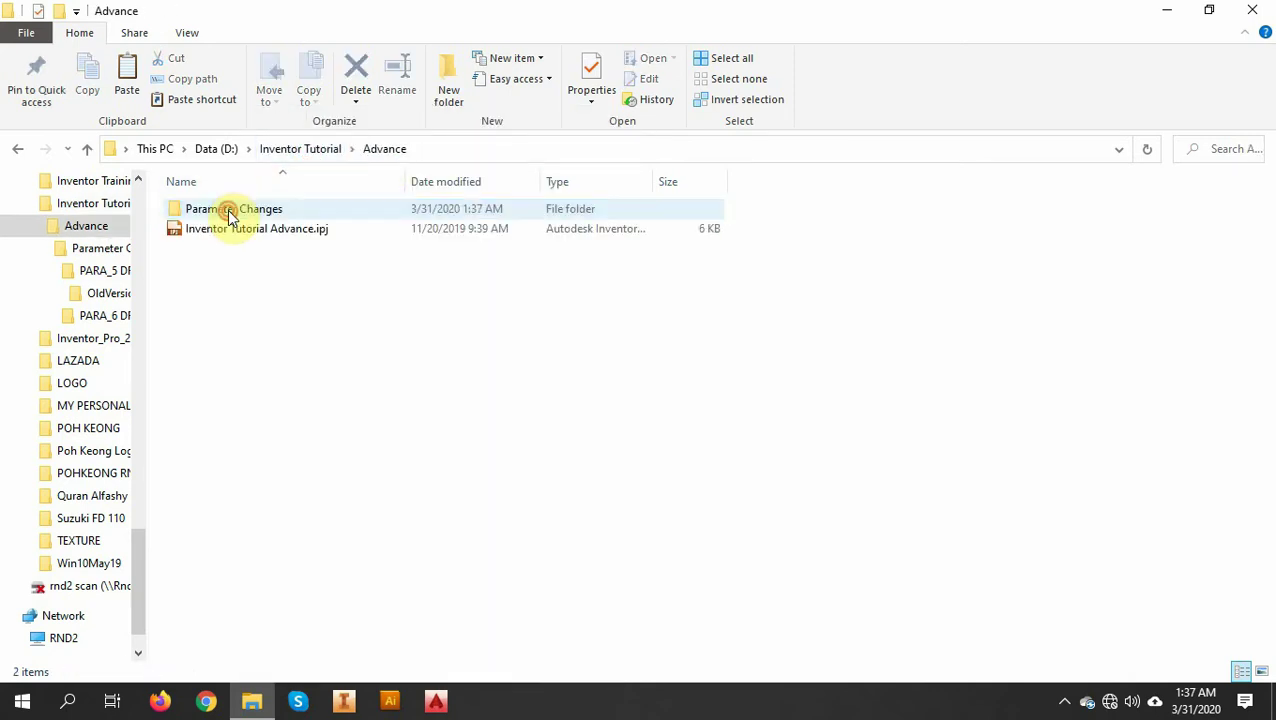
double_click(228, 209)
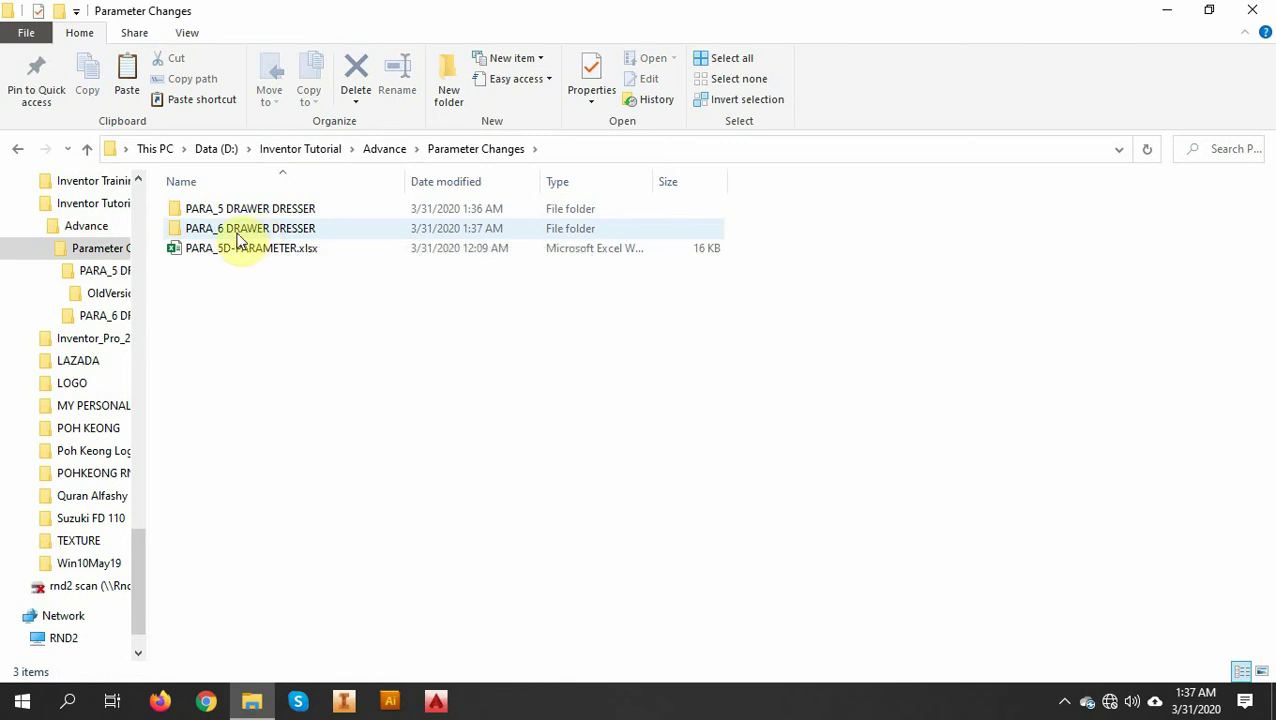
double_click(236, 230)
right_click(257, 502)
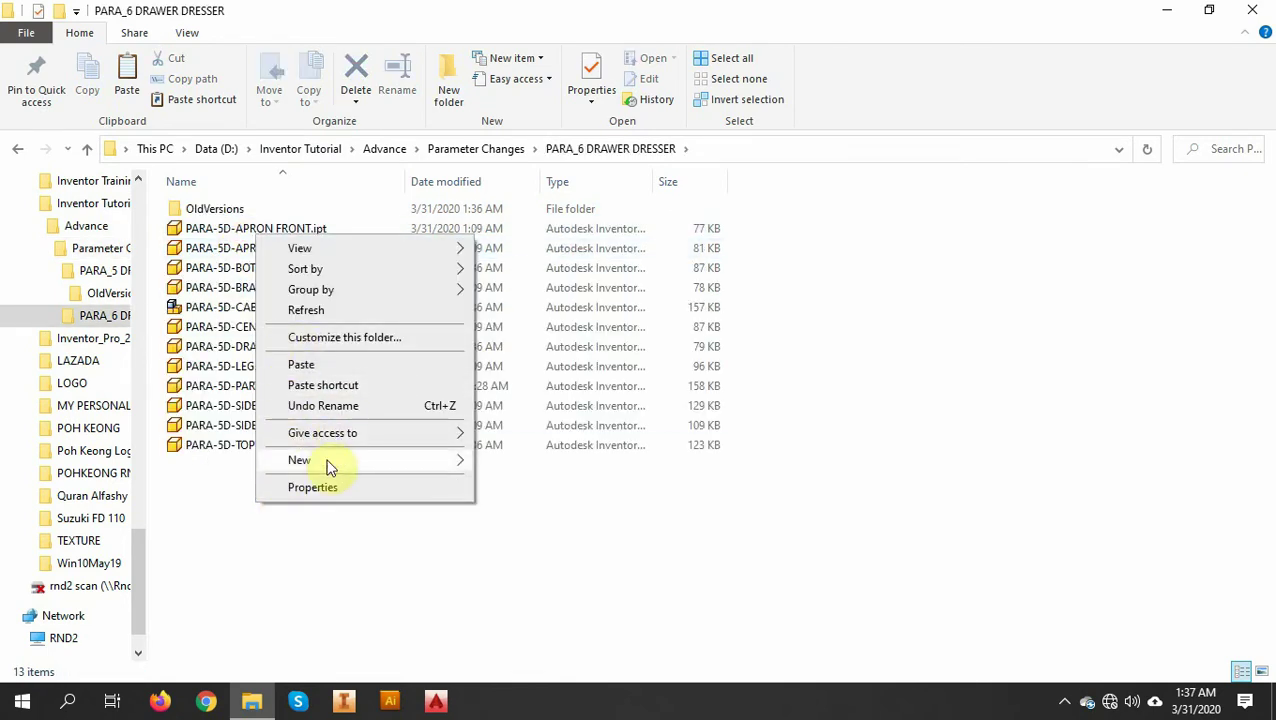
left_click(300, 366)
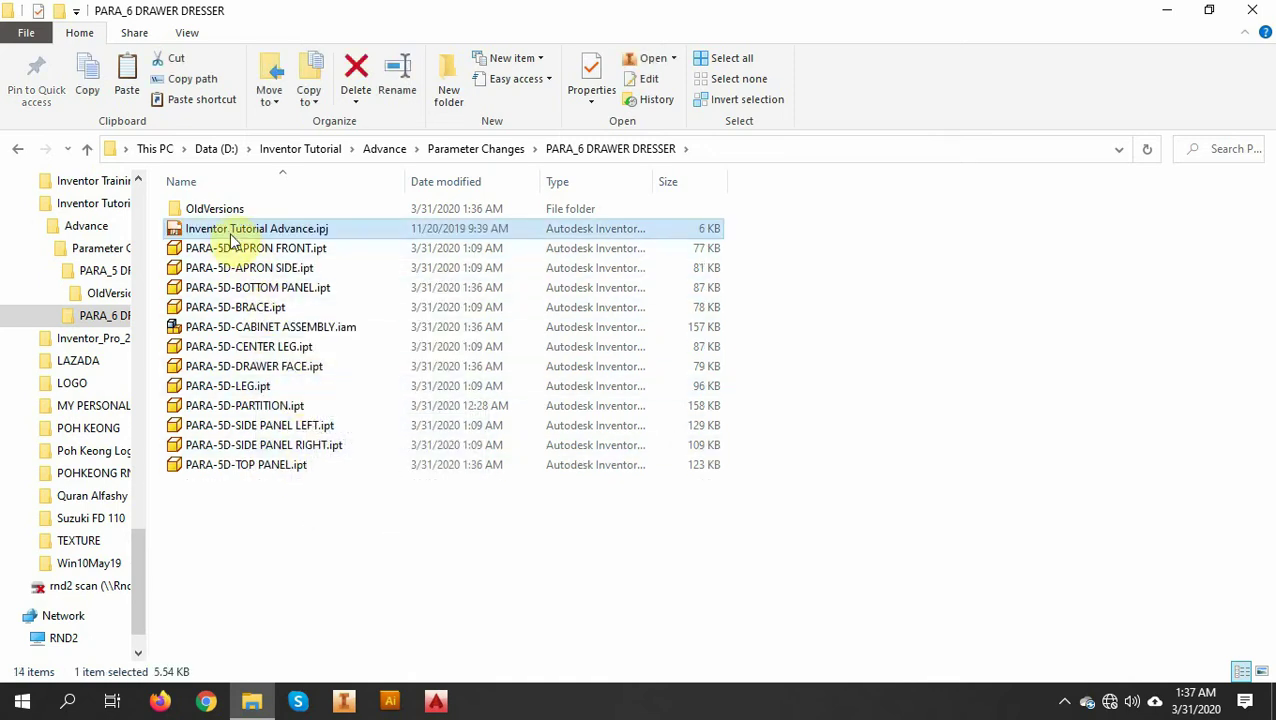
Step: Rename the pasted project file to 6 drawer.ipj
left_click(290, 230)
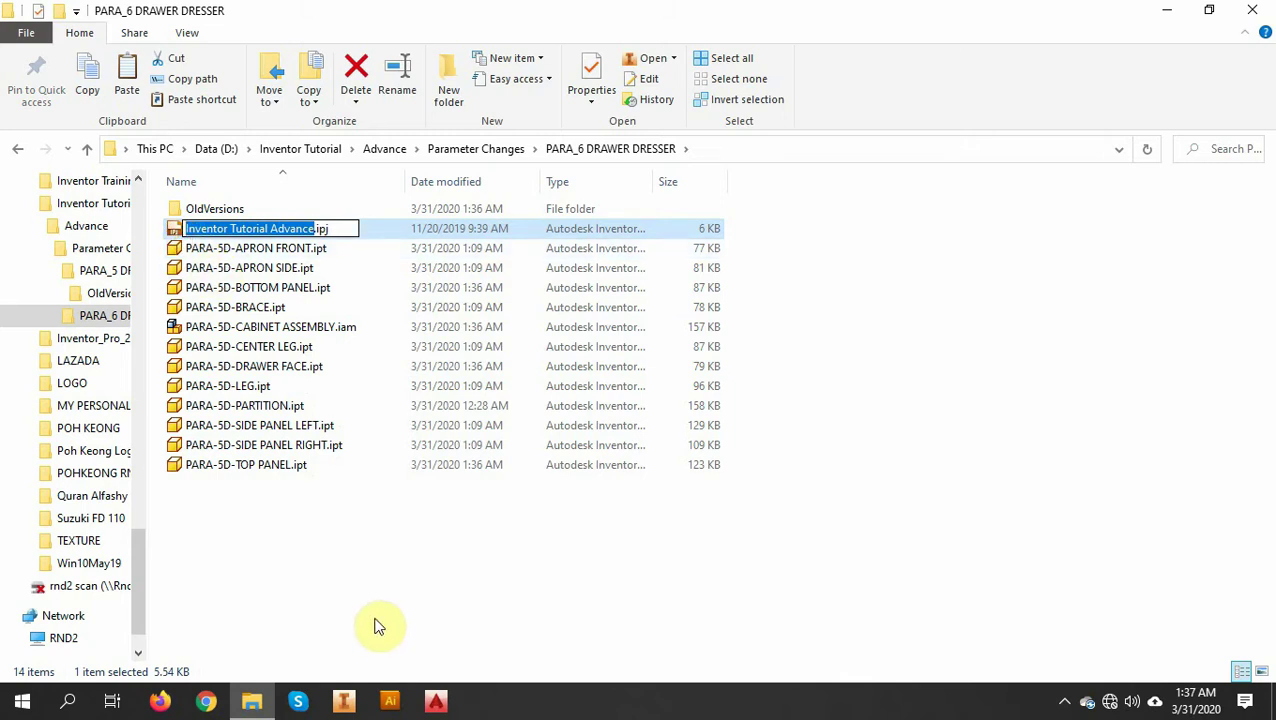
type("P")
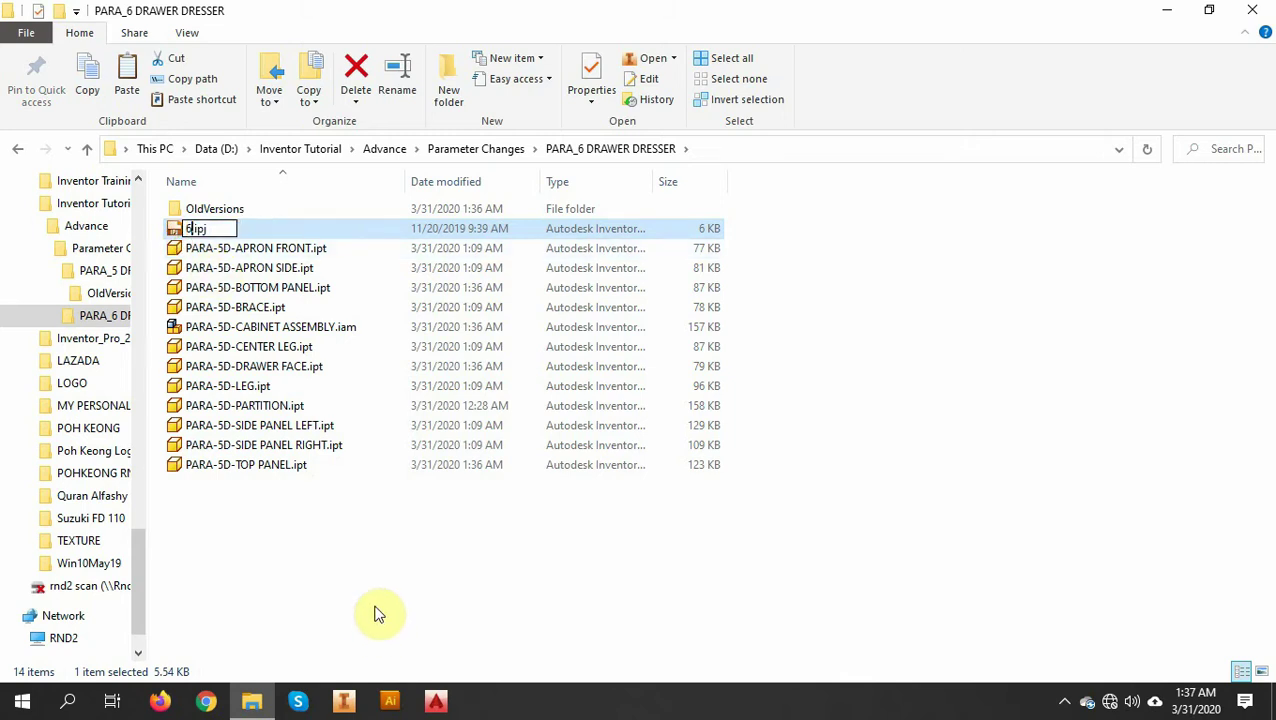
type("er")
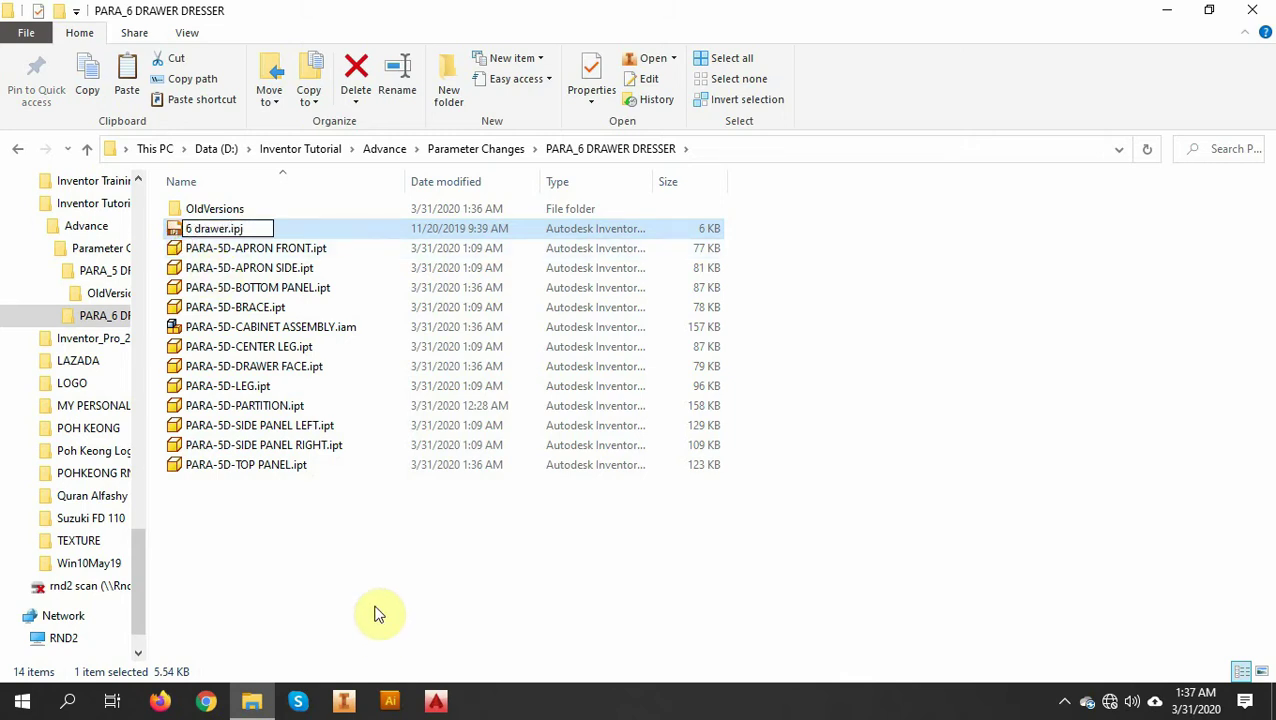
left_click(378, 612)
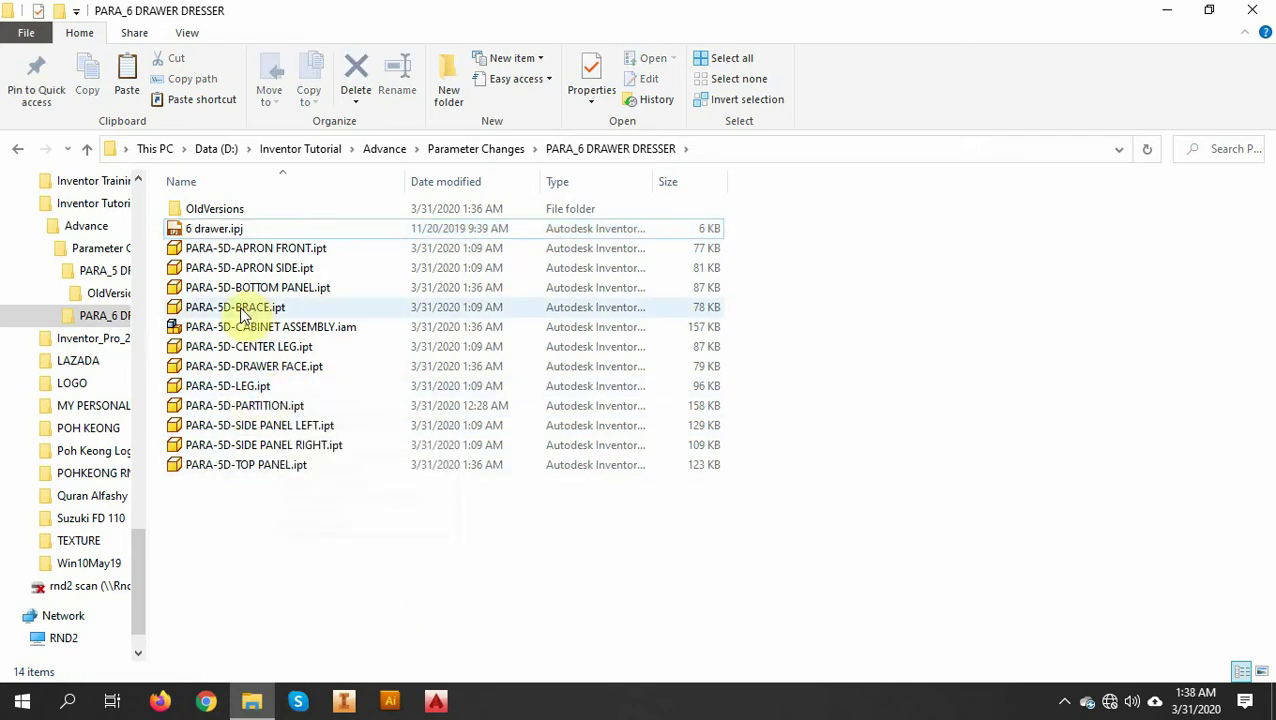
left_click(193, 232)
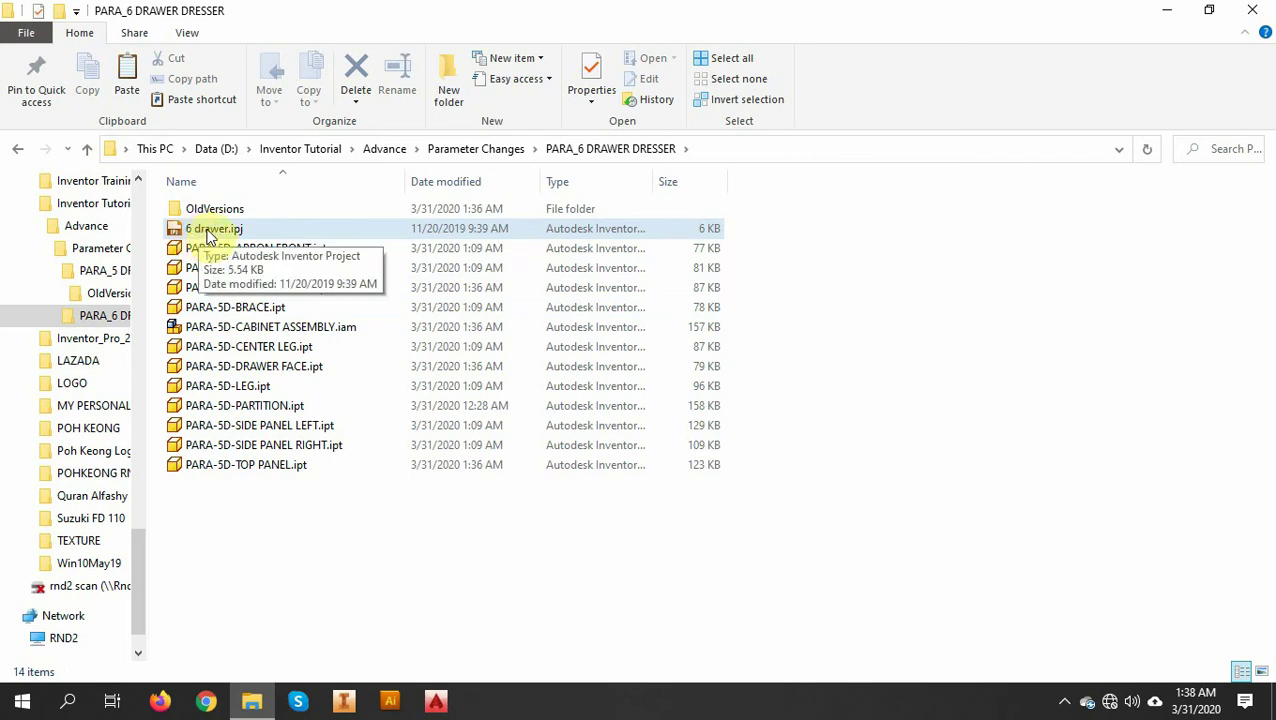
Step: Browse between the PARA_6 and PARA_5 DRAWER DRESSER folders to compare their contents
left_click(480, 149)
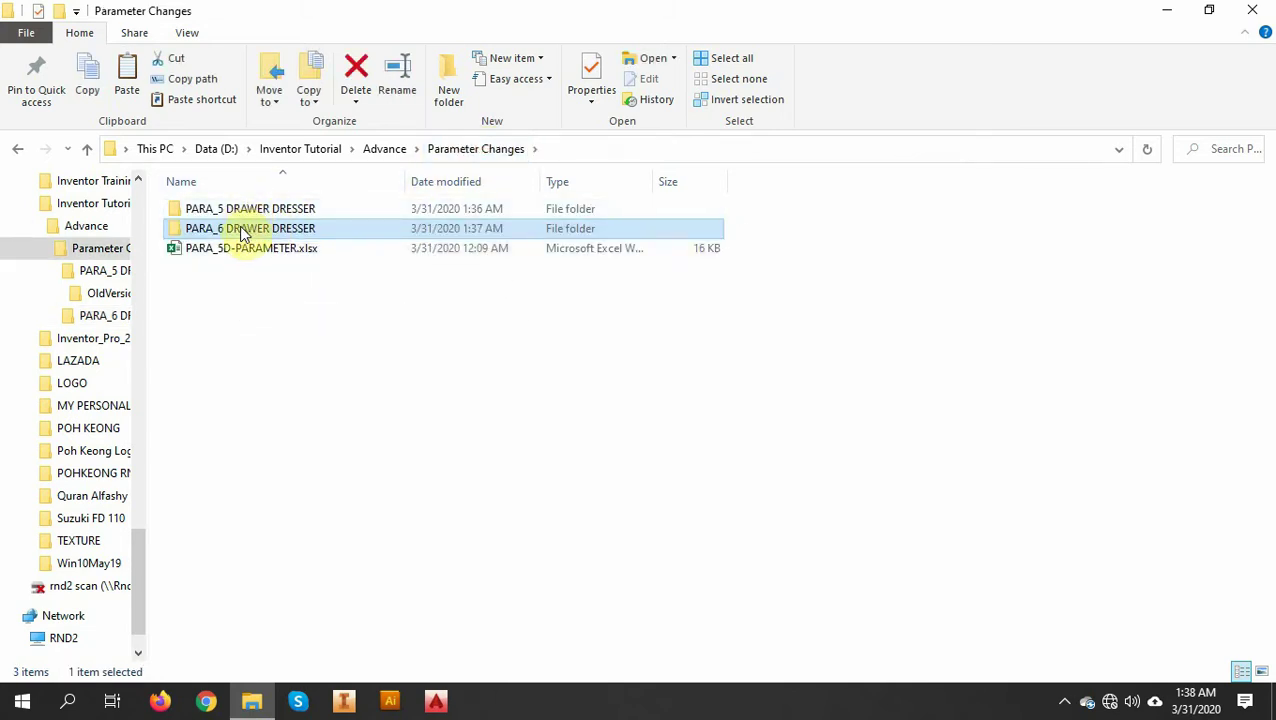
double_click(240, 228)
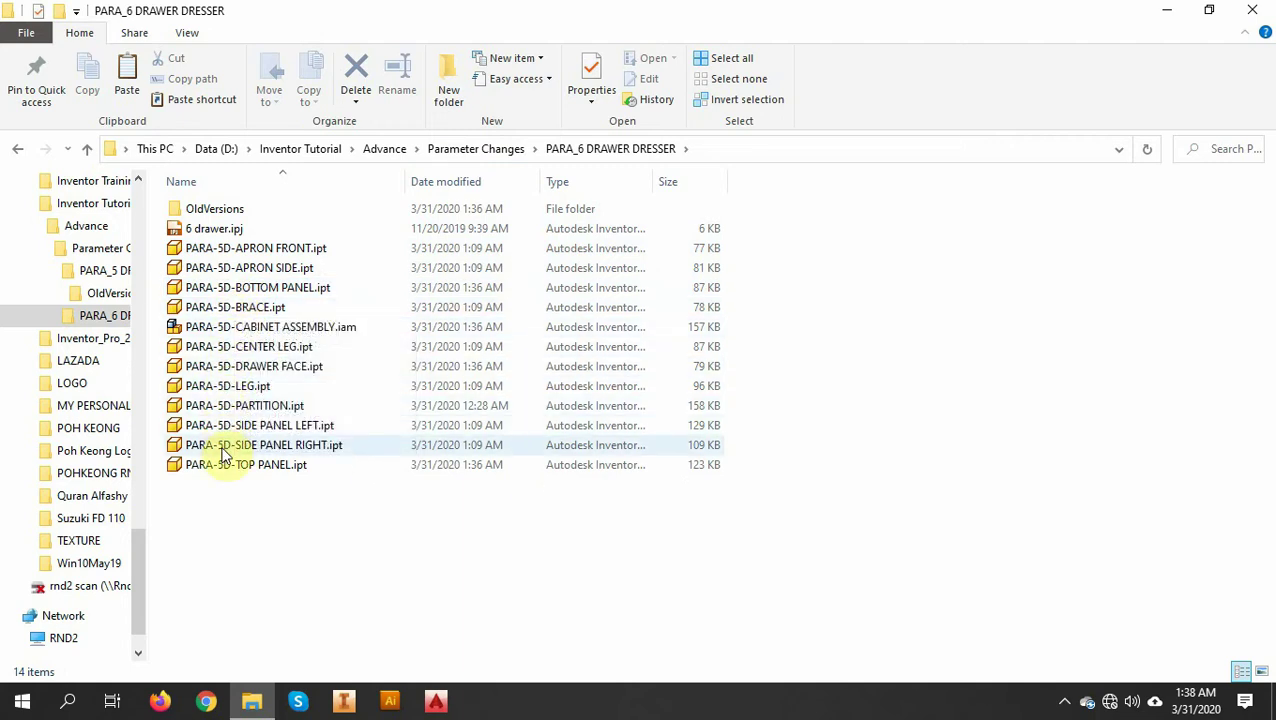
left_click(460, 152)
double_click(262, 210)
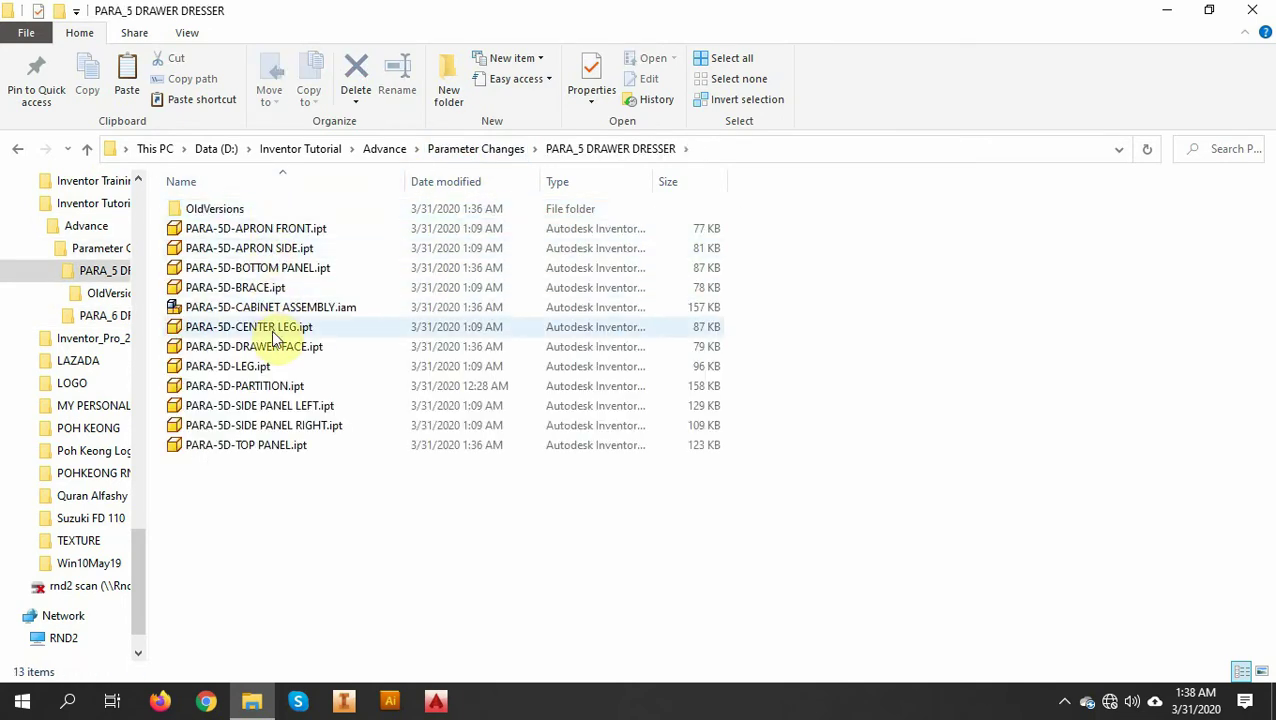
left_click(480, 158)
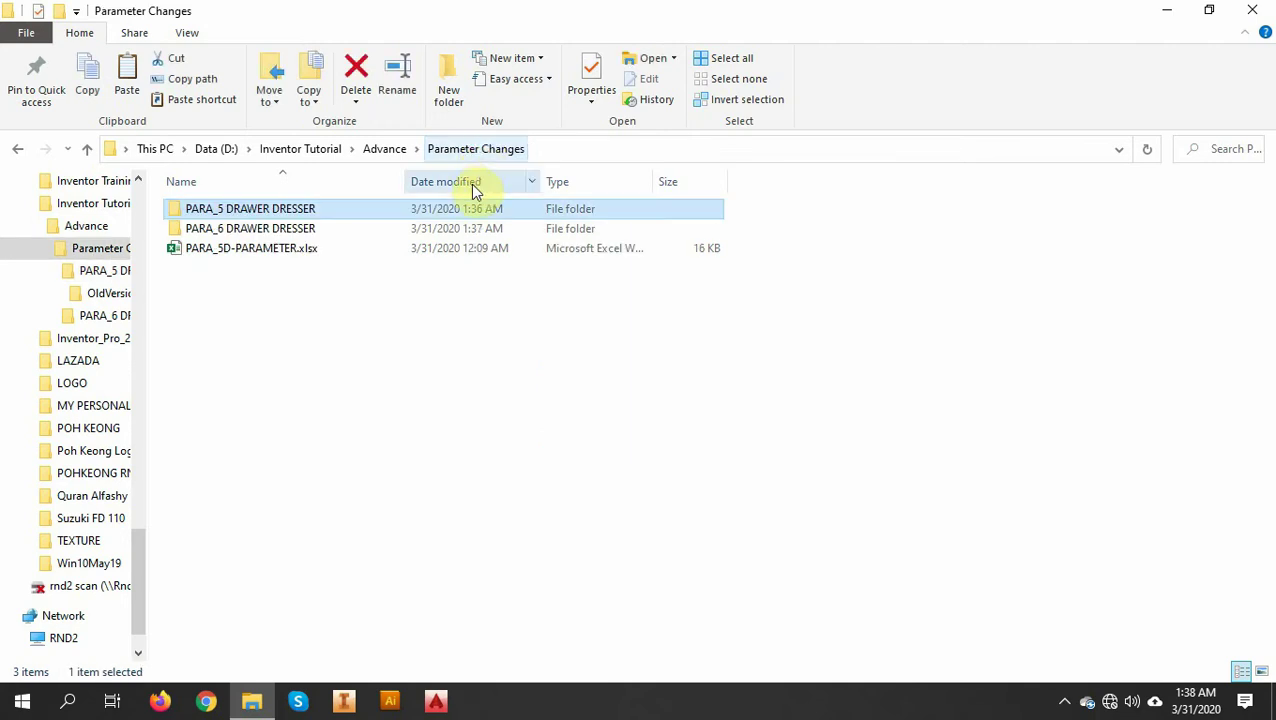
double_click(276, 228)
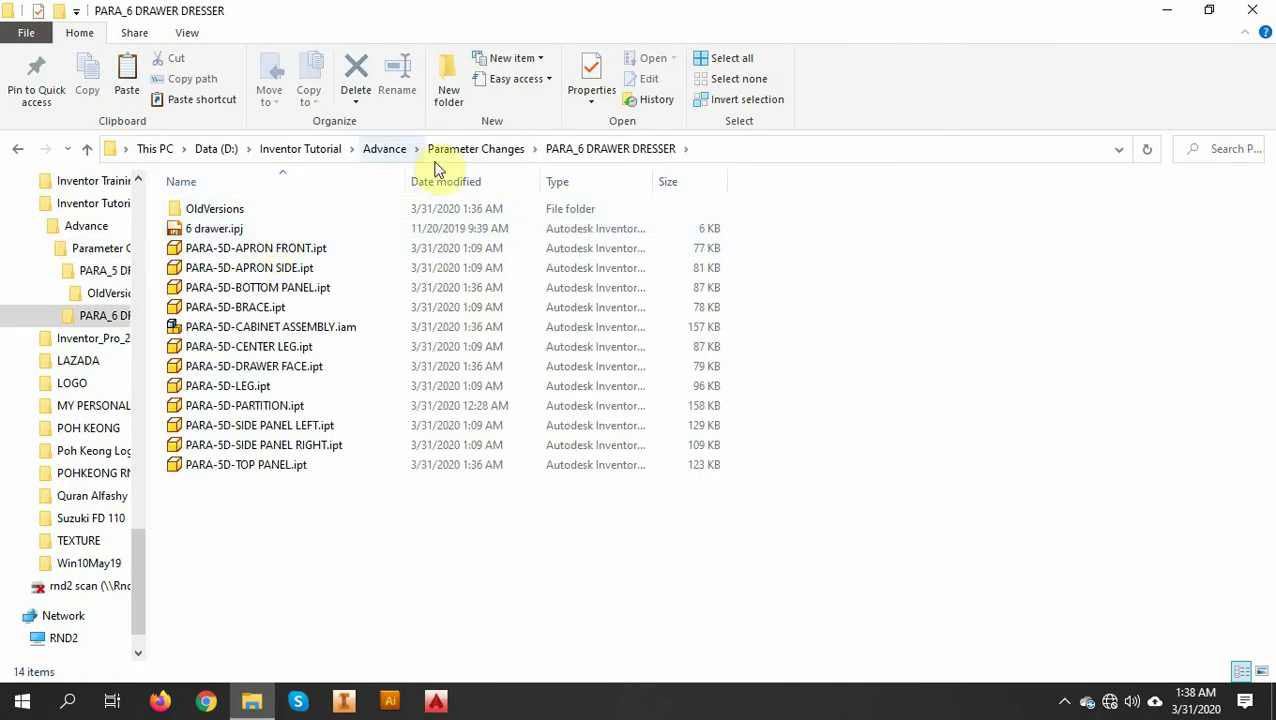
left_click(470, 148)
left_click(270, 210)
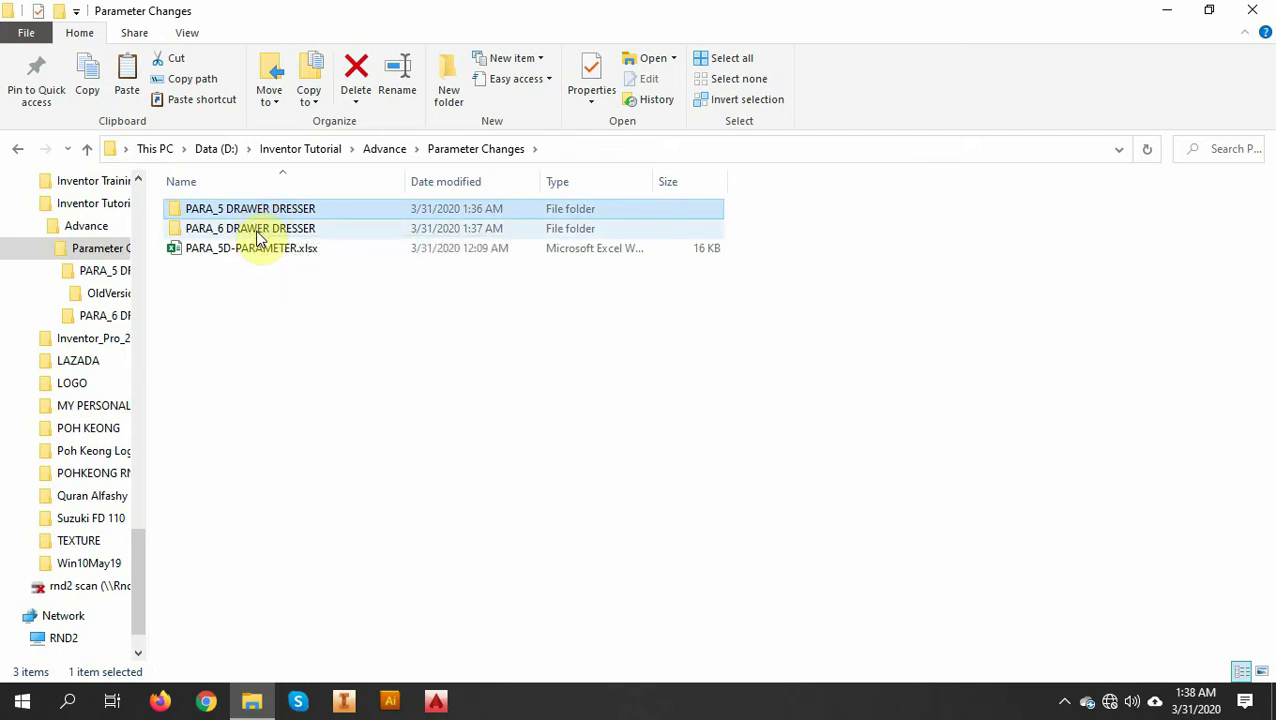
Step: Return to PARA_6 DRAWER DRESSER, check its OldVersions folder, and select 6 drawer.ipj
double_click(257, 229)
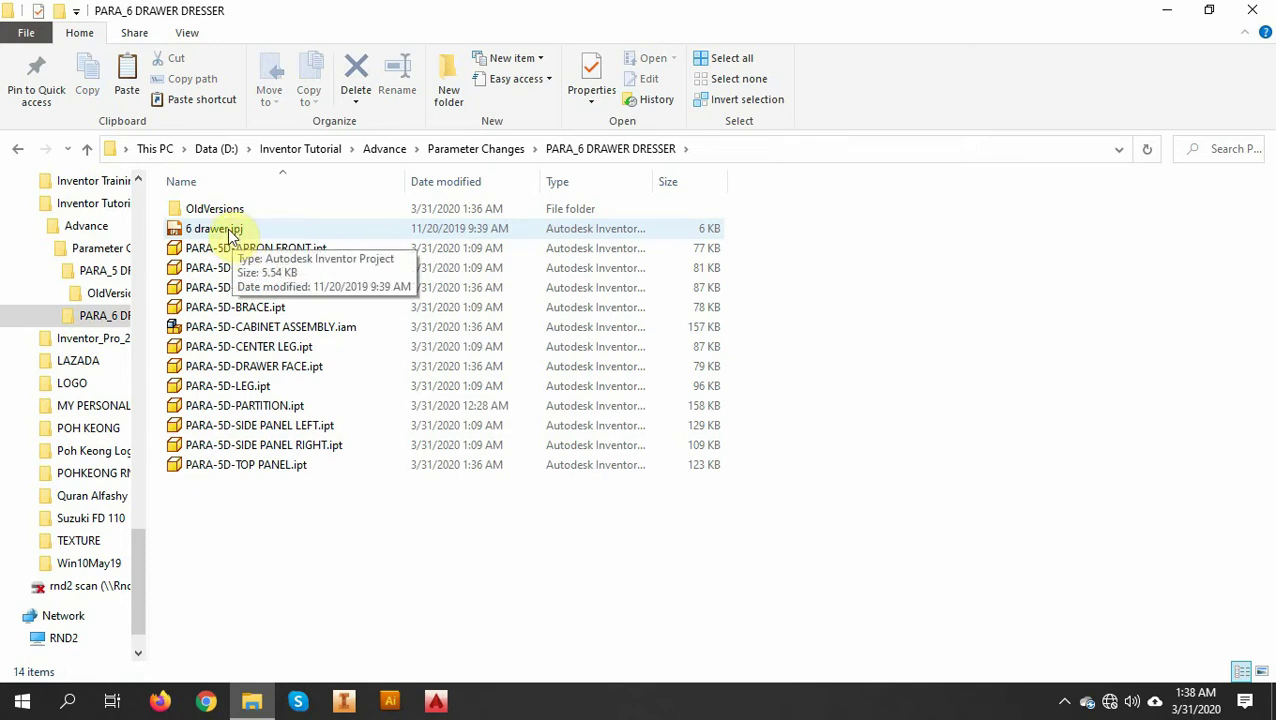
double_click(208, 209)
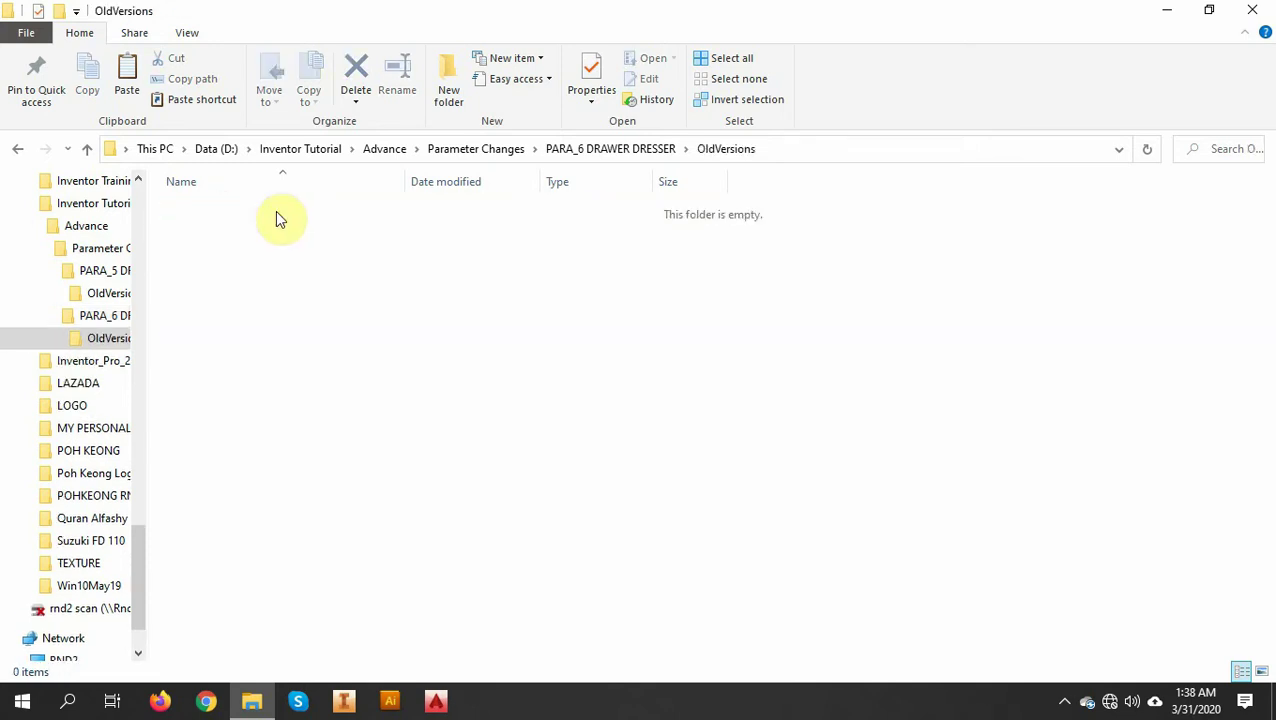
left_click(588, 148)
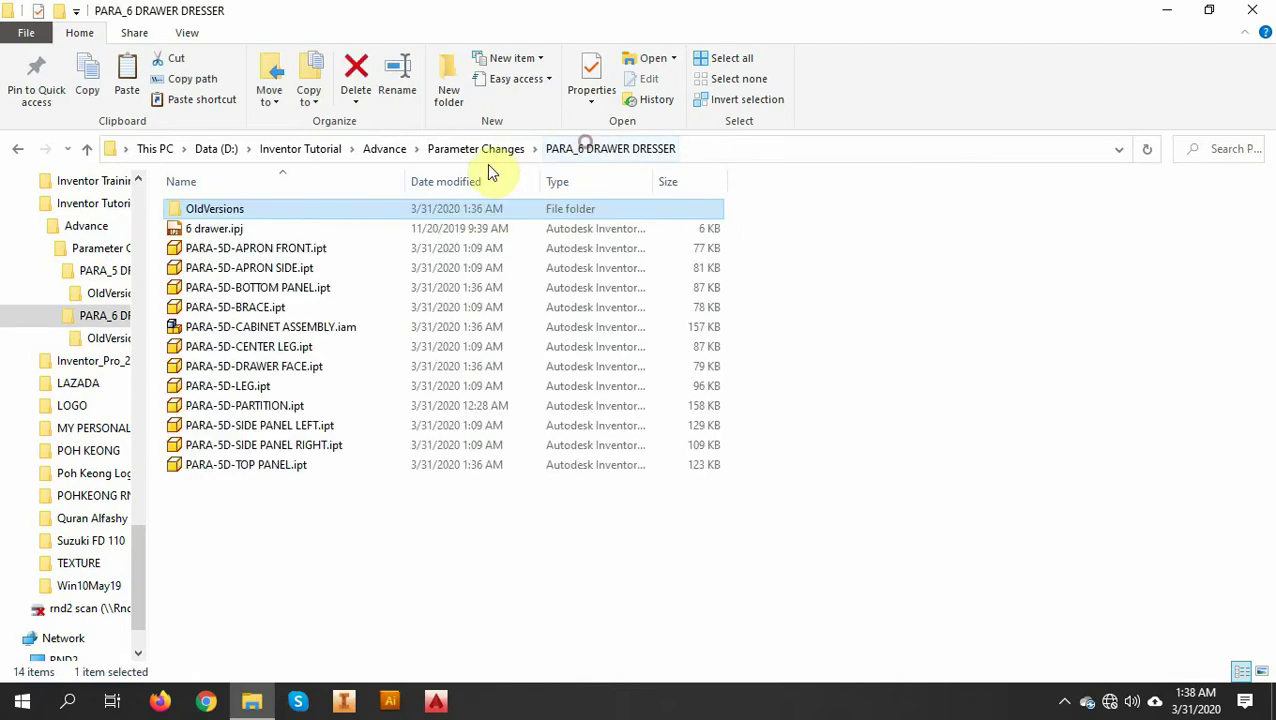
left_click(207, 230)
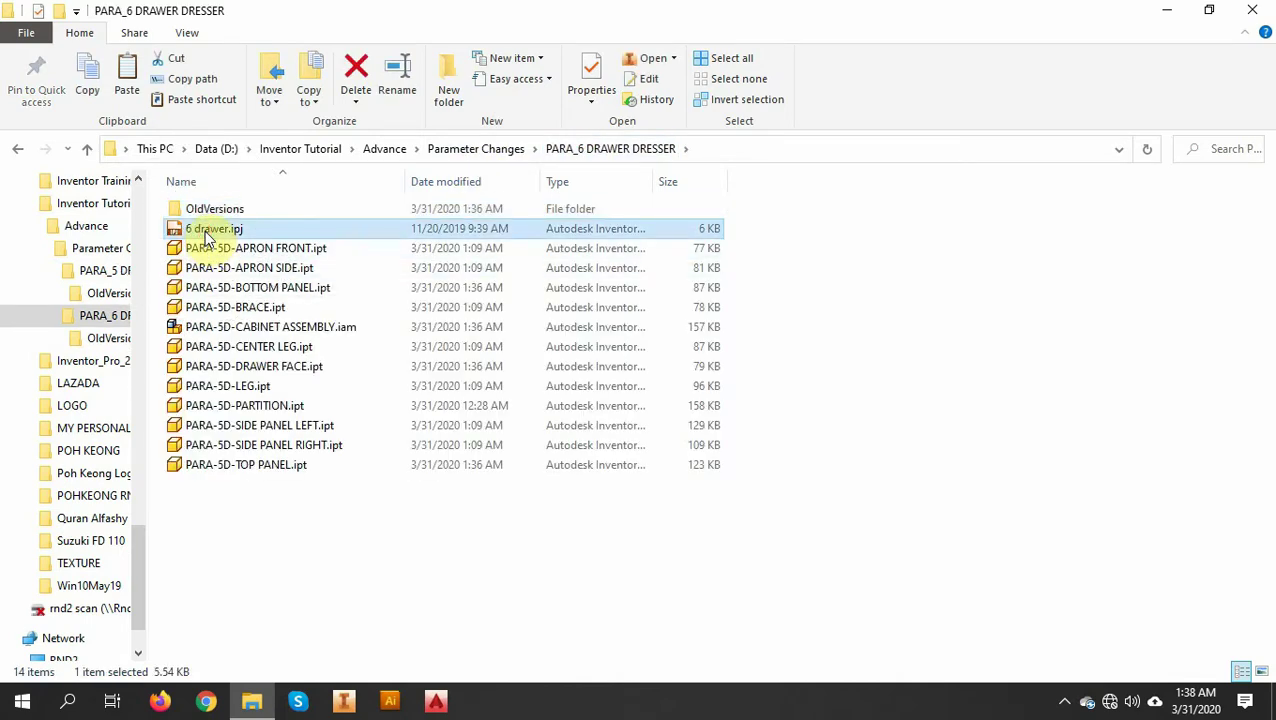
Step: Load the 6 drawer project and open PARA-5D-CABINET ASSEMBLY.iam, accepting the update
double_click(207, 230)
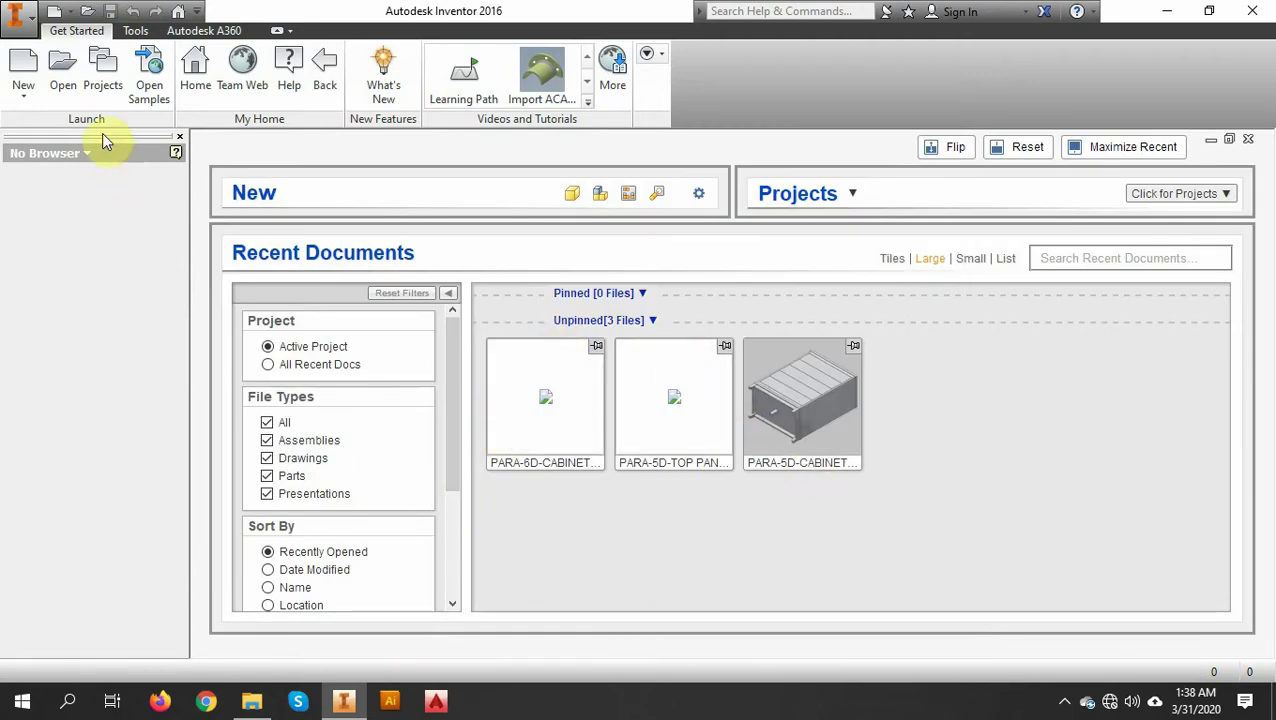
left_click(65, 86)
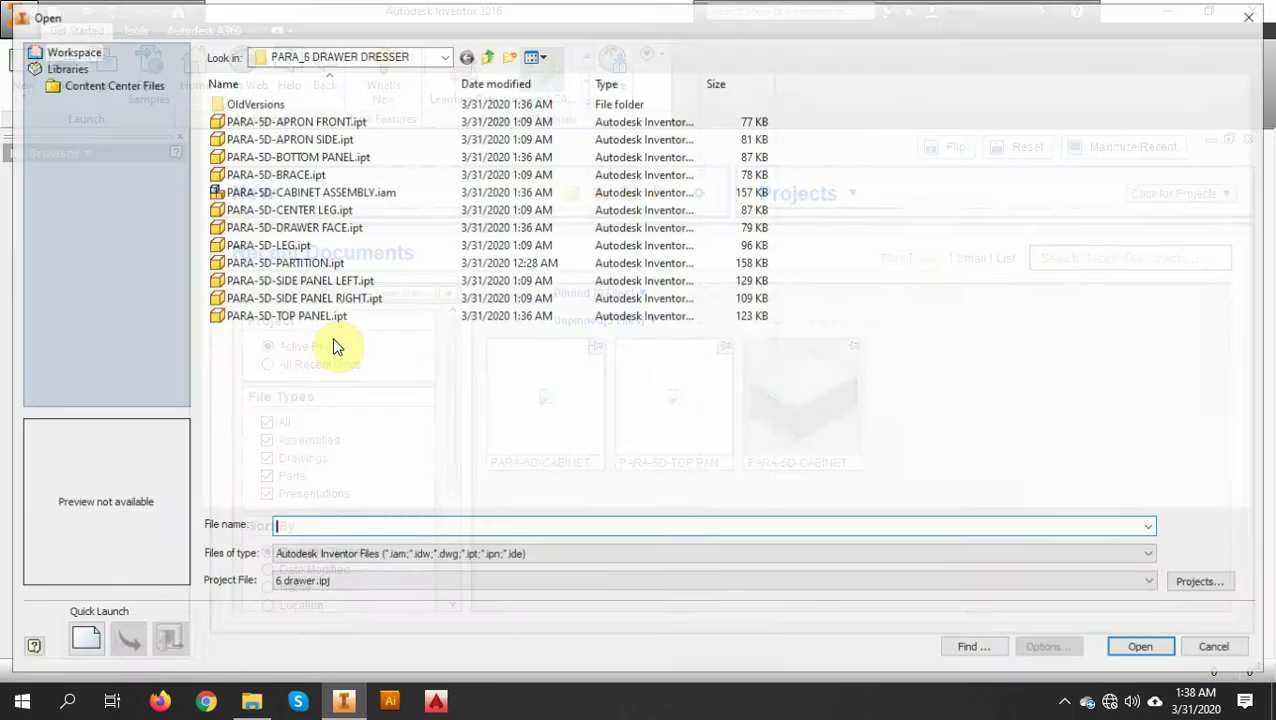
double_click(297, 193)
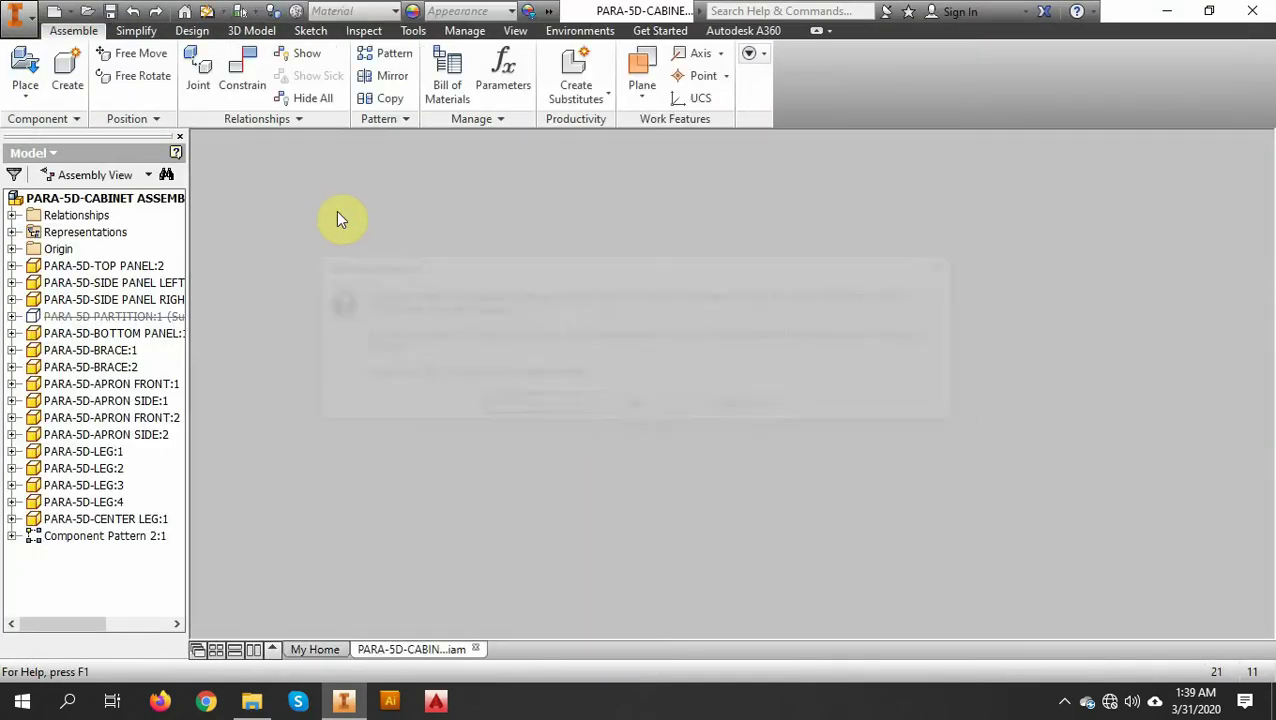
left_click(507, 407)
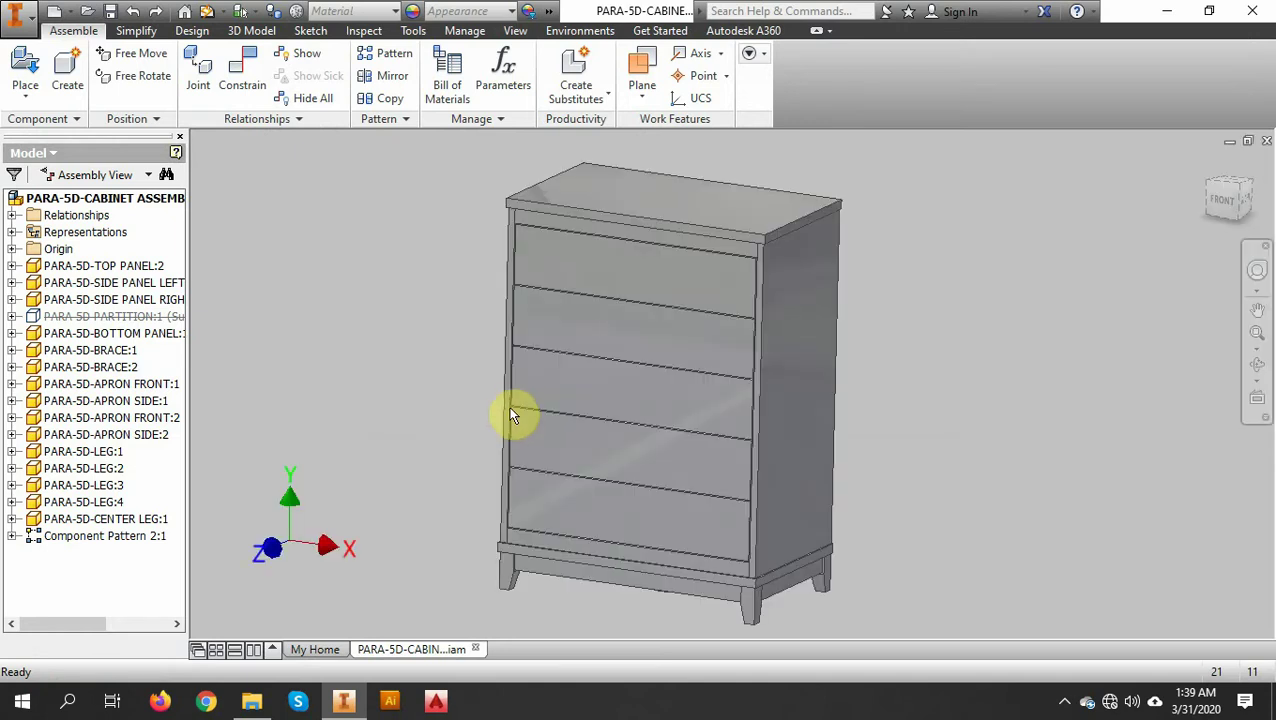
Step: Open the PARA-5D-TOP PANEL part and bring up Embedding 1's options under 3rd Party
right_click(594, 208)
left_click(578, 86)
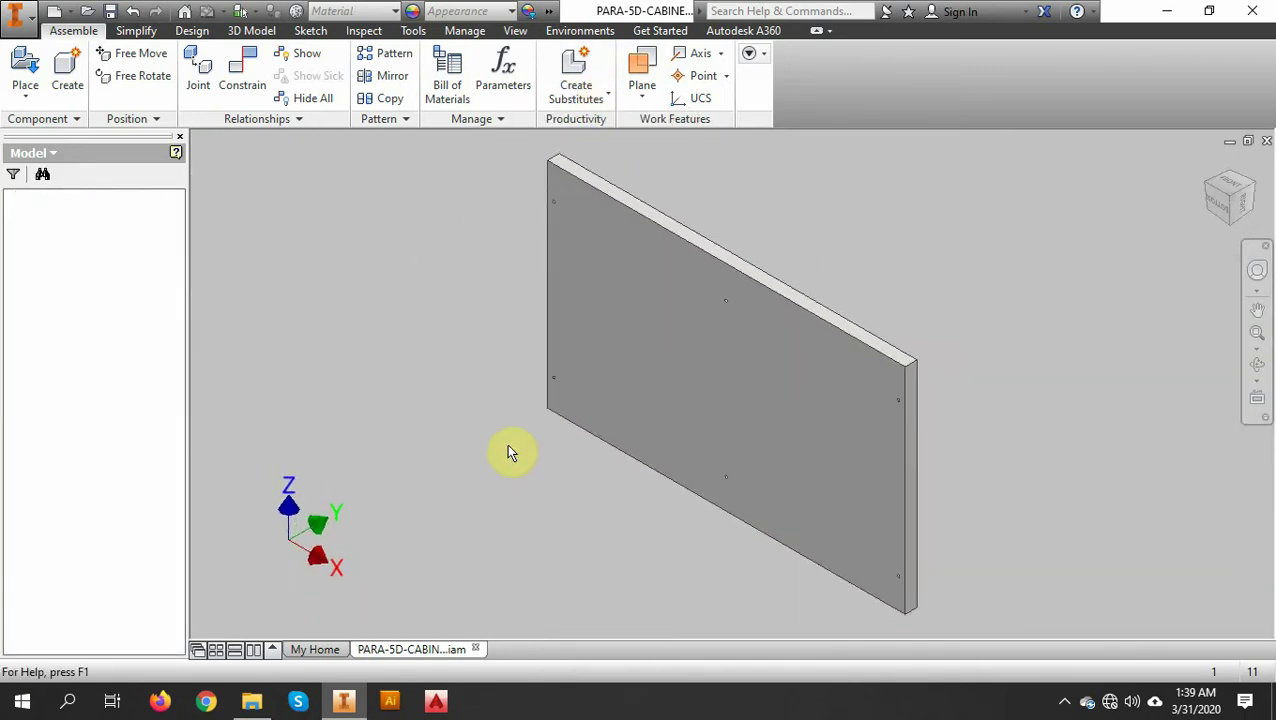
left_click(12, 215)
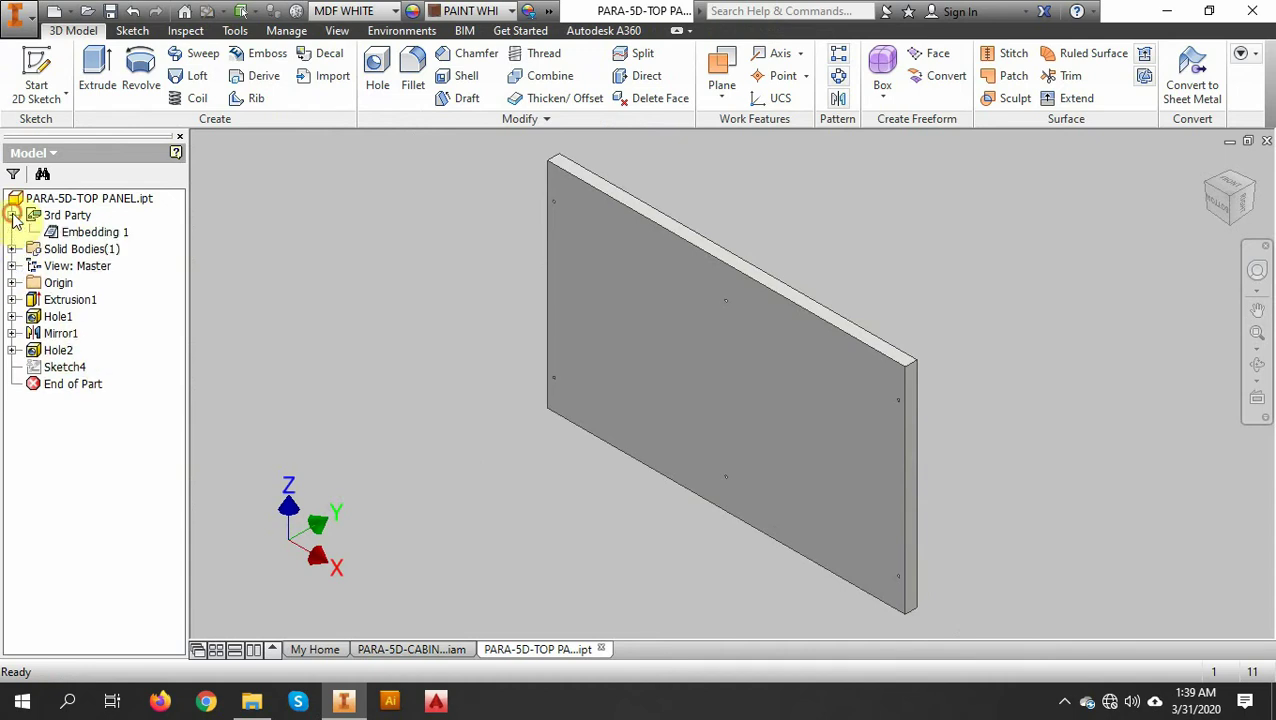
right_click(68, 232)
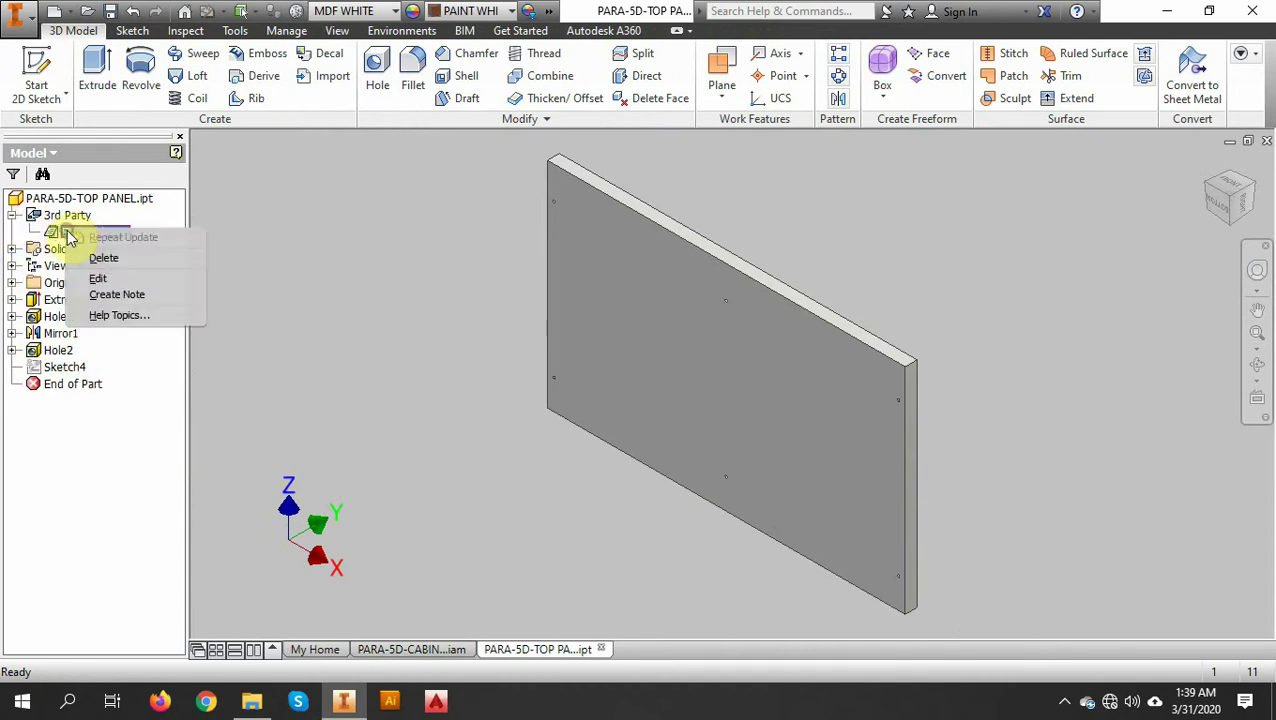
Step: Edit Embedding 1, setting TOP_LENGTH (B1) to 1400 and COLUMN_NUMBER (B6) to 2, then return to Inventor
left_click(103, 275)
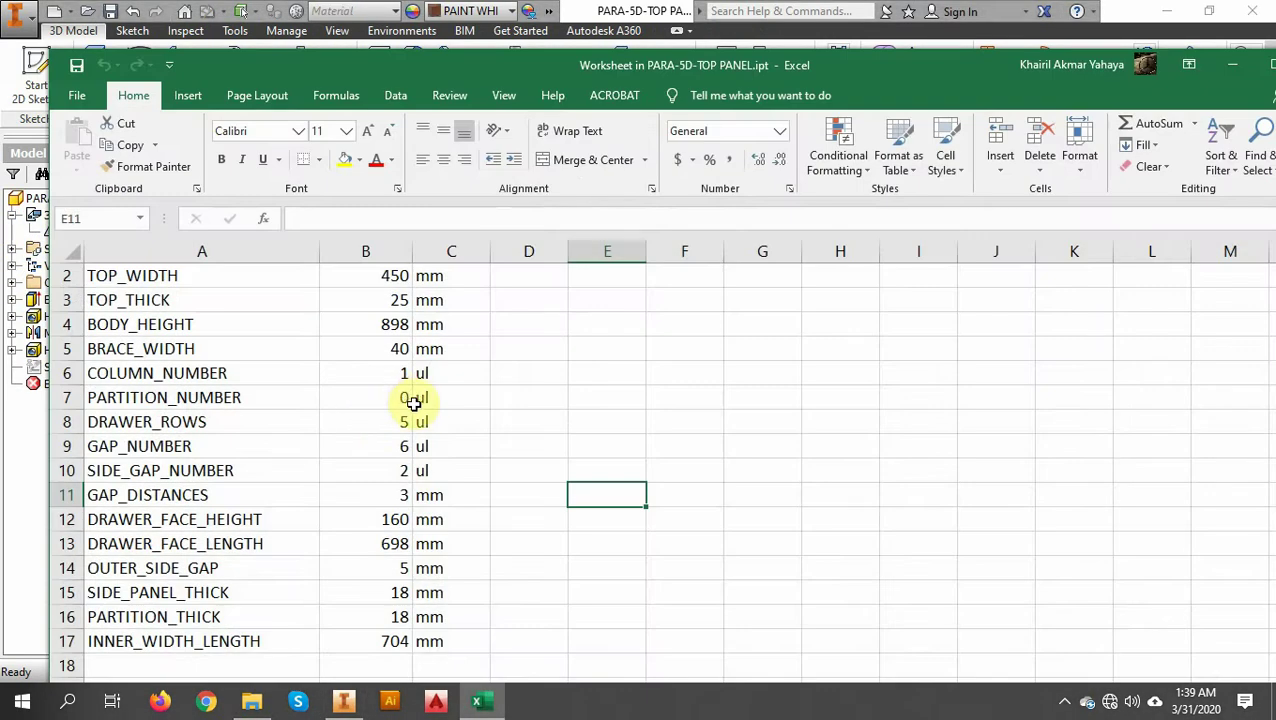
scroll(339, 444, "up", 1)
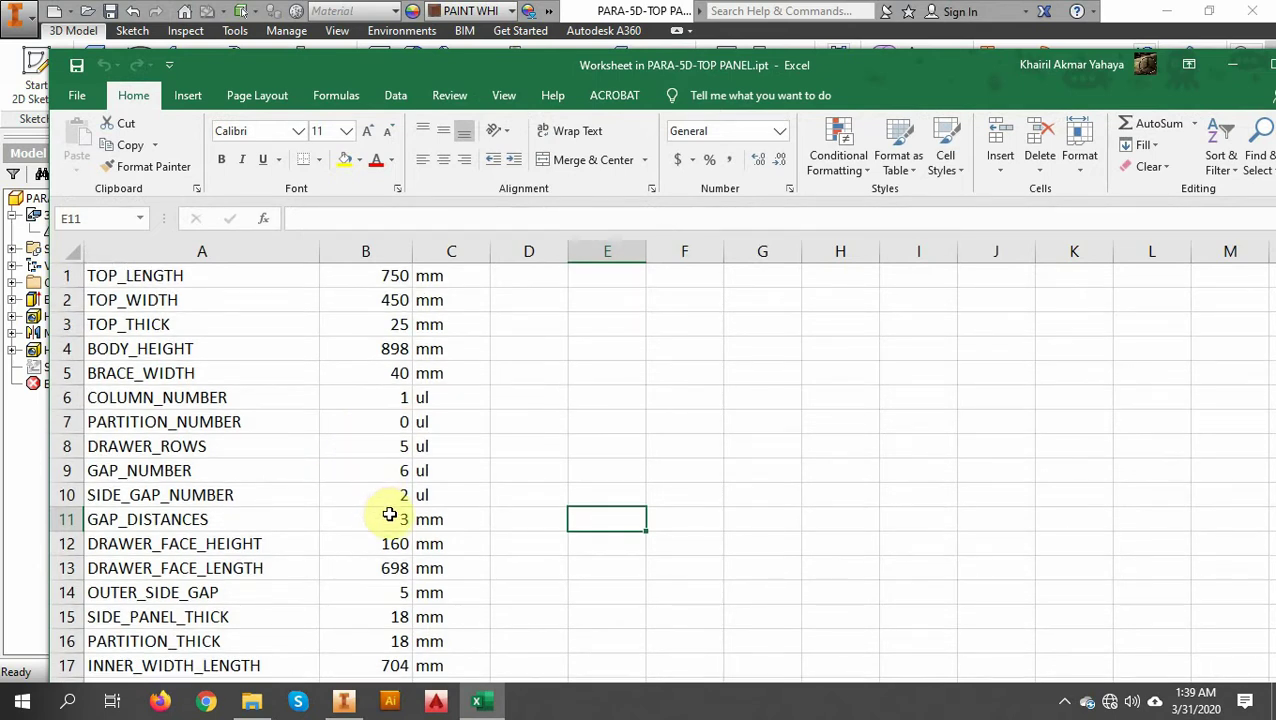
left_click(366, 277)
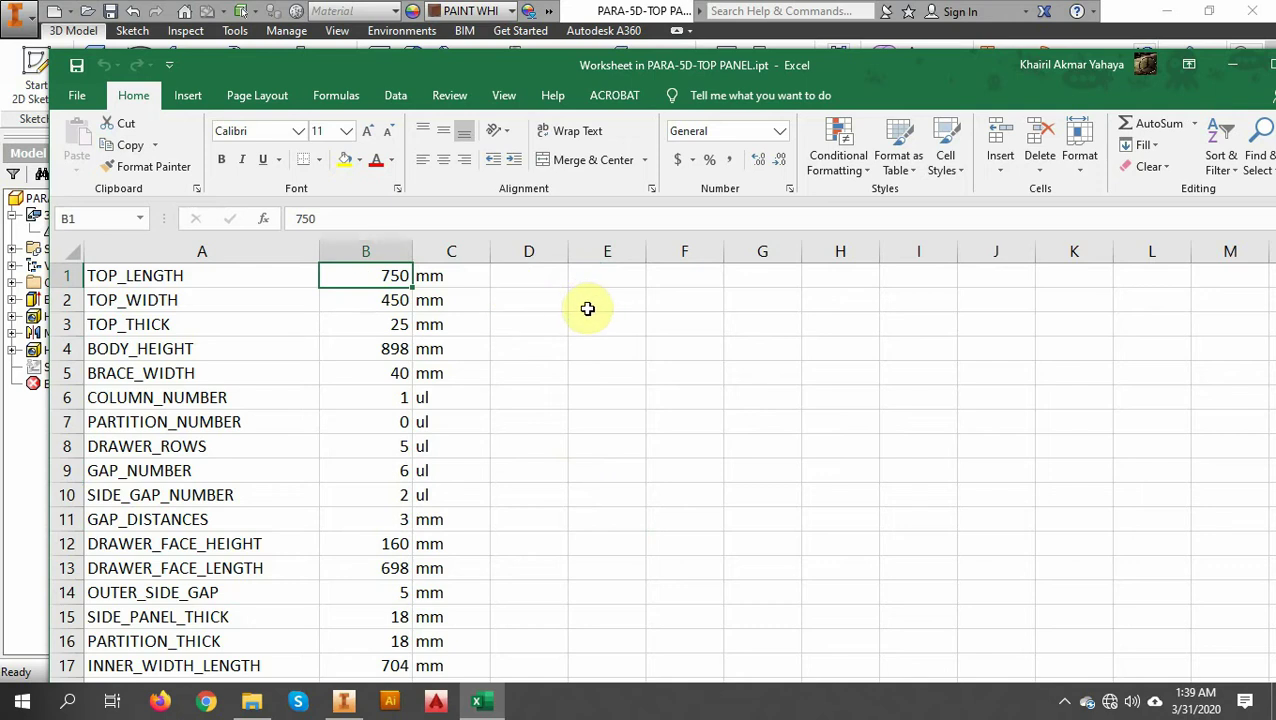
type("14")
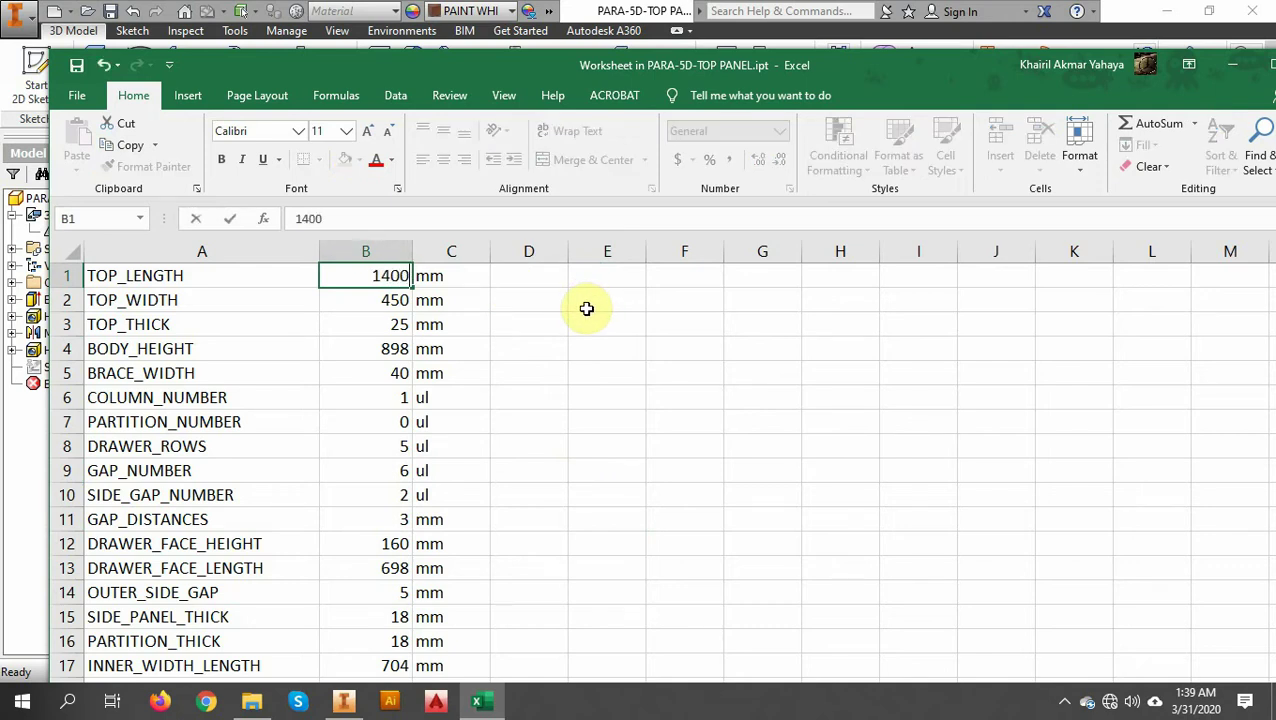
type("00")
key("Return")
key("Down")
key("Down")
key("Down")
key("Down")
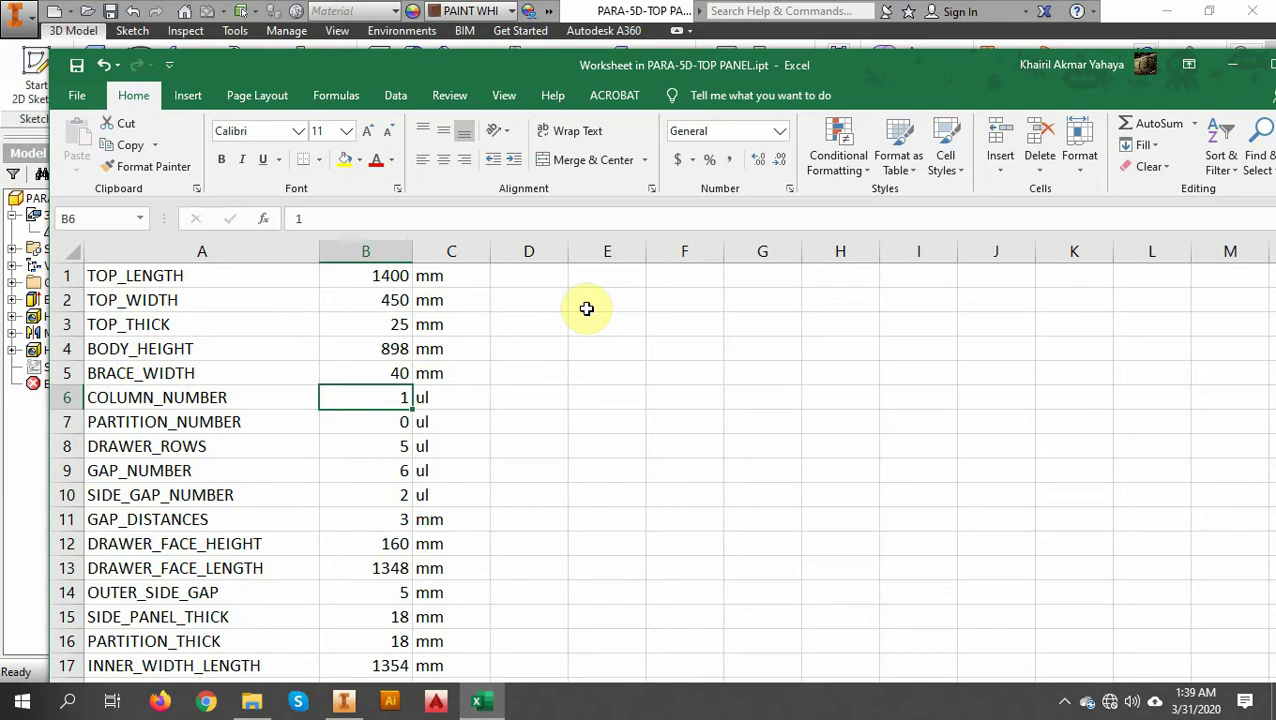
type("2")
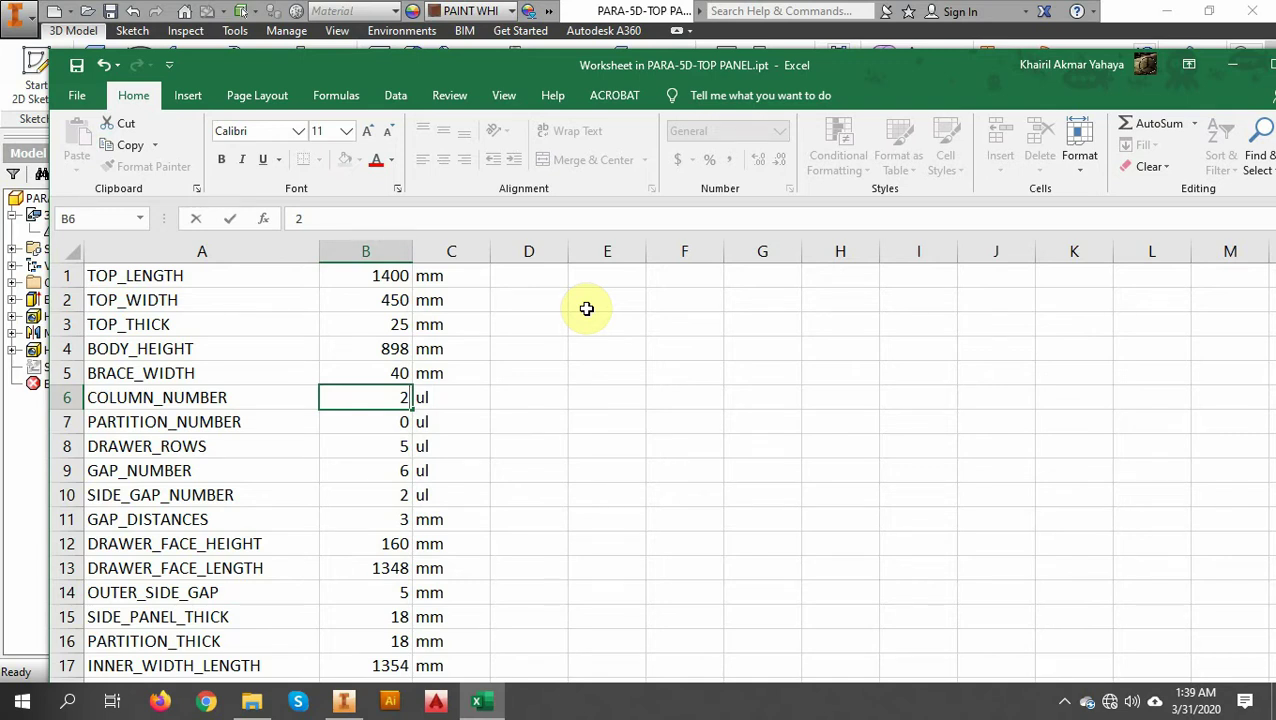
key("Return")
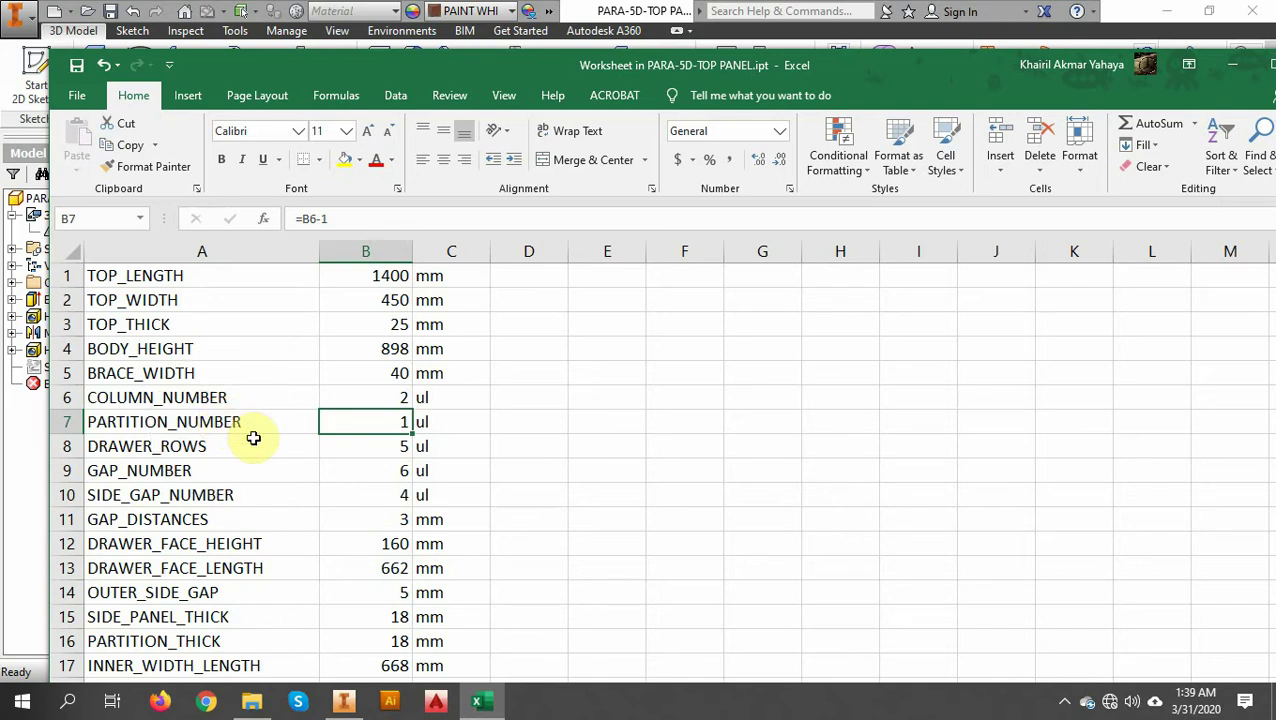
left_click(343, 700)
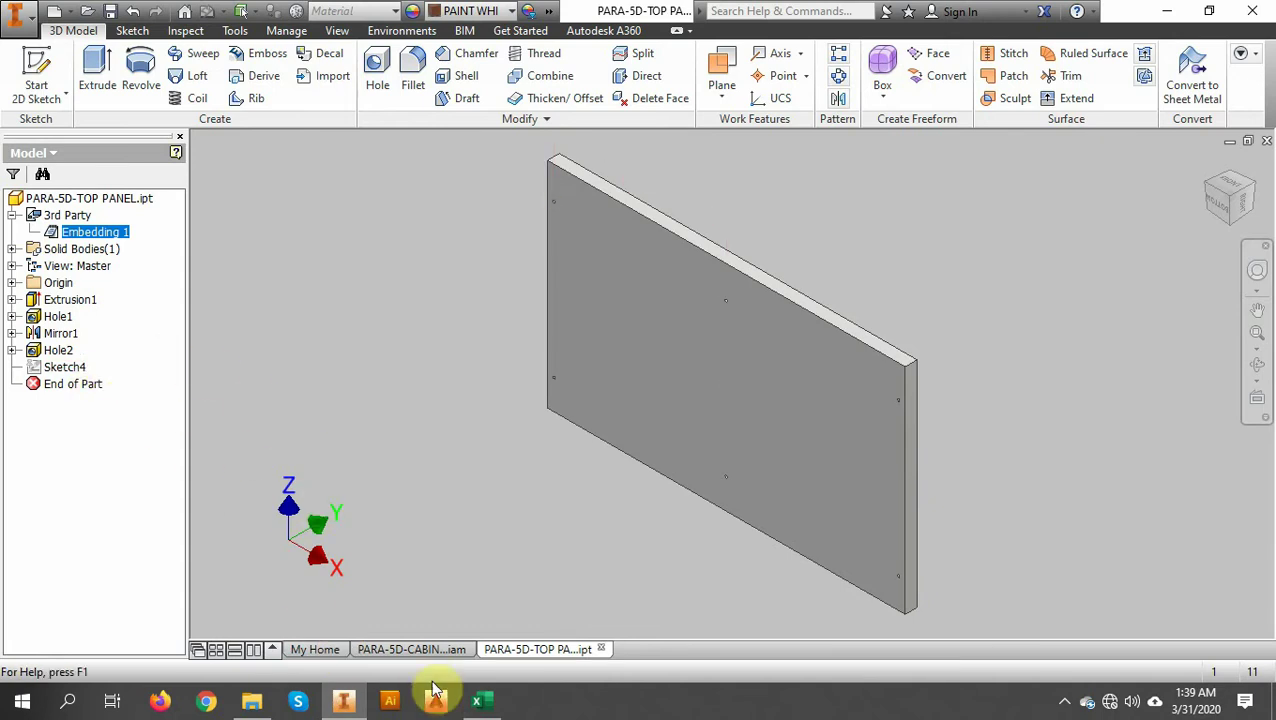
Step: Inspect Component Pattern 2:1's column count and spacing parameters, cancelling without changes
left_click(411, 649)
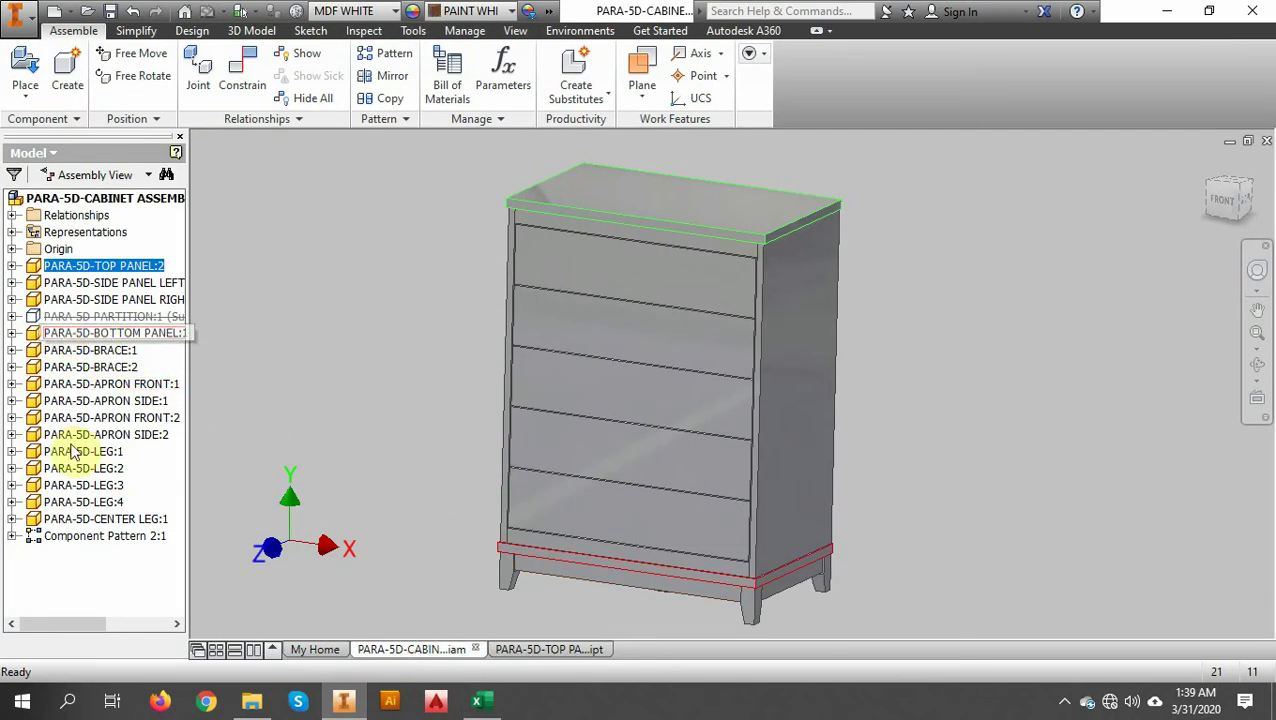
right_click(84, 530)
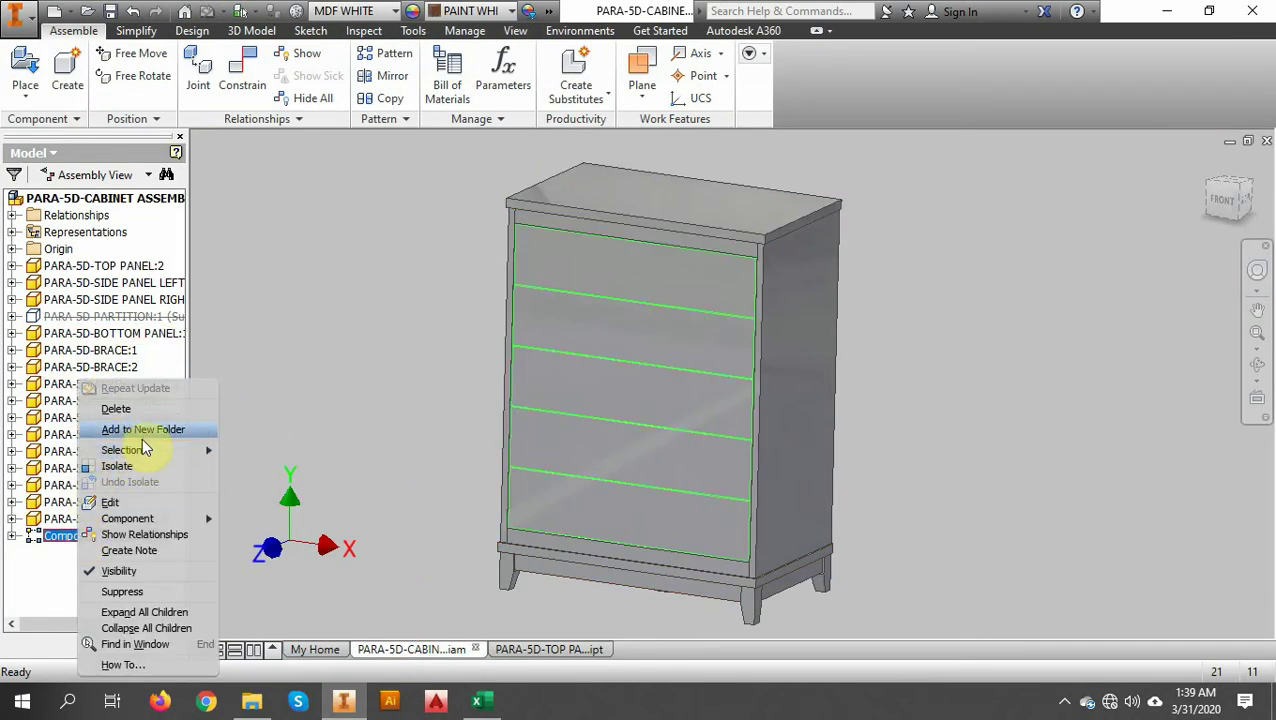
left_click(128, 503)
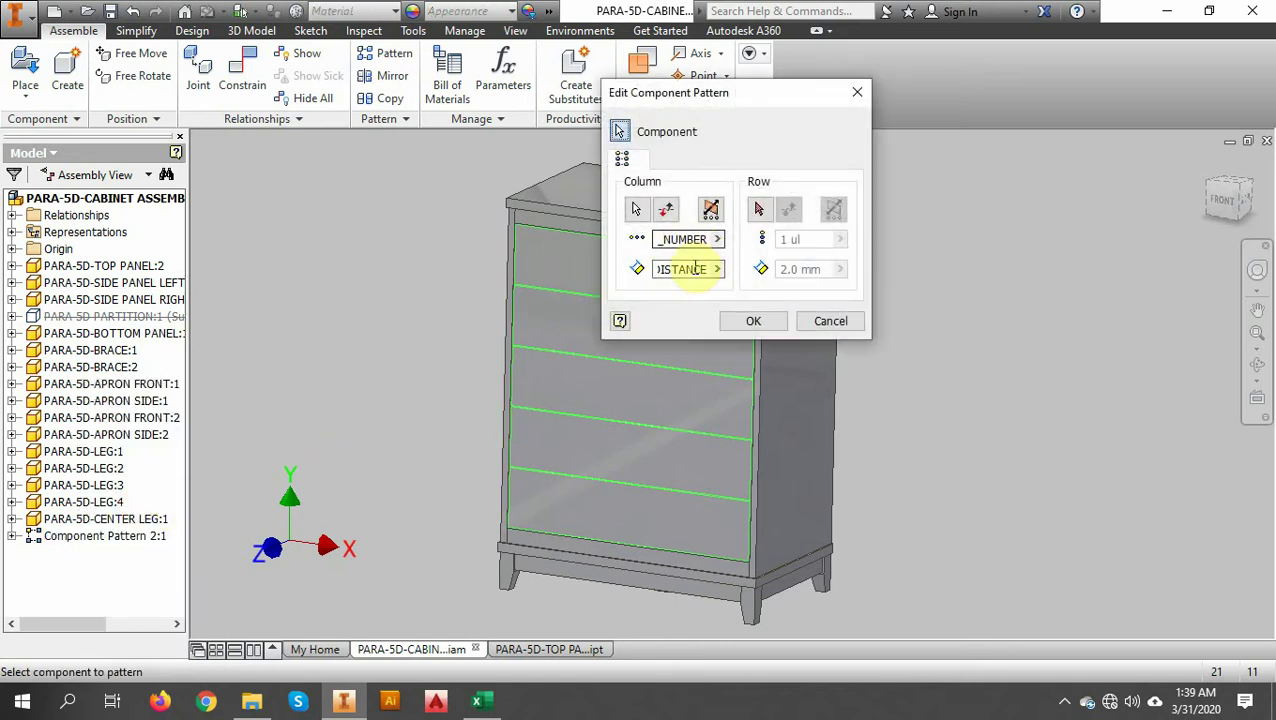
left_click_drag(675, 270, 710, 240)
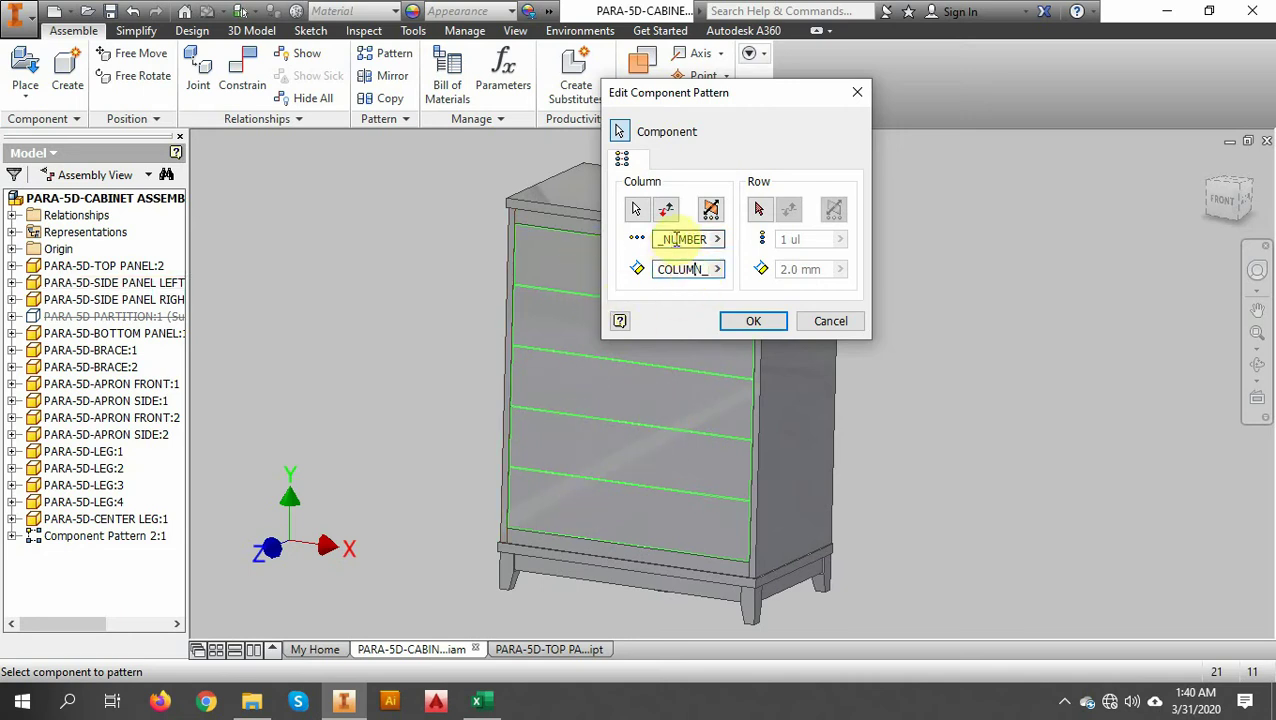
left_click_drag(684, 239, 712, 269)
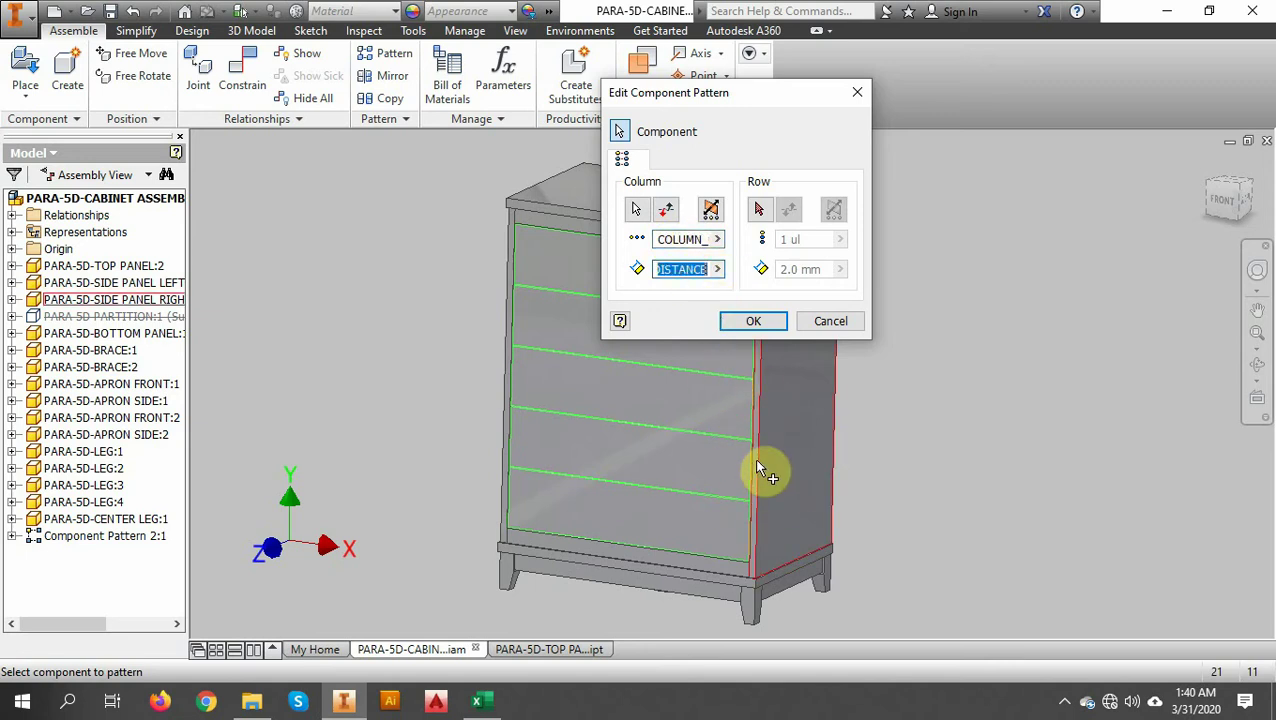
left_click(830, 321)
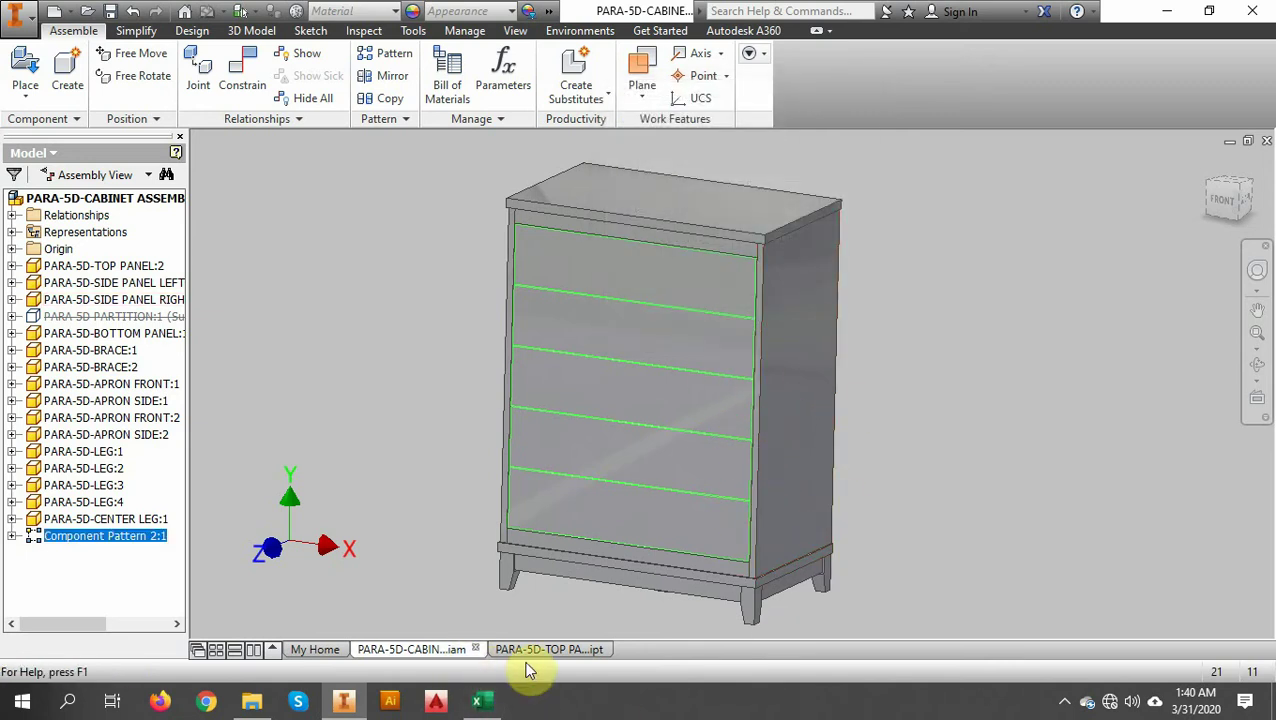
Step: Set DRAWER_ROWS in B8 of the parameter sheet to 3
left_click(485, 702)
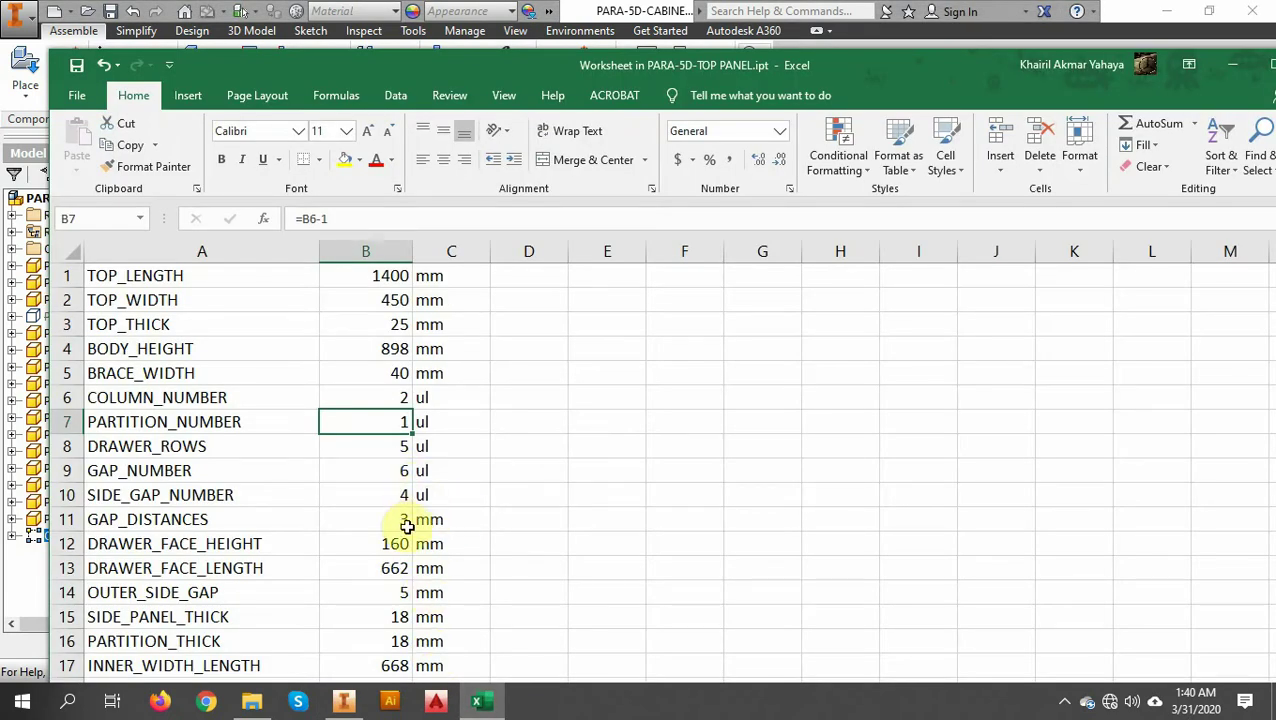
left_click(378, 540)
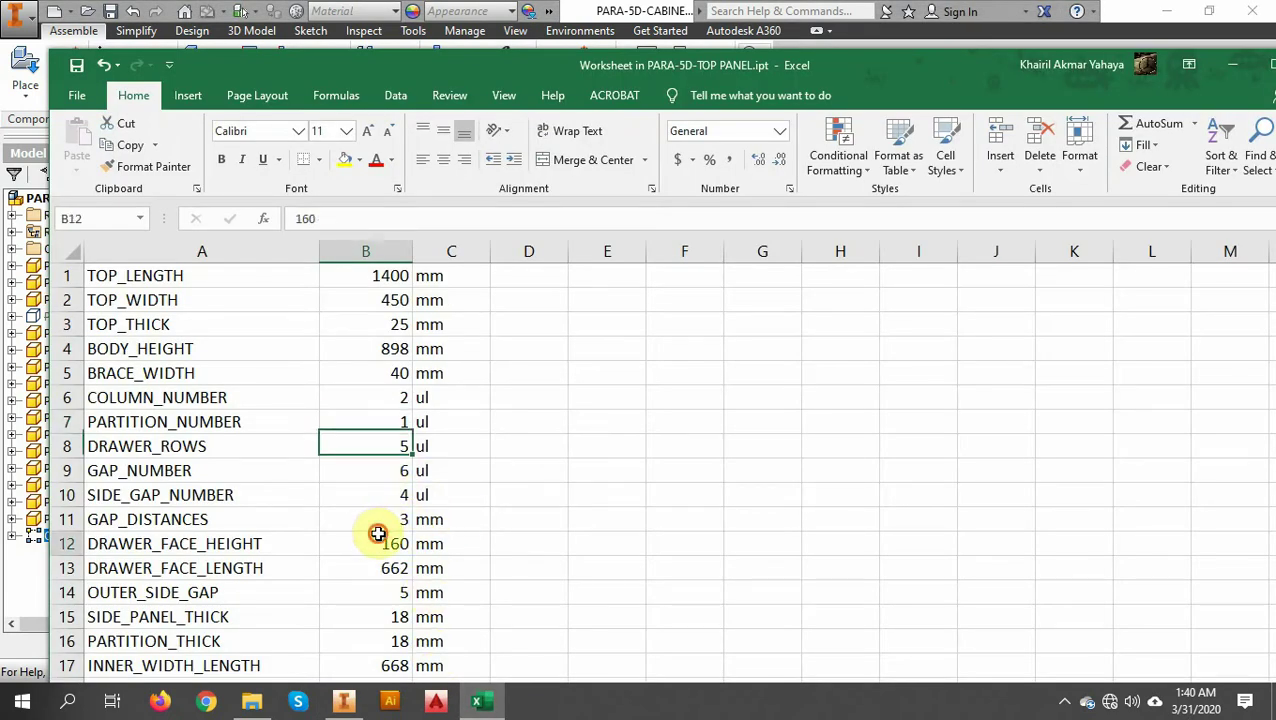
left_click(378, 450)
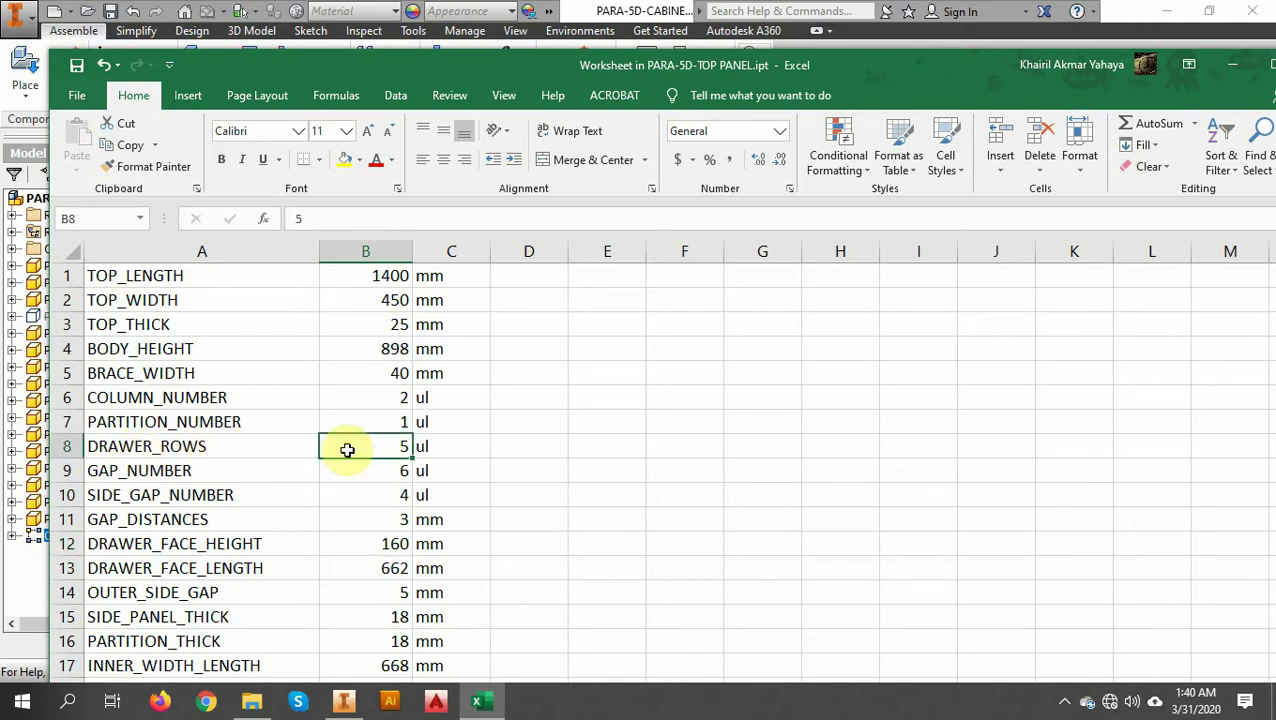
type("3")
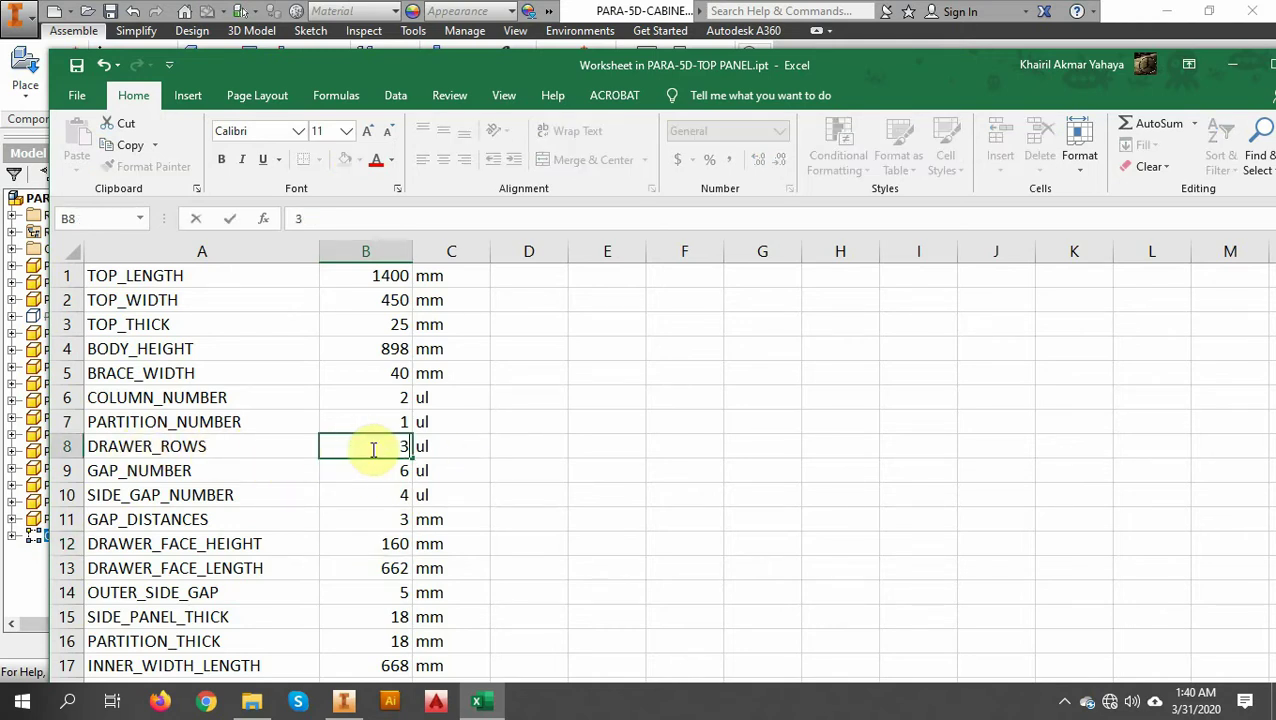
key("Return")
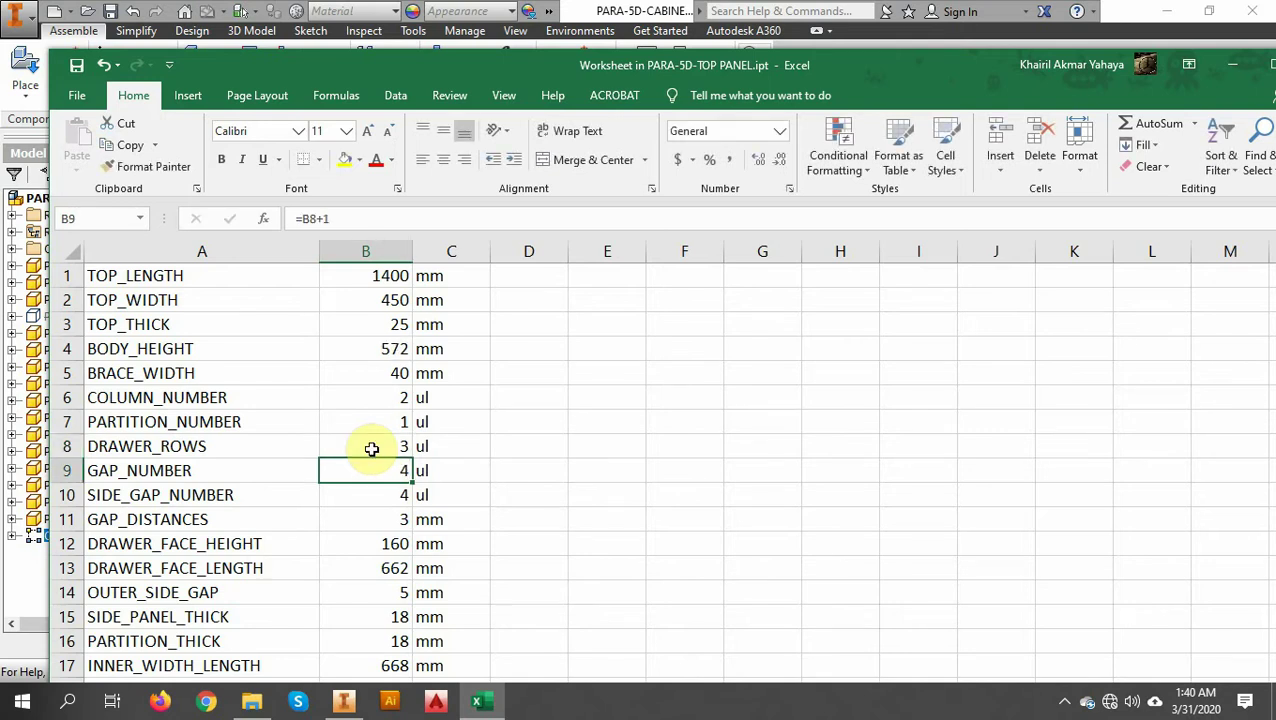
Step: Review the DRAWER_FACE_LENGTH (B13) and INNER_WIDTH_LENGTH (B17) formulas
left_click(381, 520)
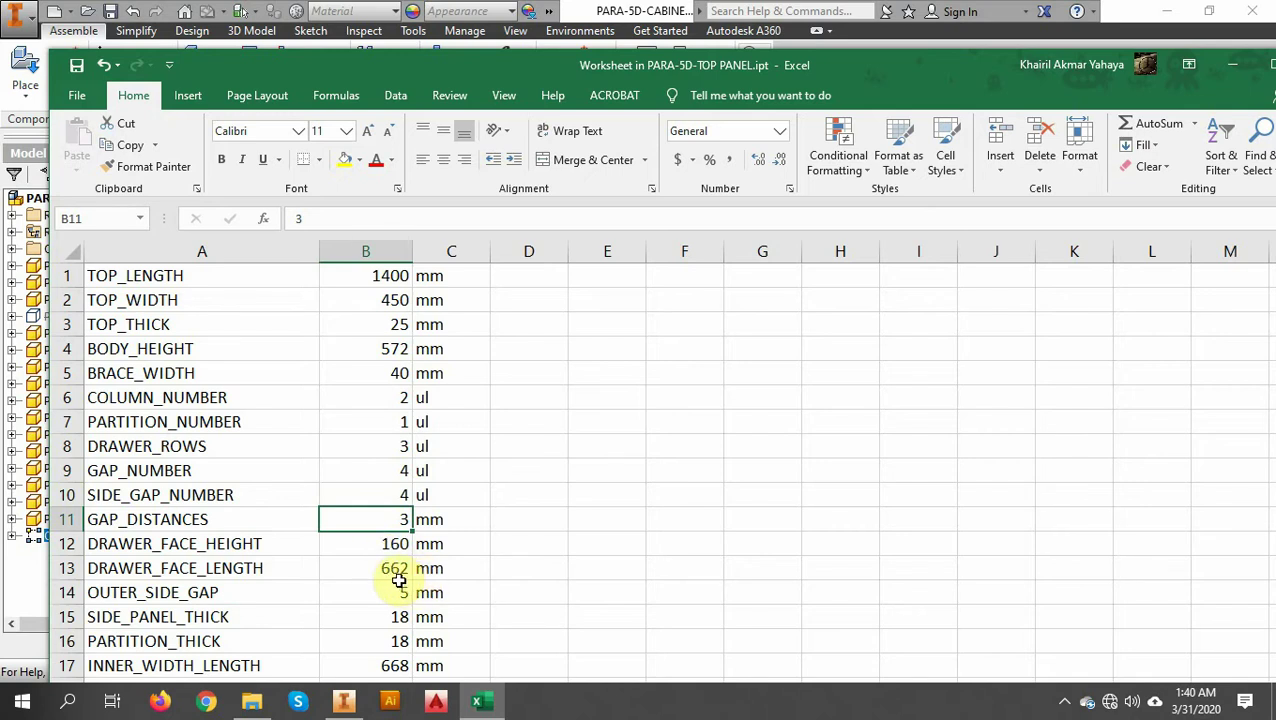
left_click(392, 570)
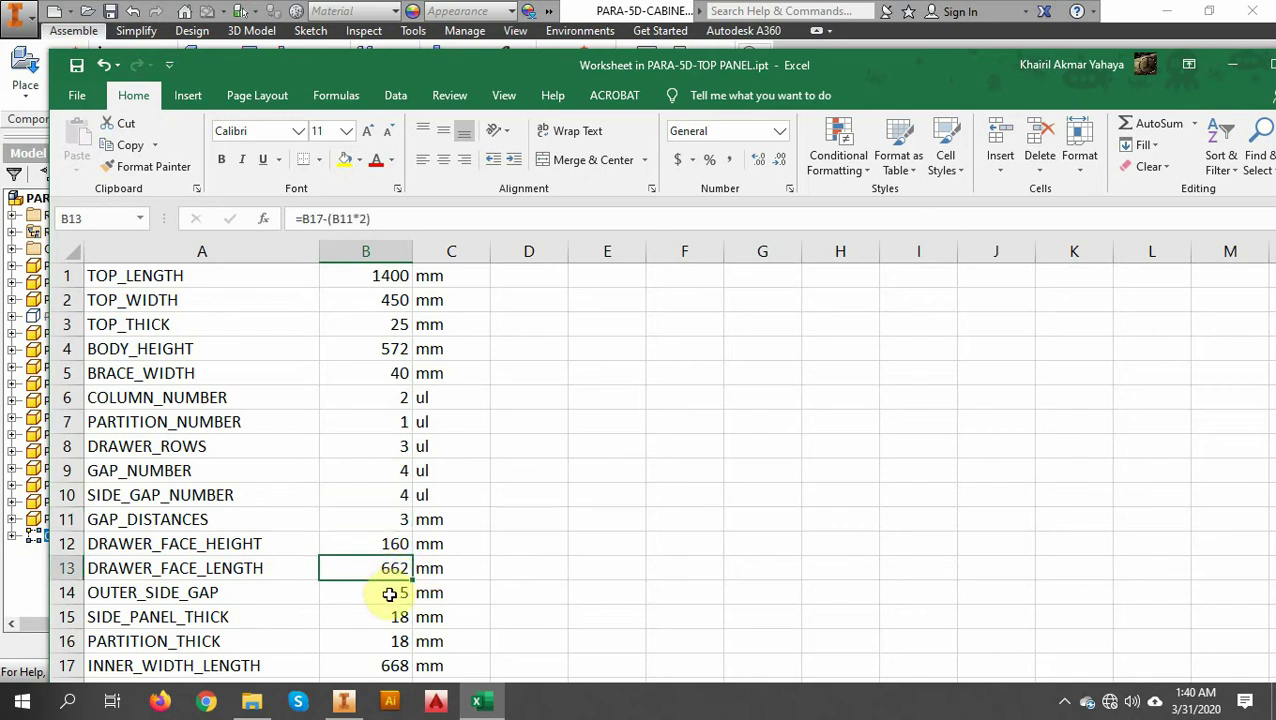
left_click(382, 594)
left_click(391, 619)
scroll(387, 612, "down", 1)
left_click(378, 594)
left_click(388, 493)
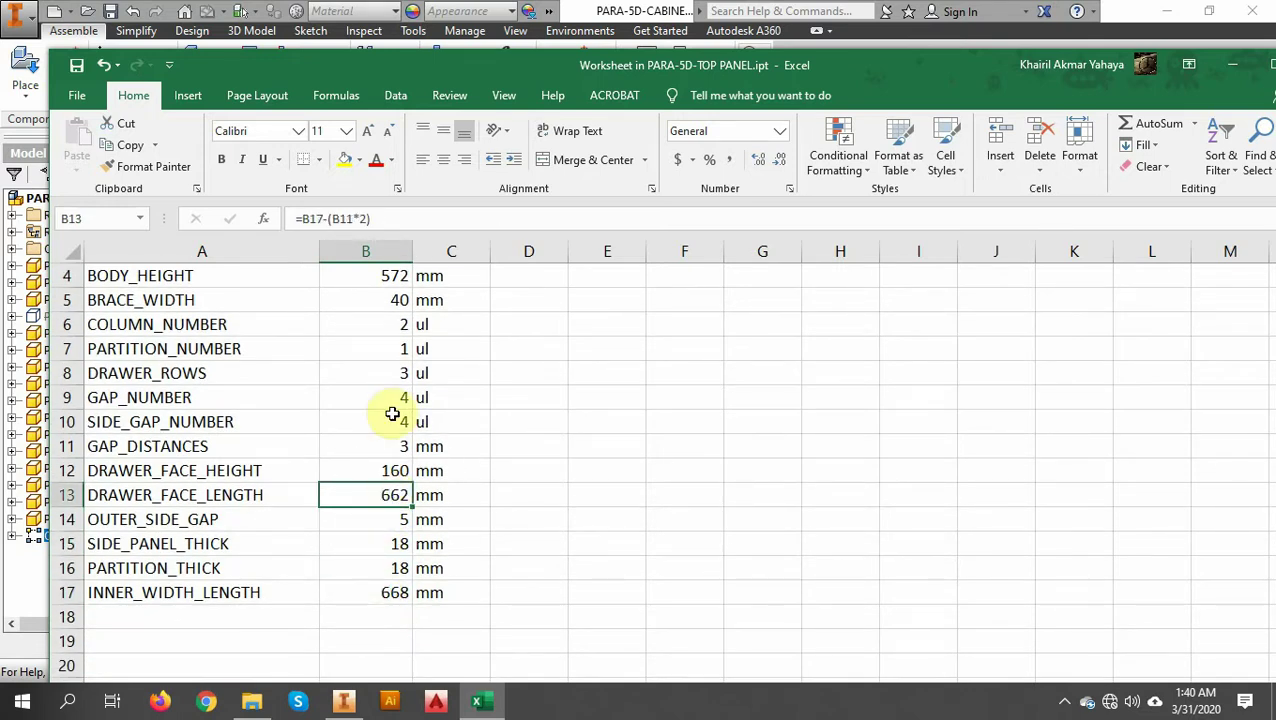
left_click(383, 591)
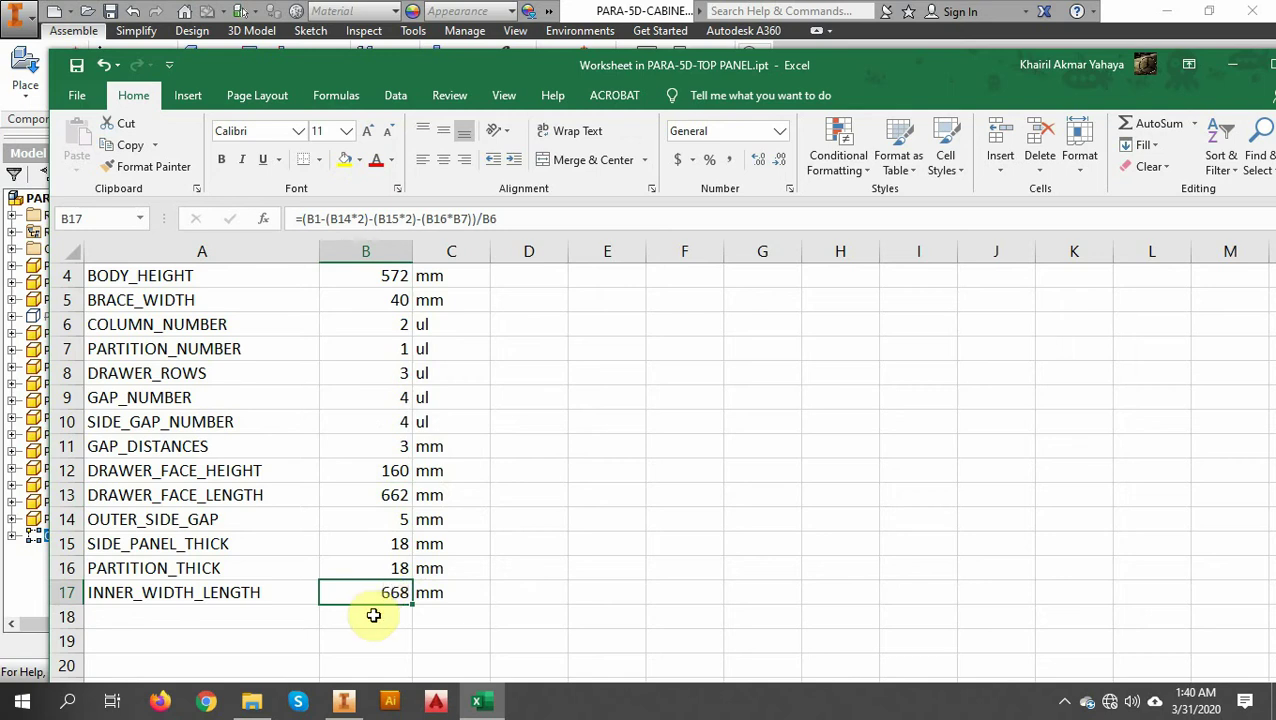
left_click(387, 495)
left_click(379, 591)
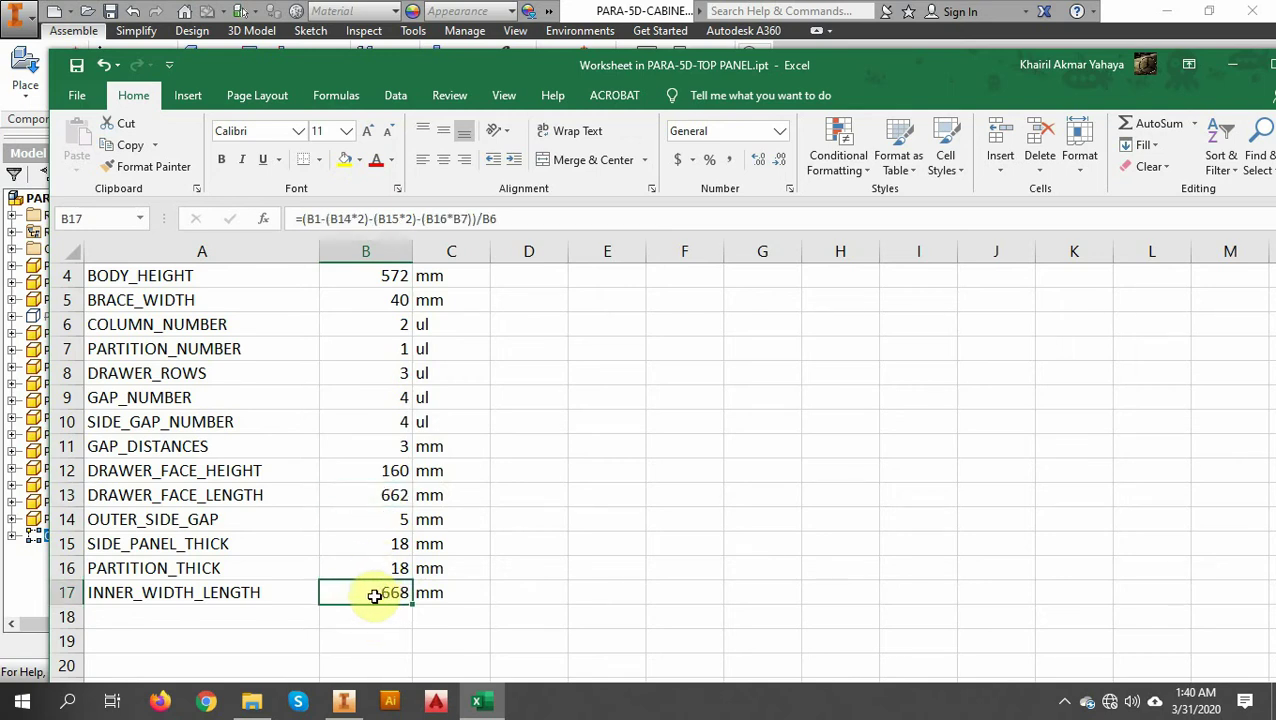
scroll(380, 597, "up", 1)
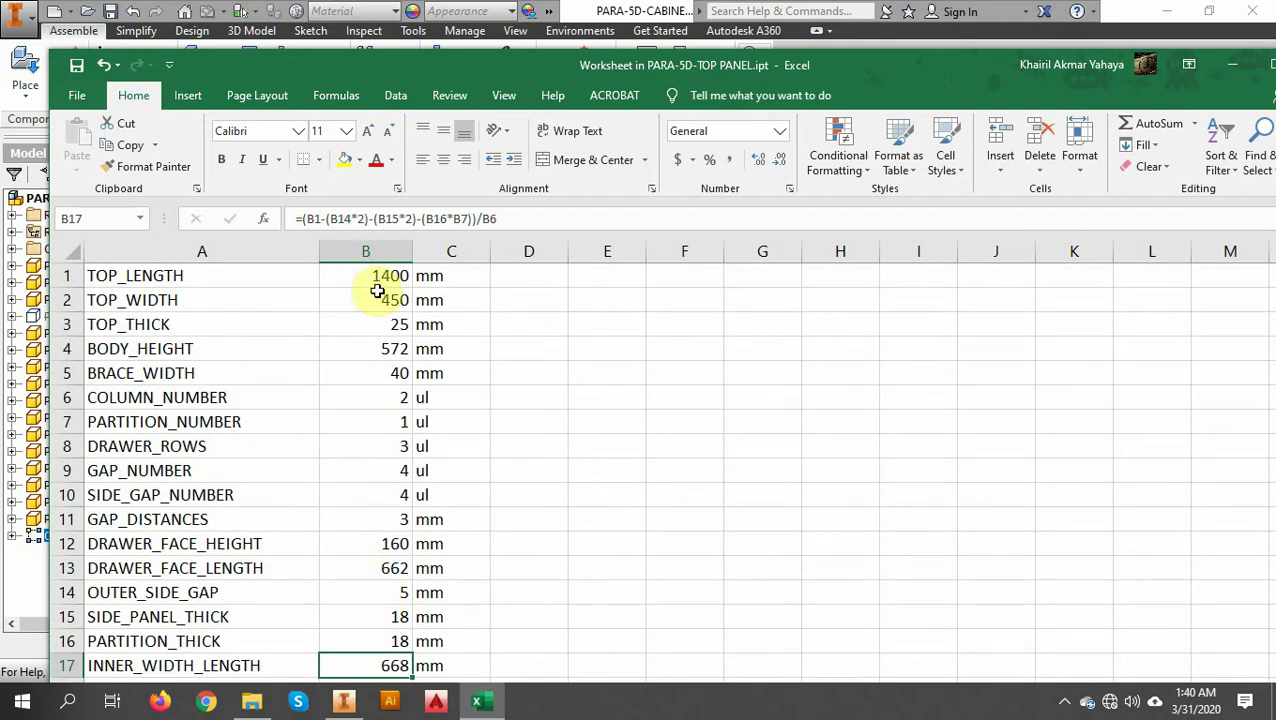
Step: Confirm TOP_LENGTH 1400 and COLUMN_NUMBER 2, then save the worksheet and shift its window left
left_click(379, 281)
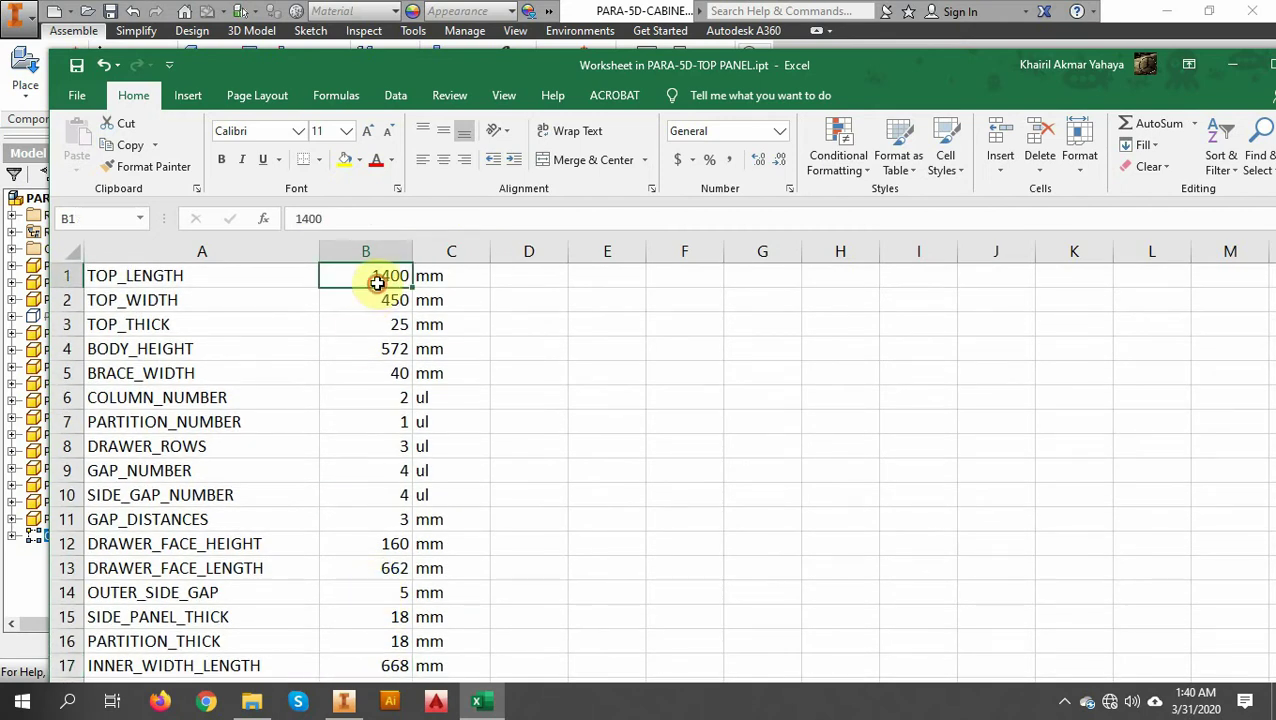
left_click(400, 401)
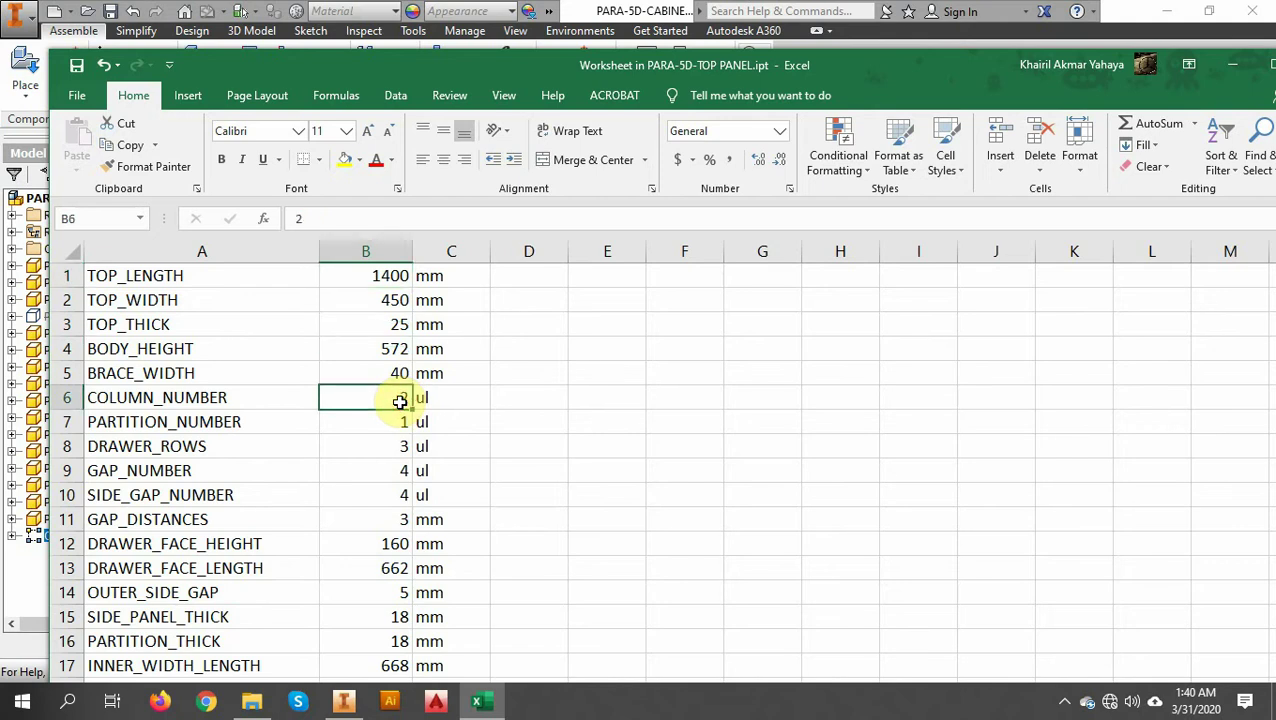
scroll(460, 420, "down", 4)
scroll(427, 407, "up", 4)
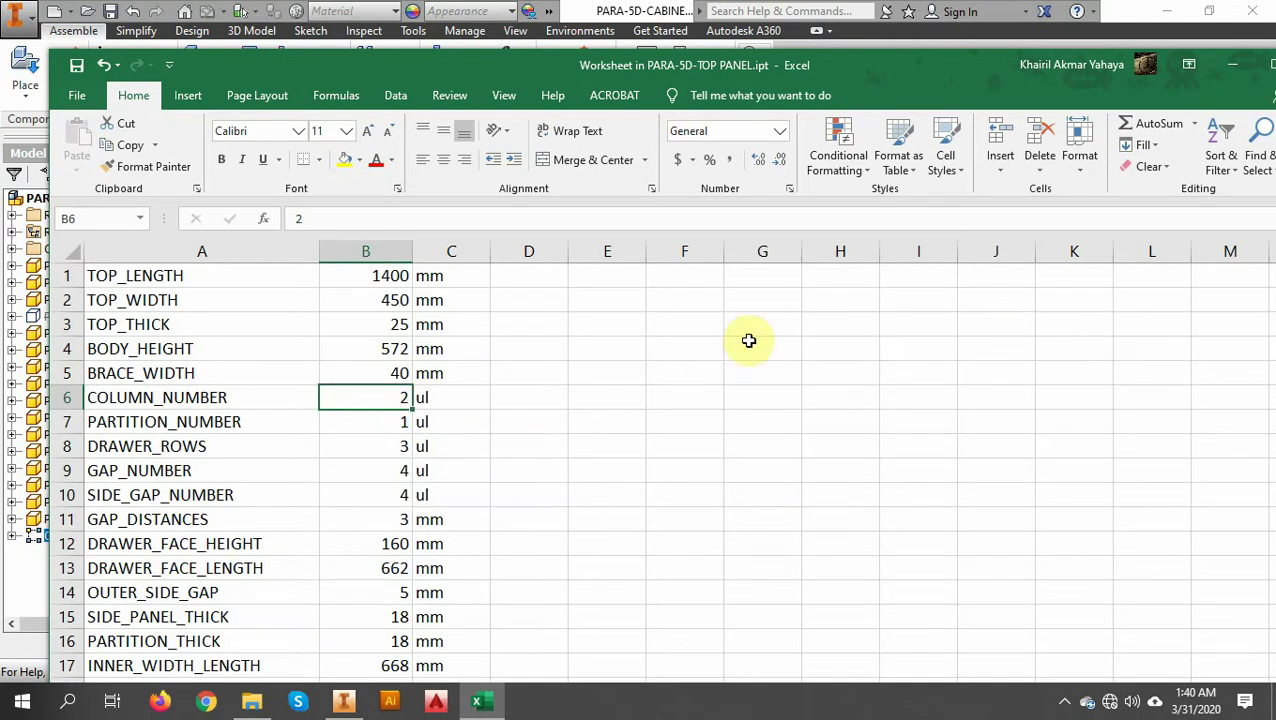
left_click(77, 66)
left_click_drag(975, 81, 755, 82)
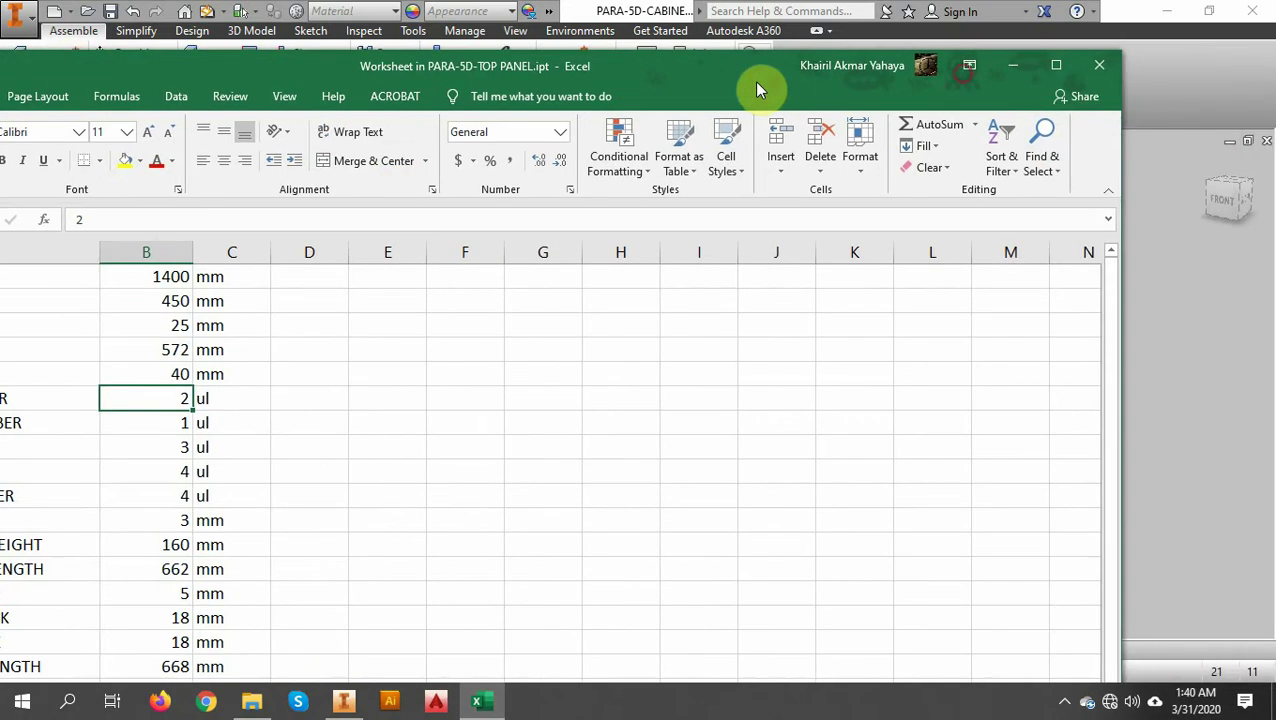
Step: Close the parameter worksheet and the top panel part document
left_click(1100, 66)
left_click(393, 279)
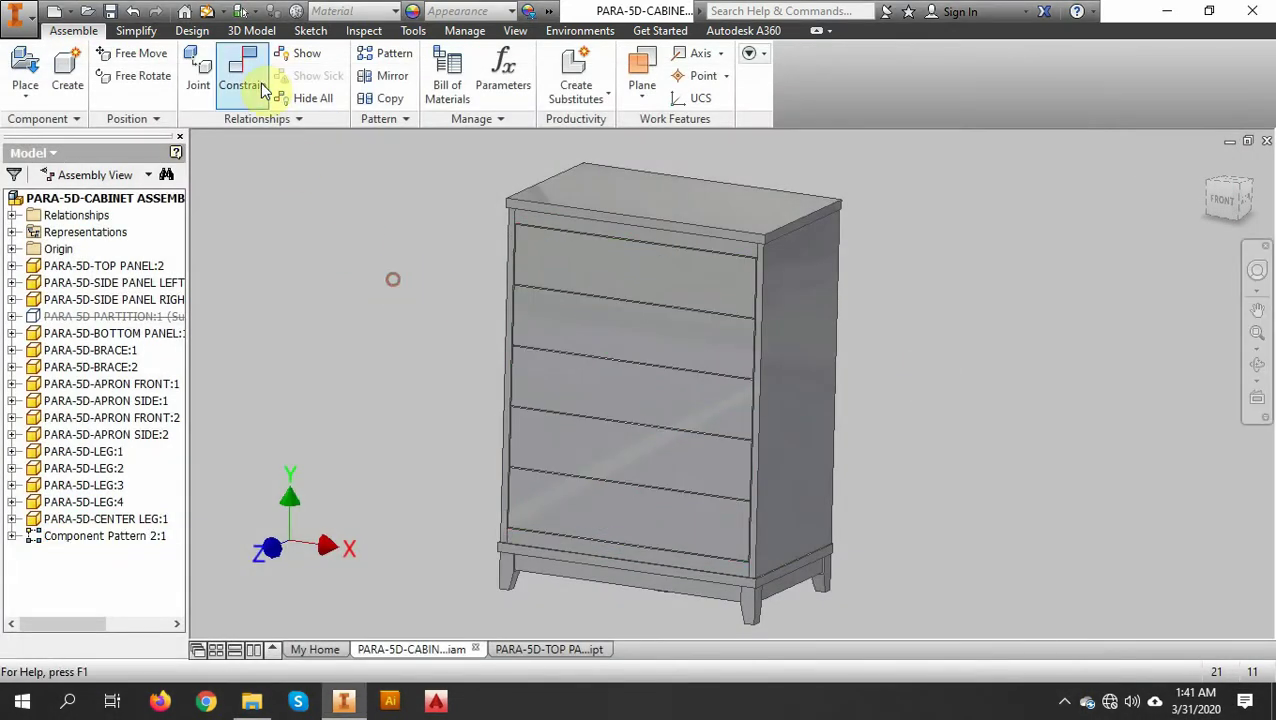
left_click(547, 650)
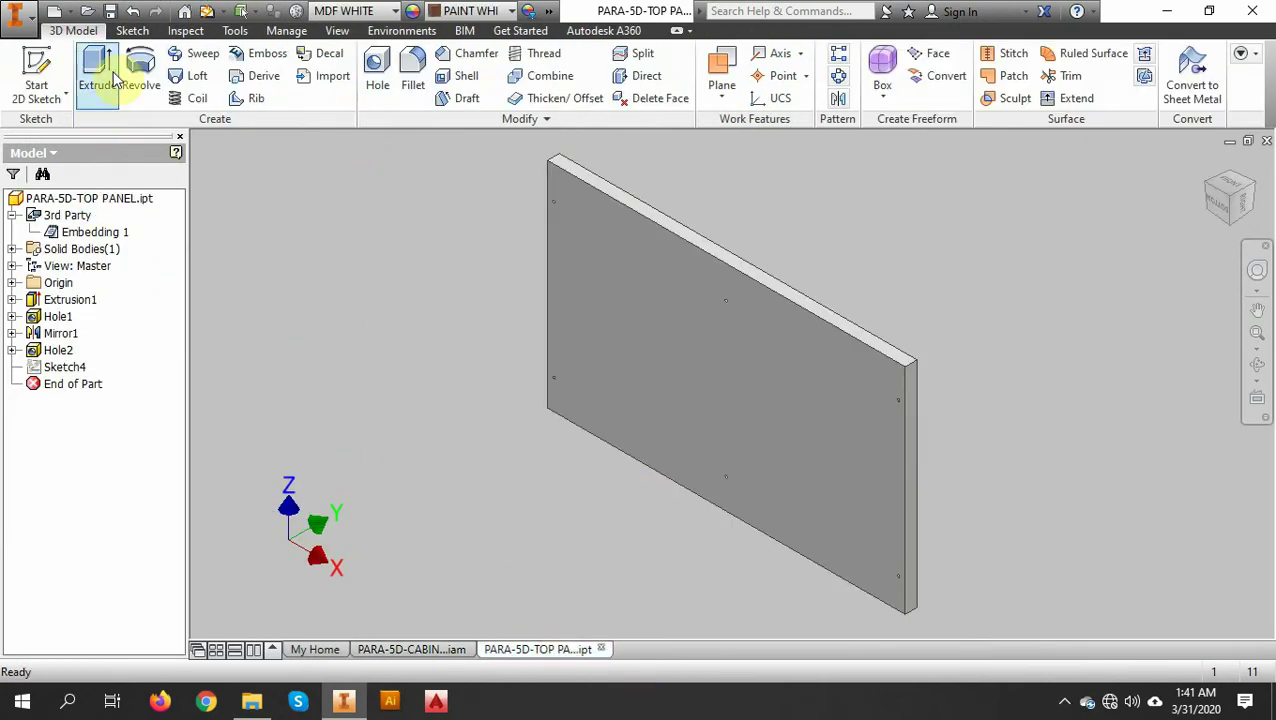
scroll(778, 224, "up", 3)
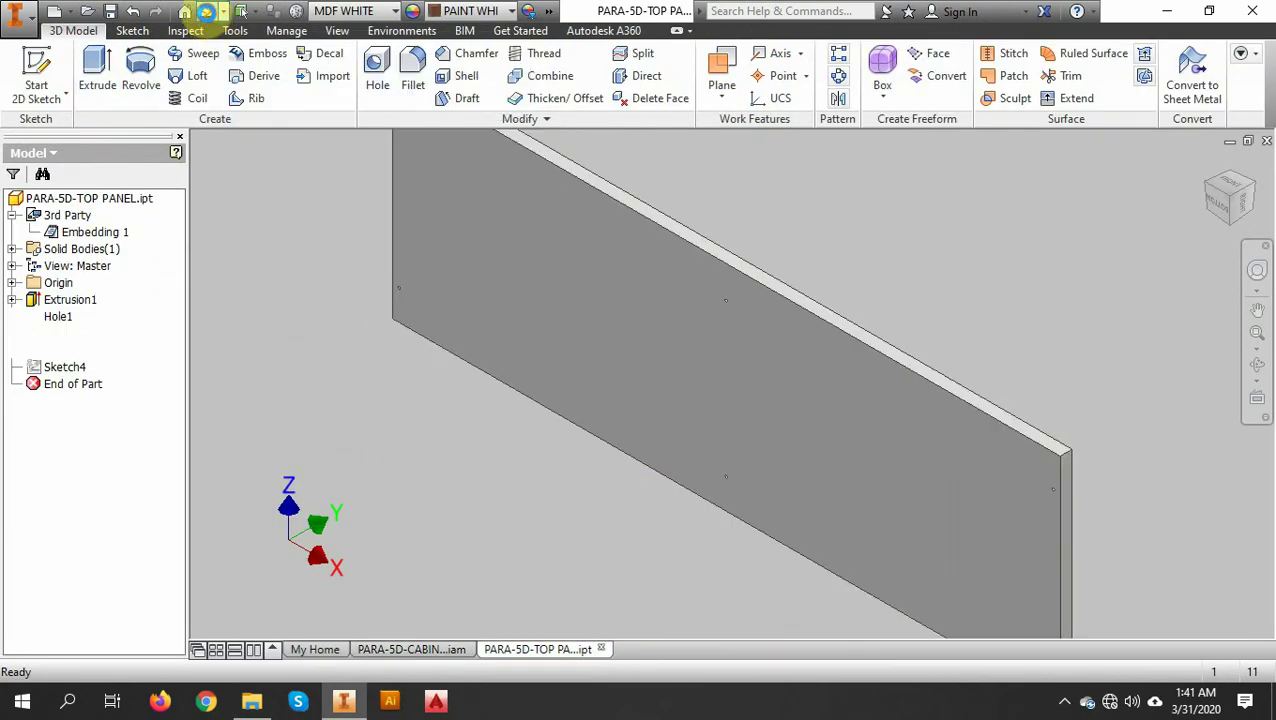
scroll(382, 272, "down", 3)
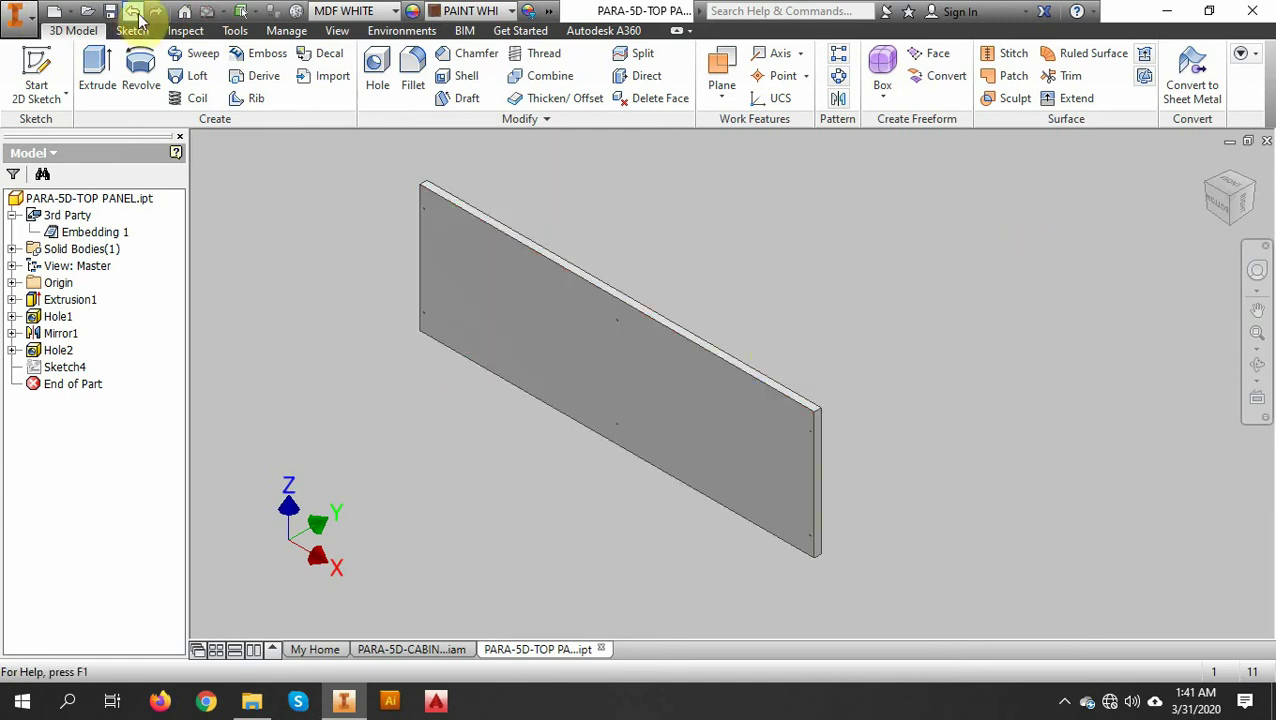
left_click(1266, 141)
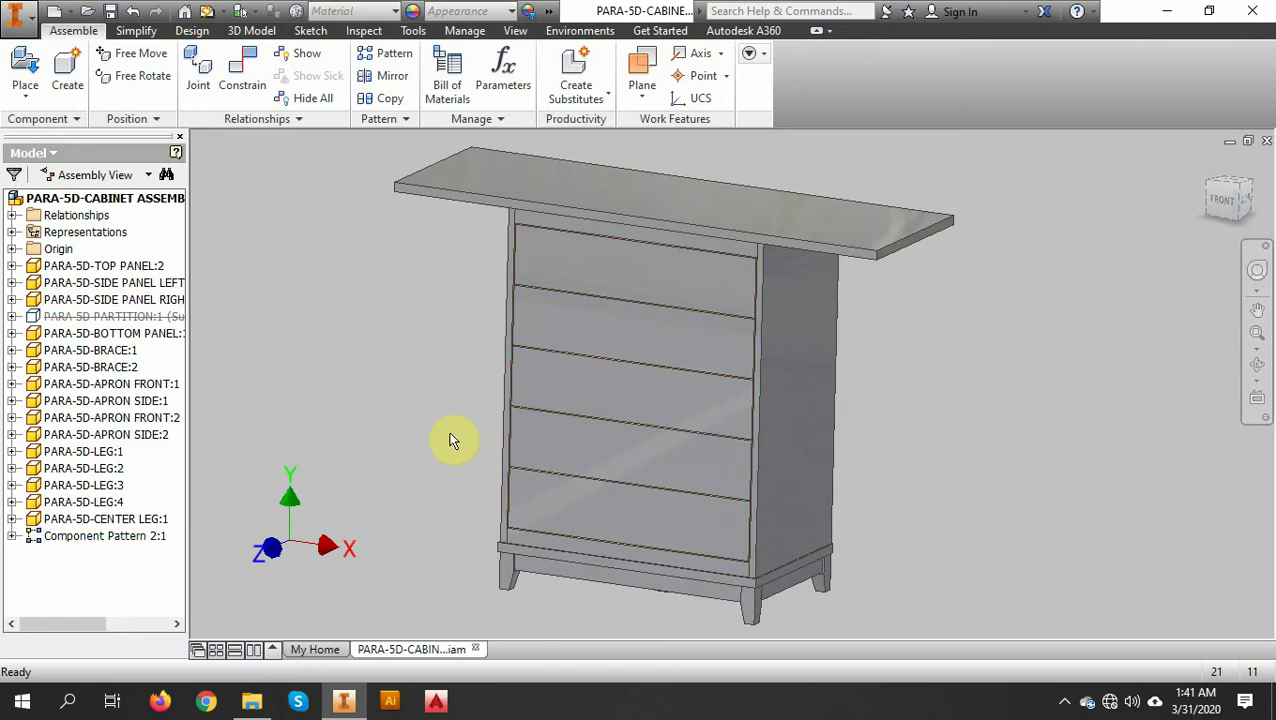
Step: Update the assembly and orbit to inspect the two-column, three-row dresser
left_click(206, 12)
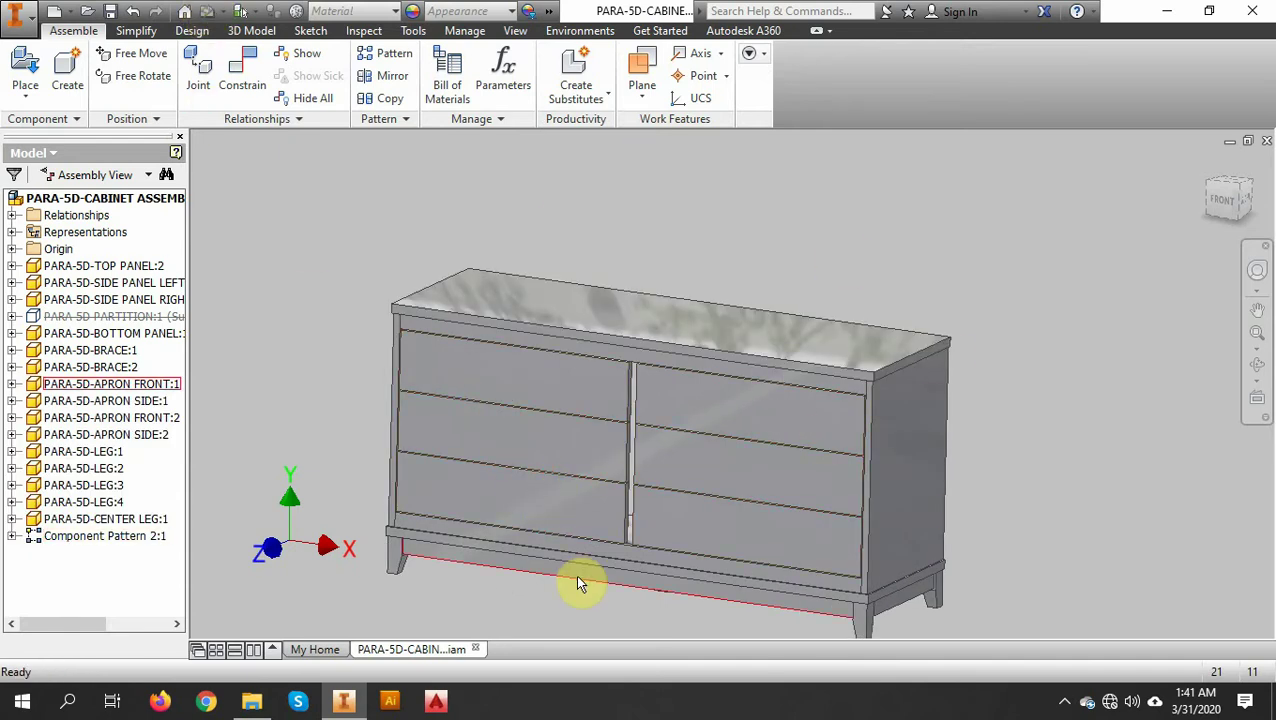
mouse_move(604, 629)
middle_mouse_down("shift")
mouse_move(644, 558)
mouse_move(632, 524)
mouse_move(876, 415)
mouse_move(983, 325)
mouse_move(971, 370)
mouse_move(891, 384)
middle_mouse_up("shift")
middle_click_drag(736, 466, 813, 618, "shift")
Step: Unsuppress PARA-5D-PARTITION:1 and orbit to confirm it reappears between the columns
left_click(85, 316)
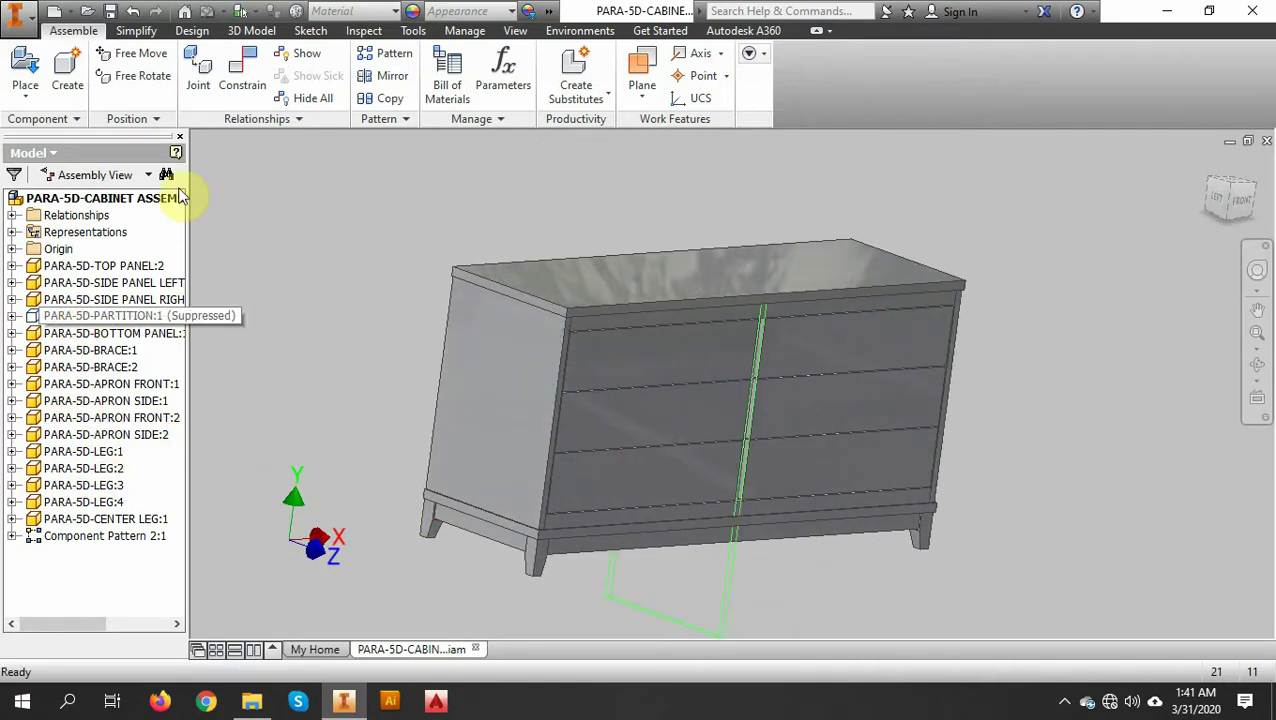
left_click_drag(187, 172, 216, 166)
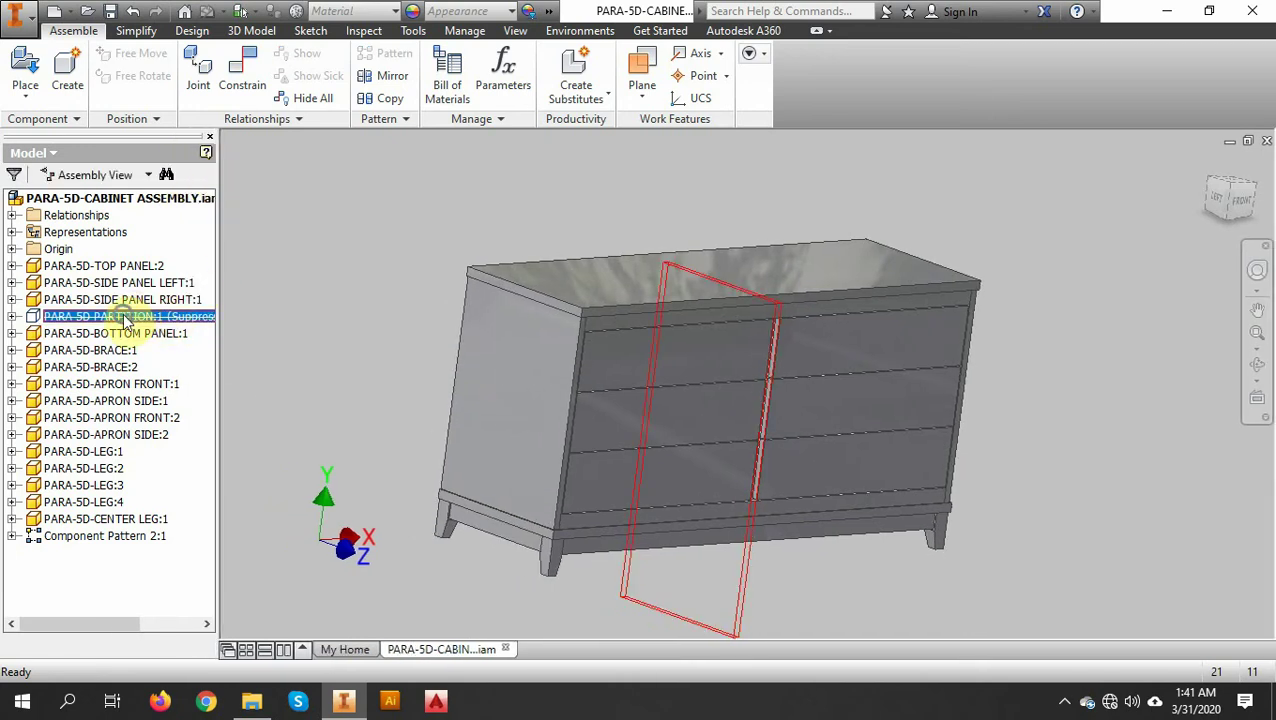
right_click(155, 318)
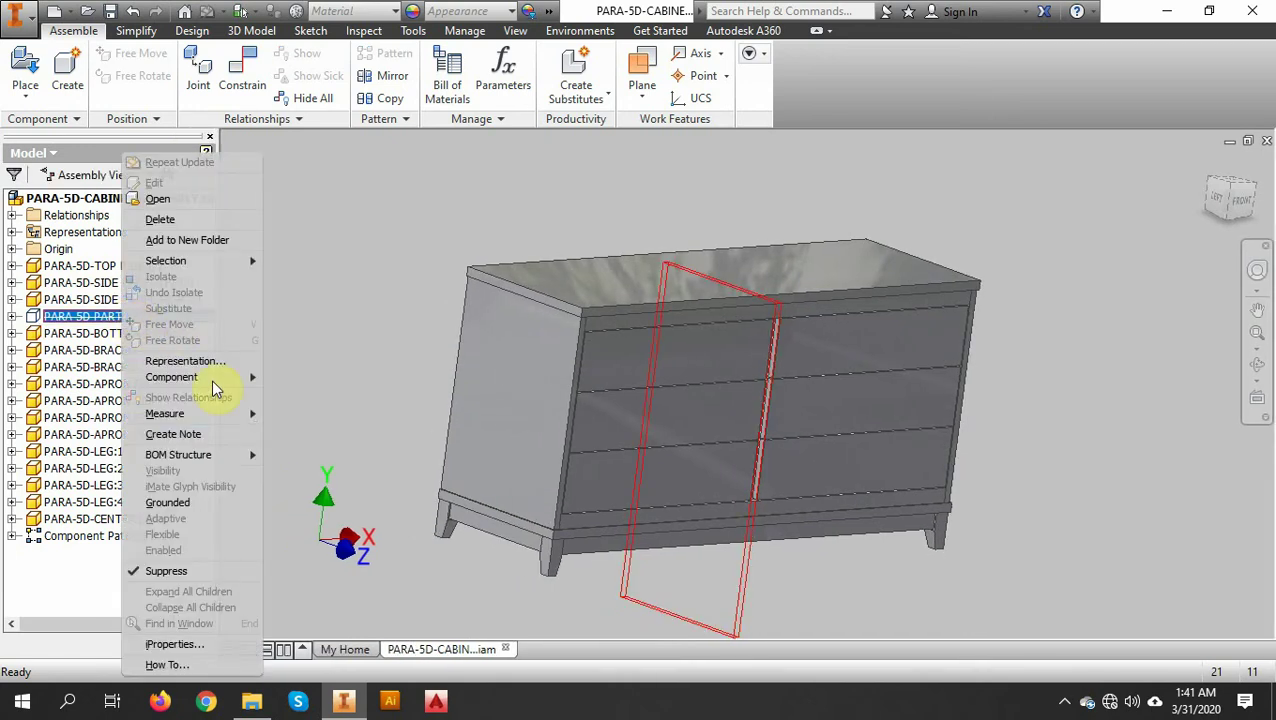
left_click(146, 574)
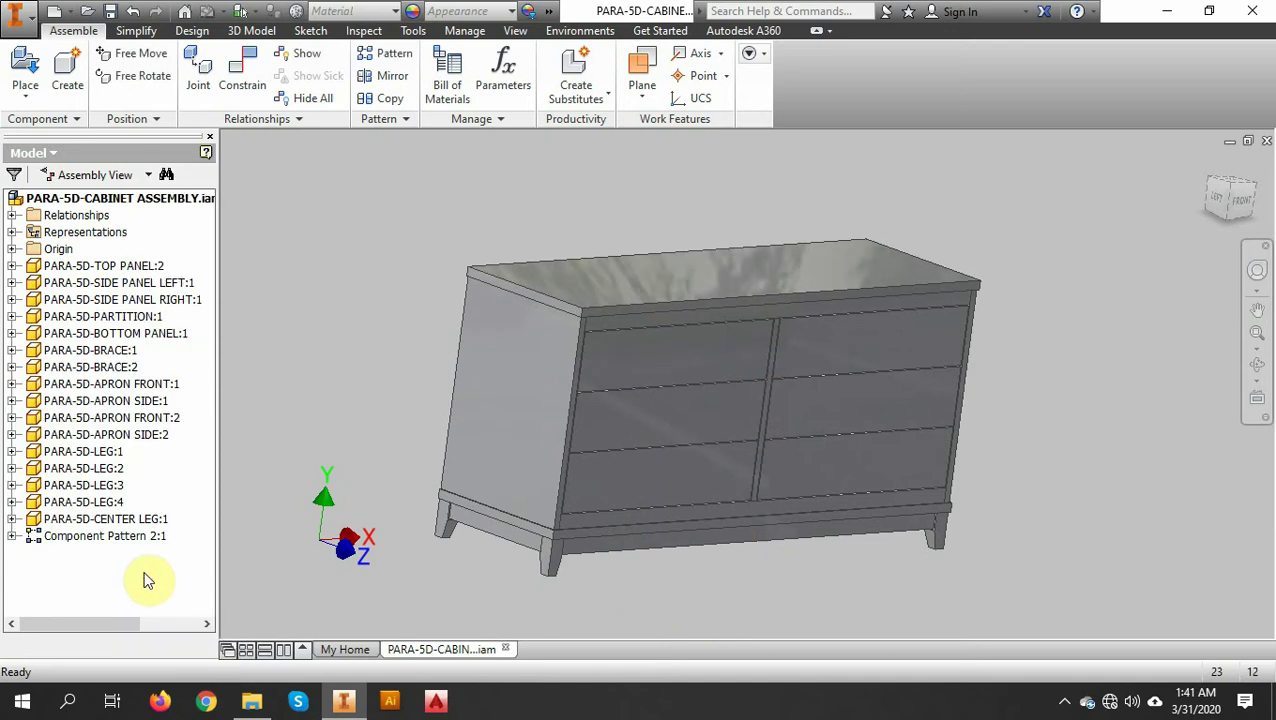
middle_click_drag(698, 433, 351, 335, "shift")
Step: Save the assembly with all changed parts and close it
left_click(110, 11)
left_click(738, 283)
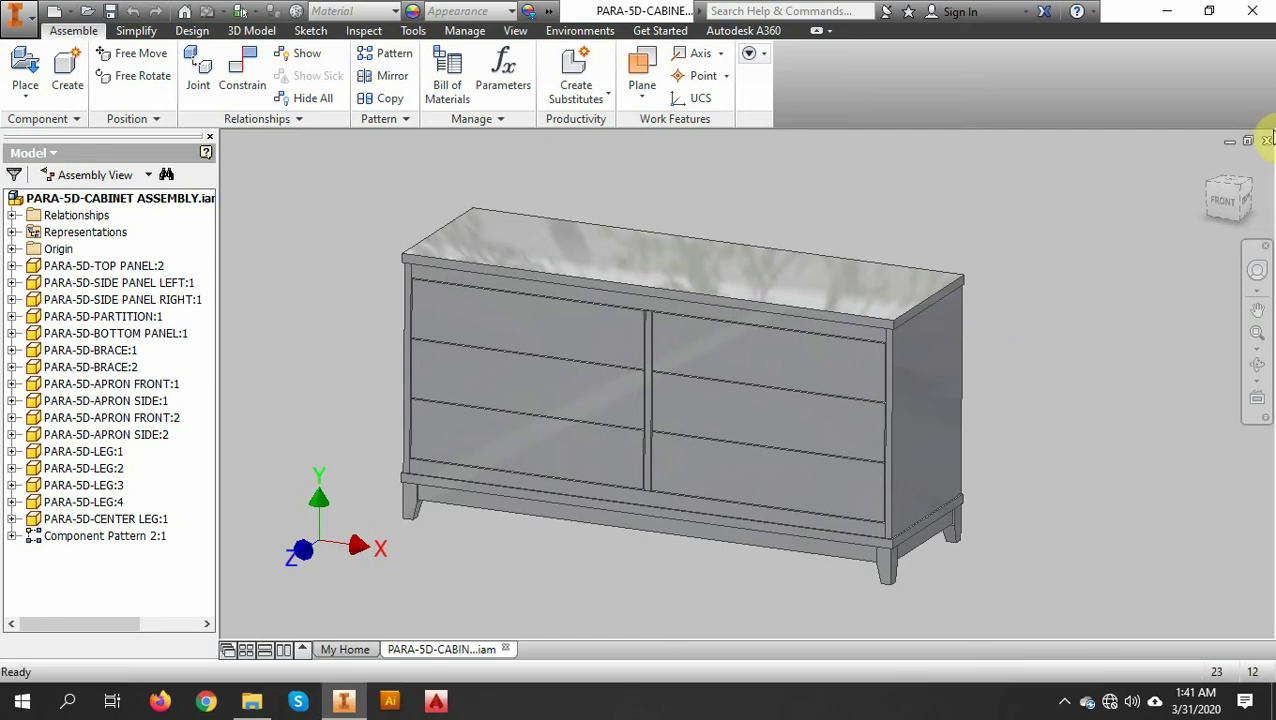
left_click(1266, 141)
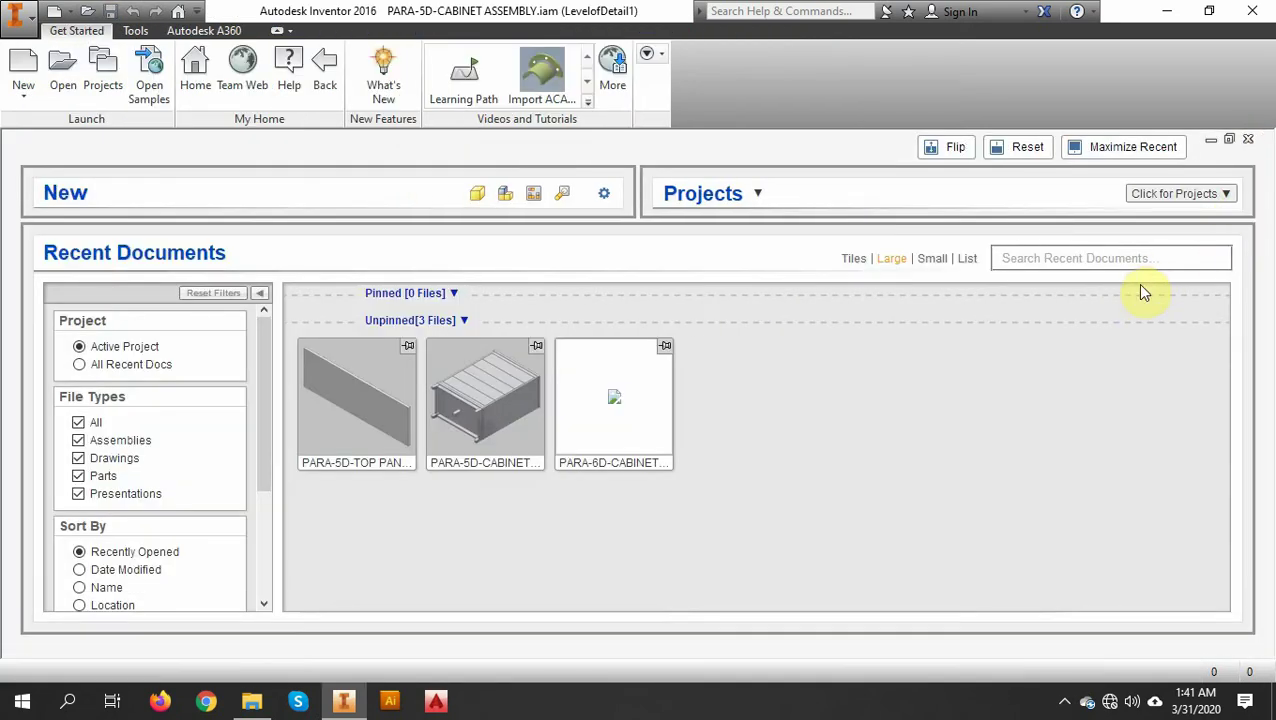
Step: Exit Inventor and rename the cabinet assembly file to PARA-6D-CABINET ASSEMBLY.iam
left_click(1255, 10)
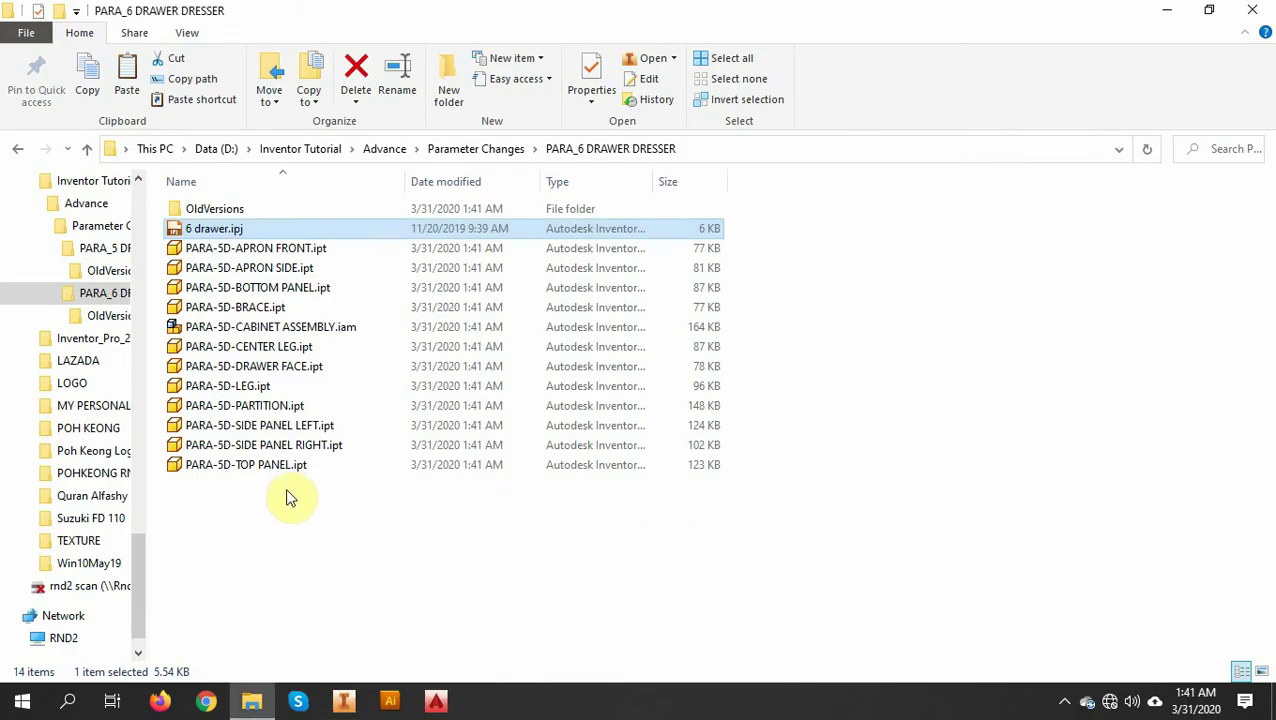
left_click(300, 565)
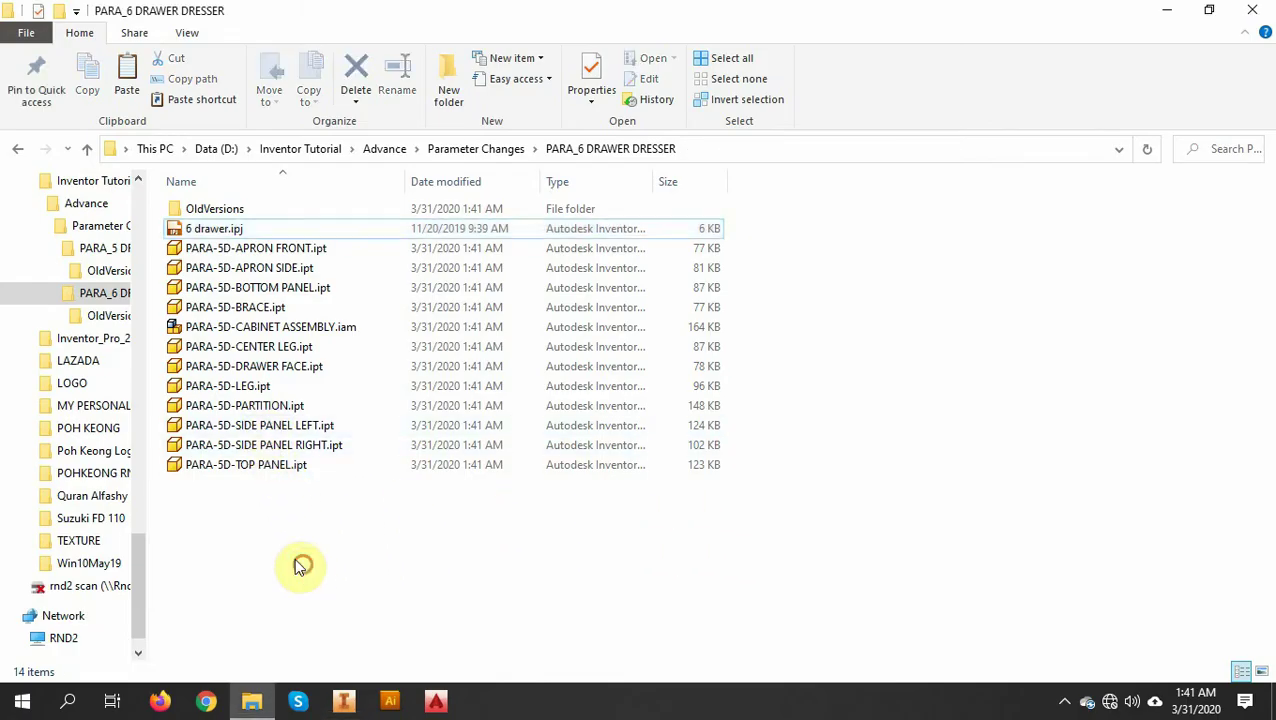
left_click(205, 330)
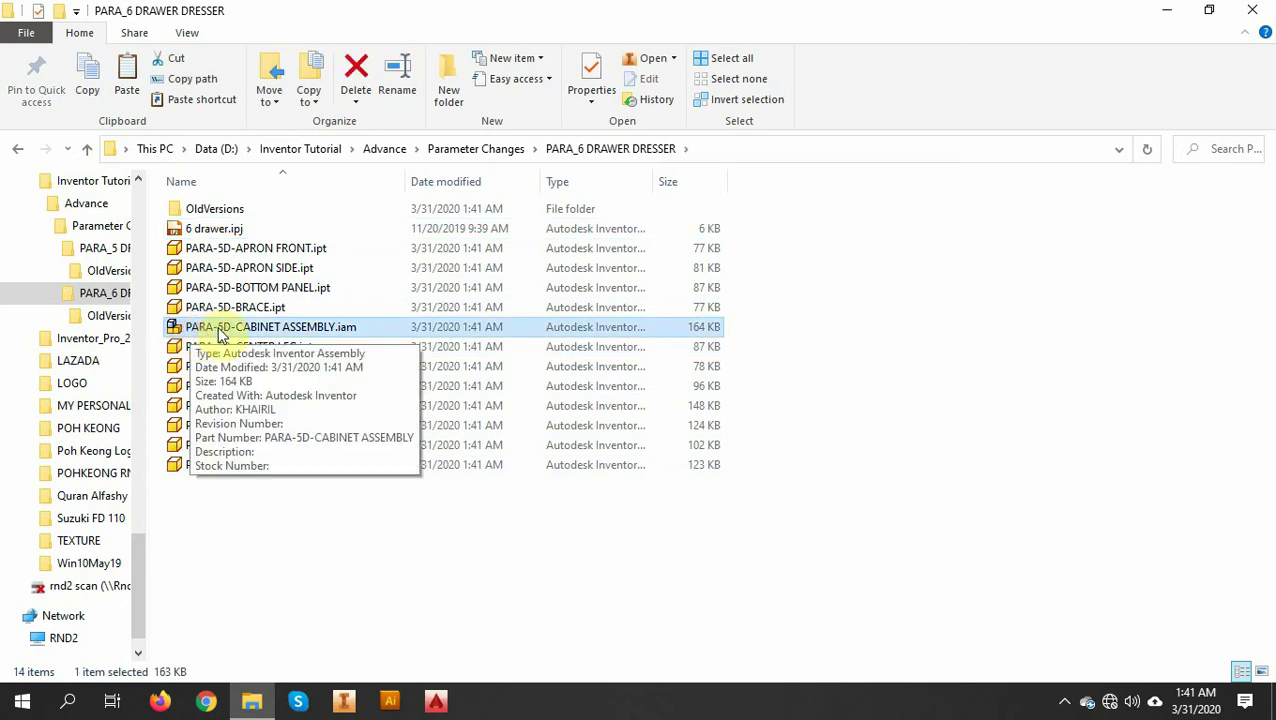
left_click(224, 330)
left_click(225, 327)
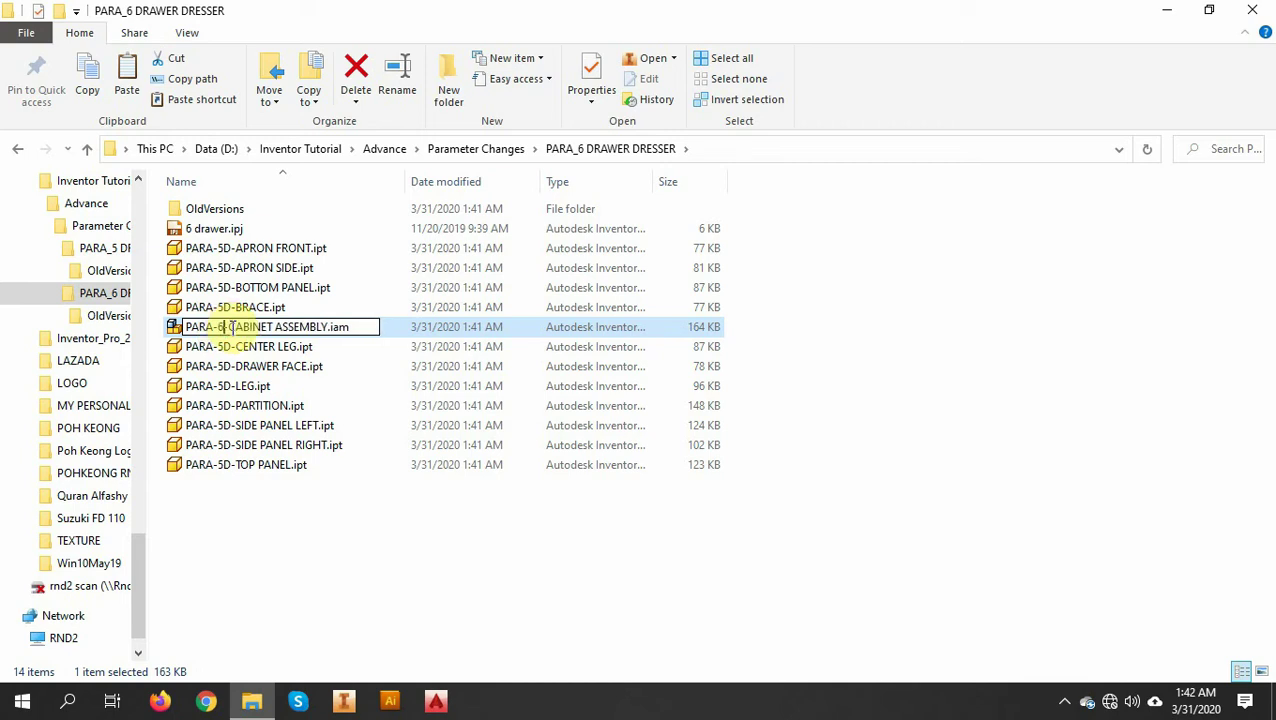
type("D")
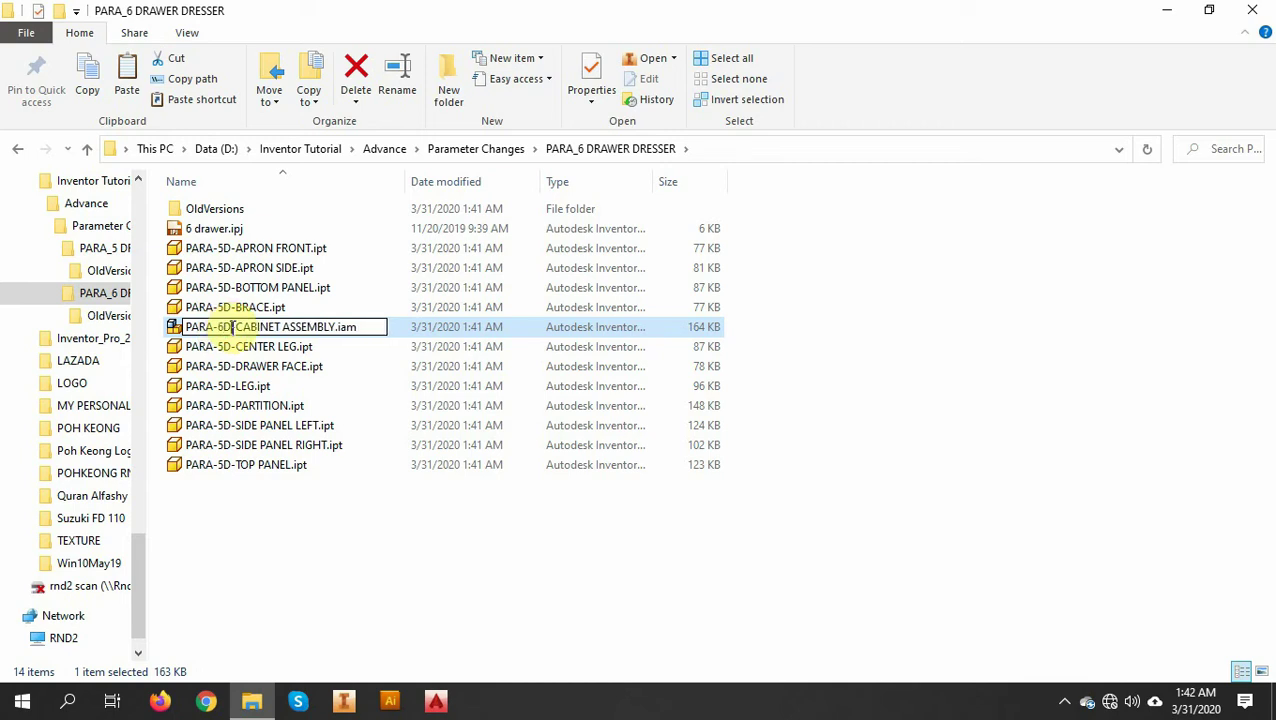
left_click(228, 327)
right_click(226, 327)
left_click(273, 387)
left_click(303, 540)
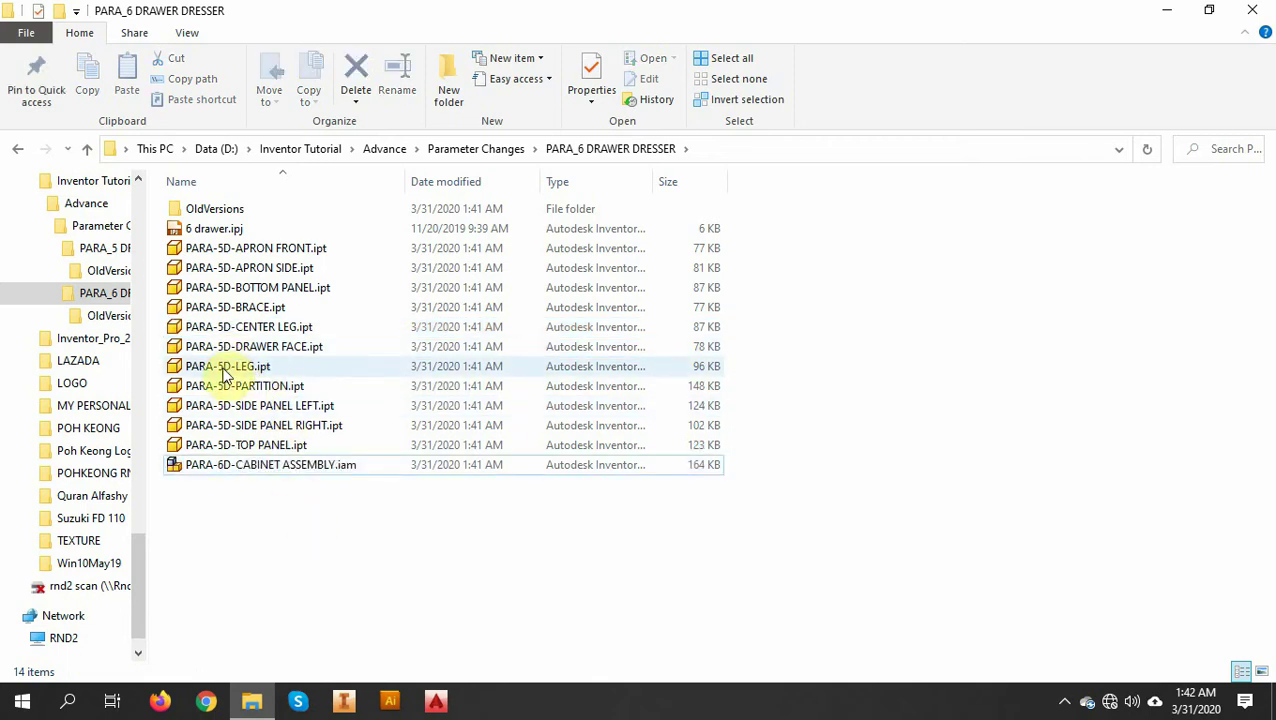
Step: Paste PARA-6D-CABINET ASSEMBLY into the file's iProperties Part Number and apply
right_click(230, 468)
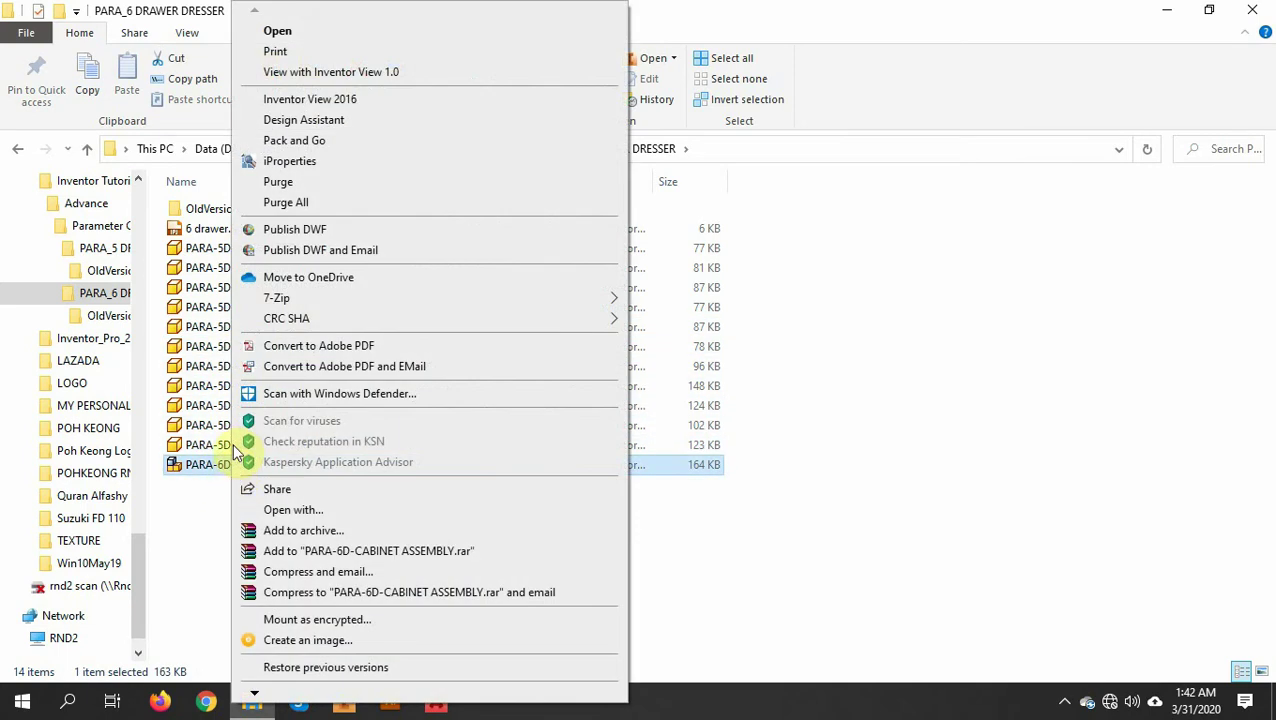
left_click(293, 163)
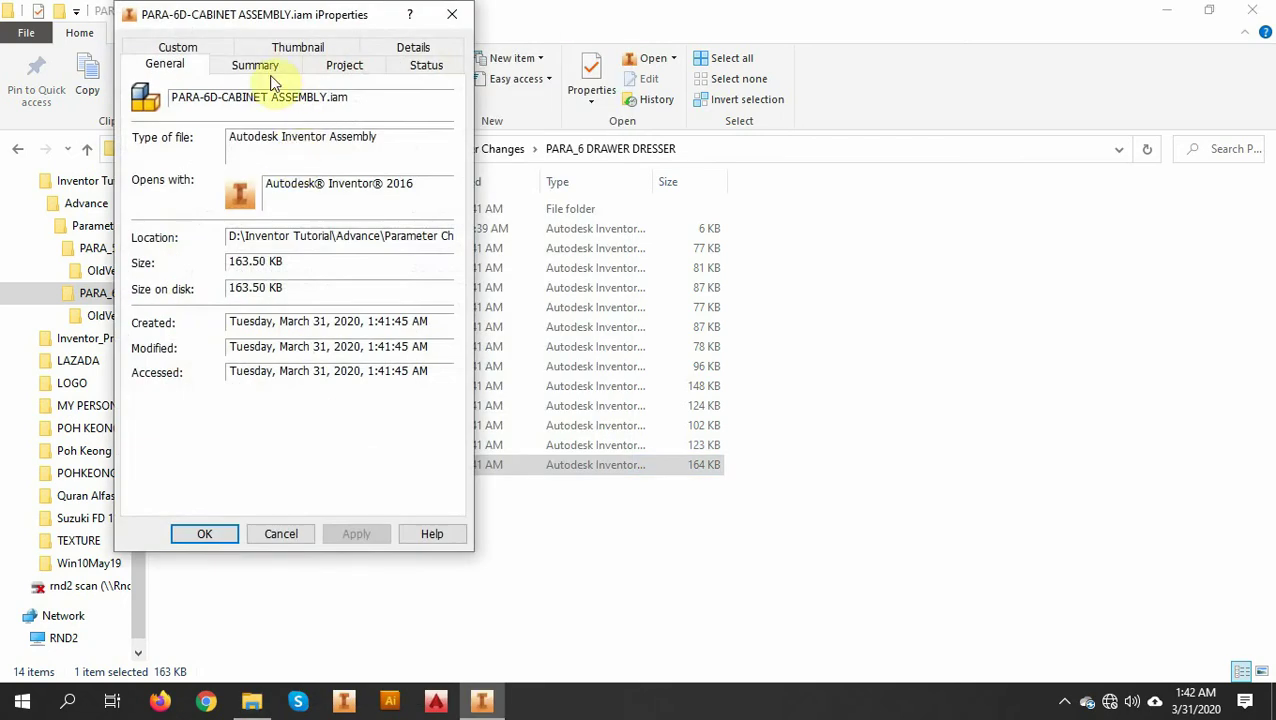
left_click(336, 64)
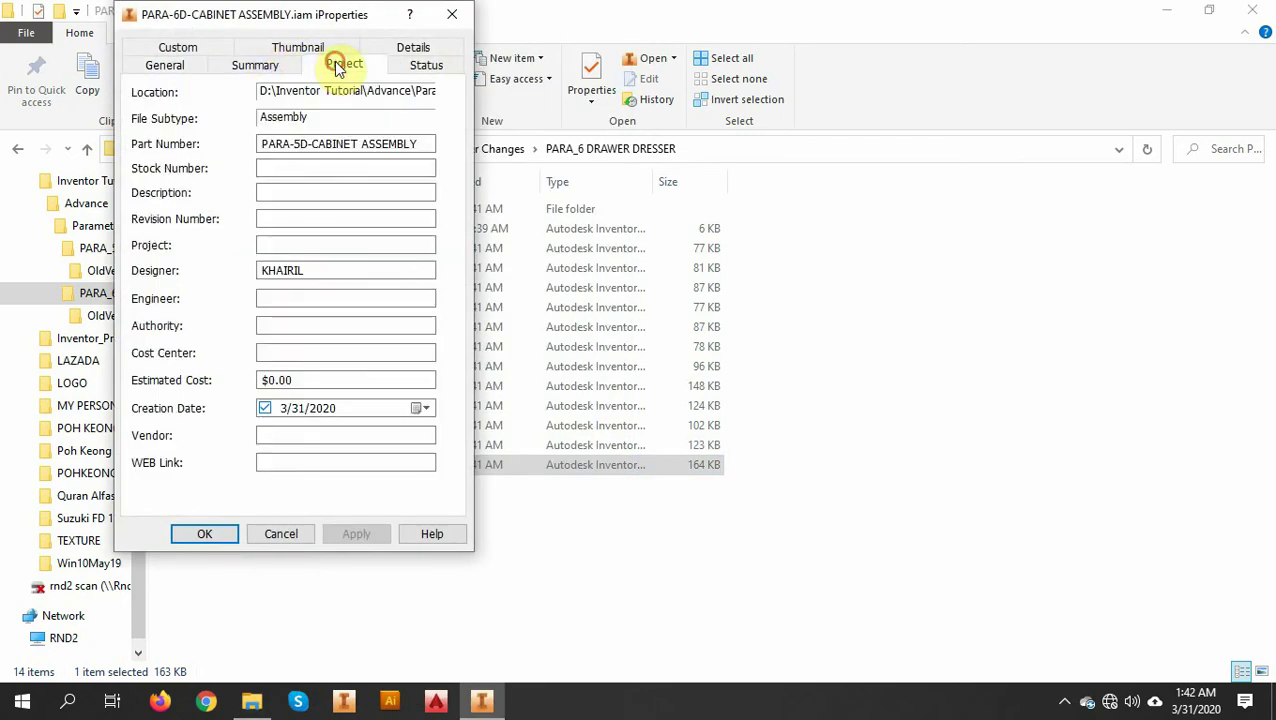
left_click(301, 143)
right_click(301, 143)
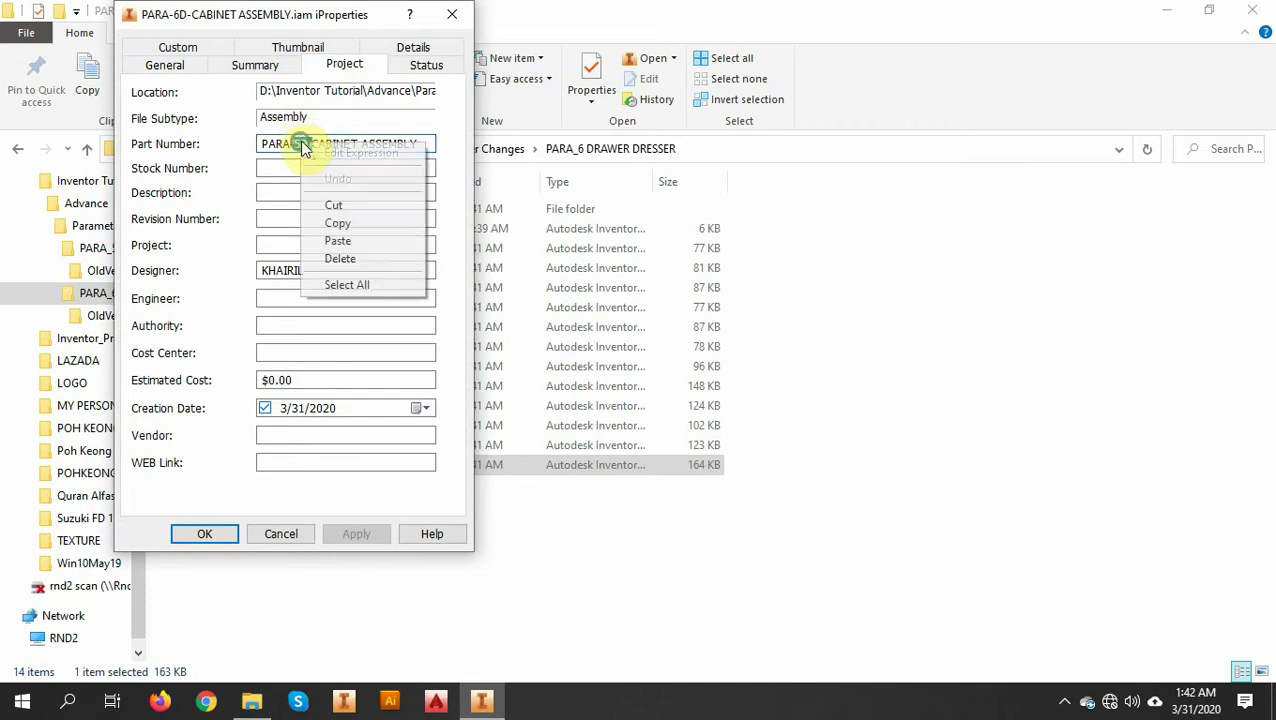
left_click(343, 241)
left_click(359, 532)
left_click(206, 535)
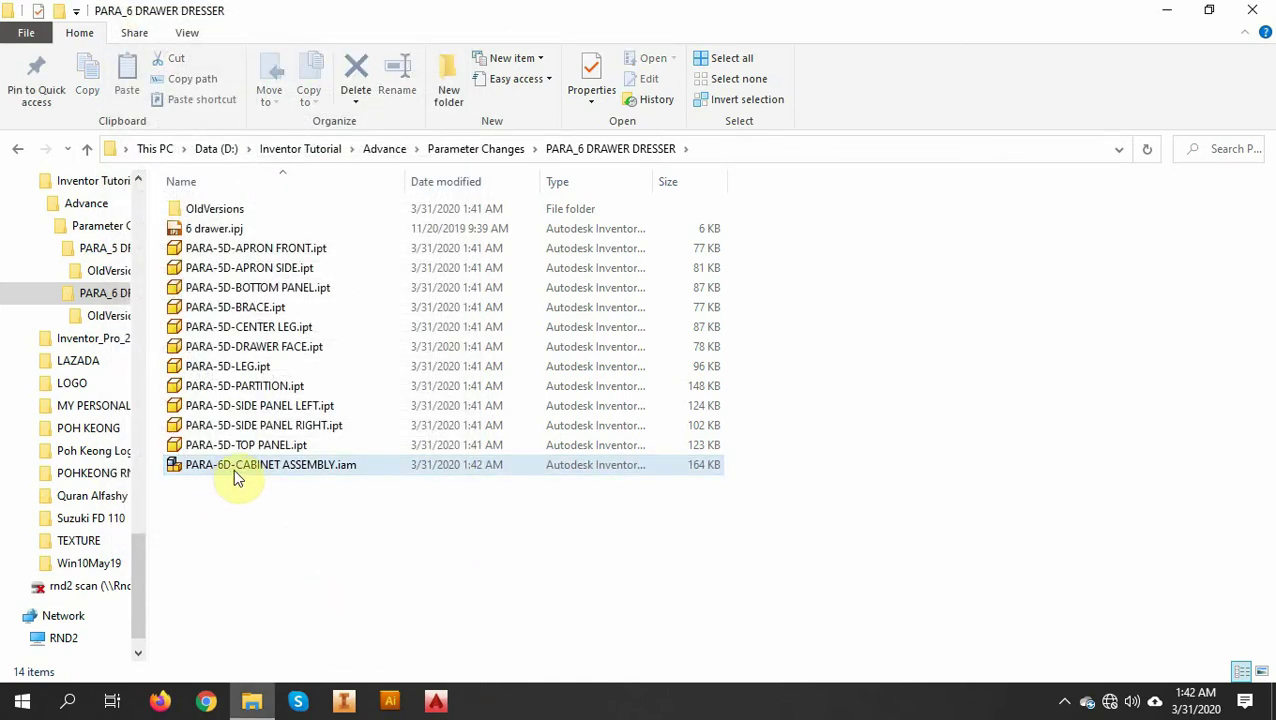
Step: Open PARA-6D-CABINET ASSEMBLY.iam in Design Assistant, enlarge the part tree, and review row actions
right_click(233, 469)
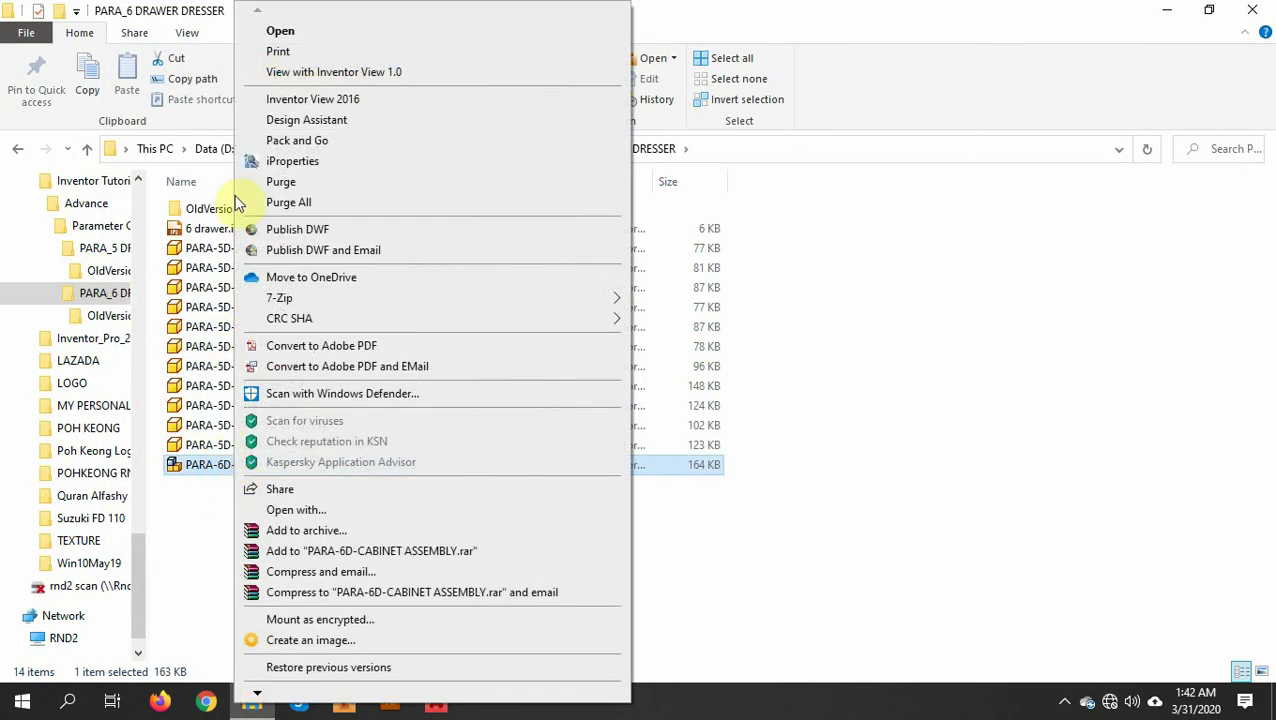
left_click(306, 120)
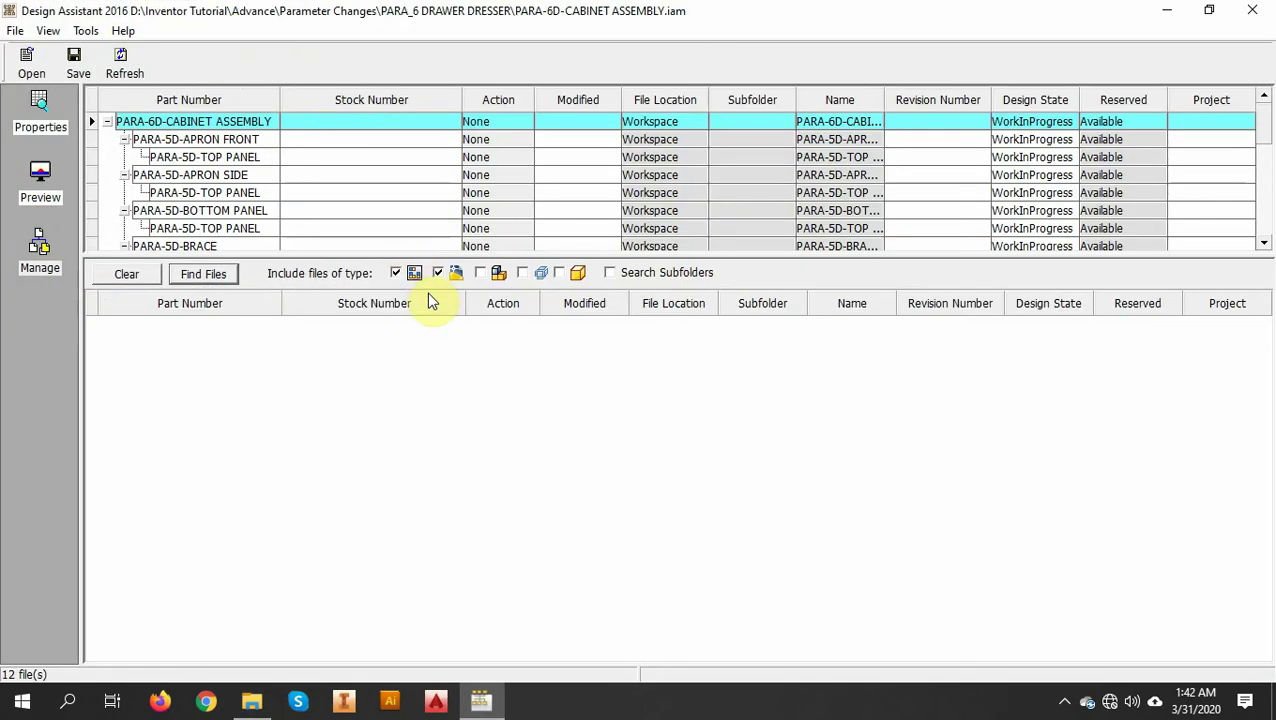
left_click_drag(431, 257, 420, 452)
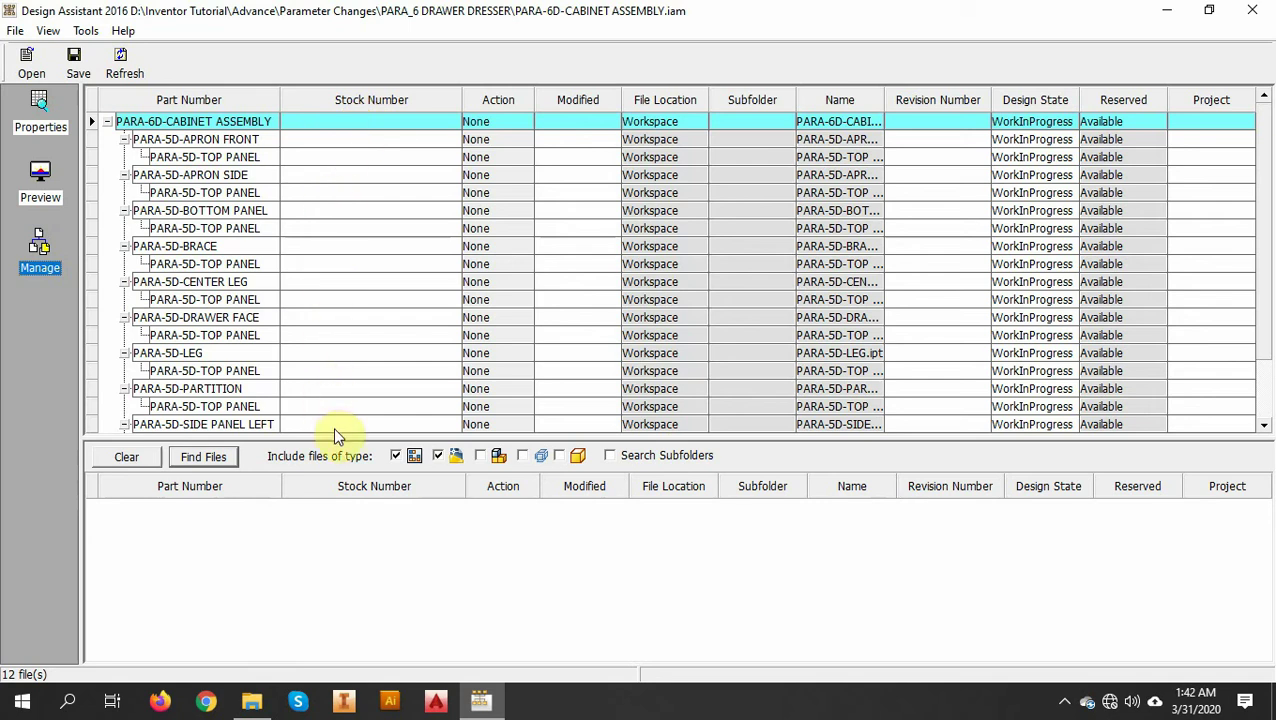
left_click_drag(337, 440, 333, 590)
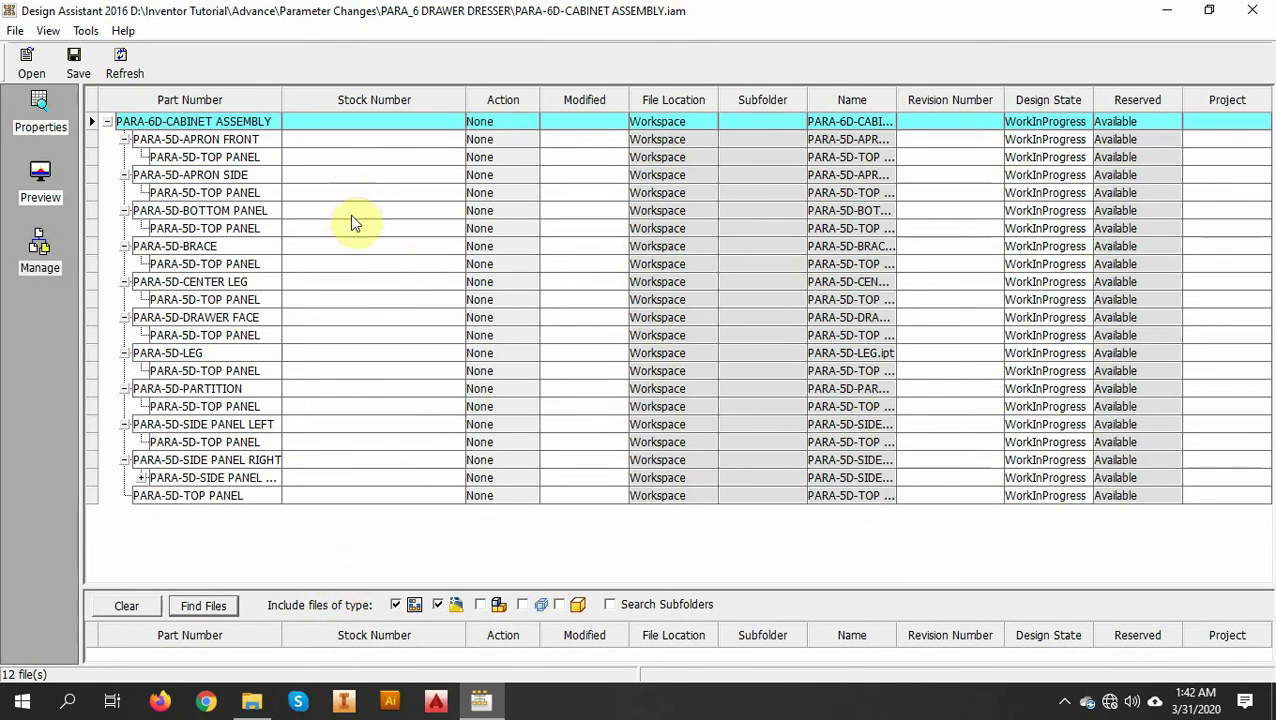
left_click(815, 142)
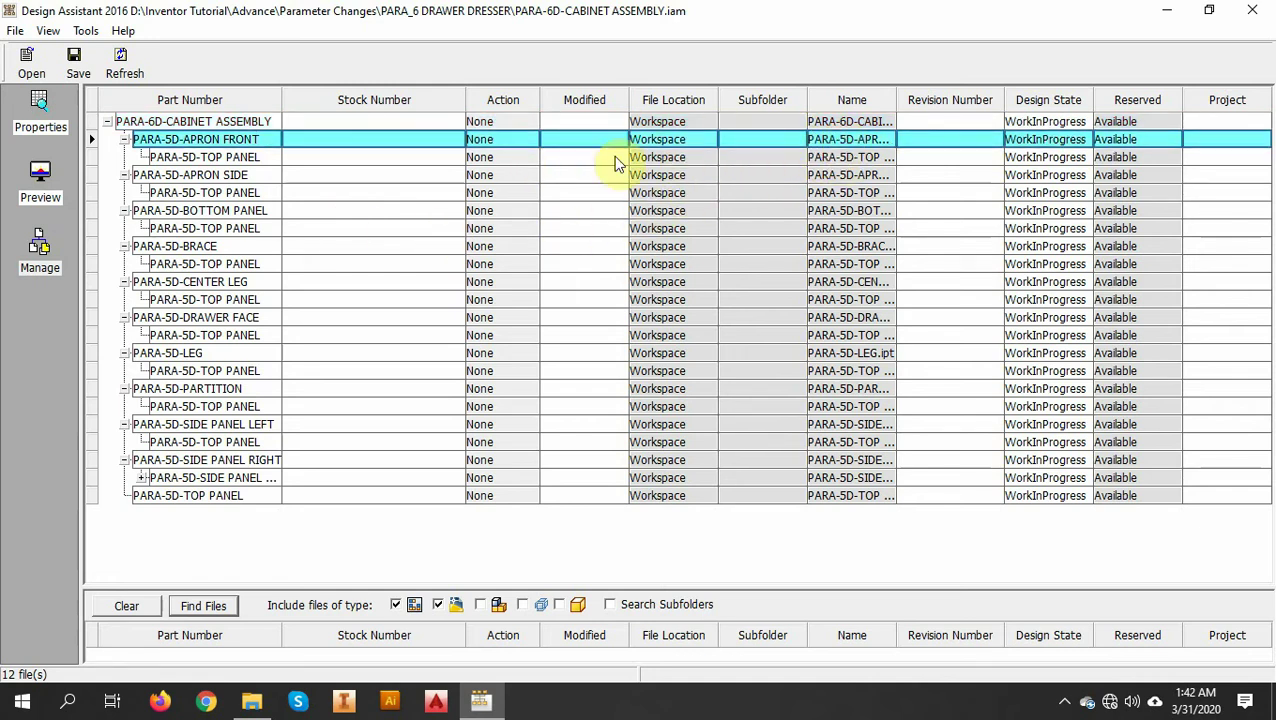
right_click(487, 123)
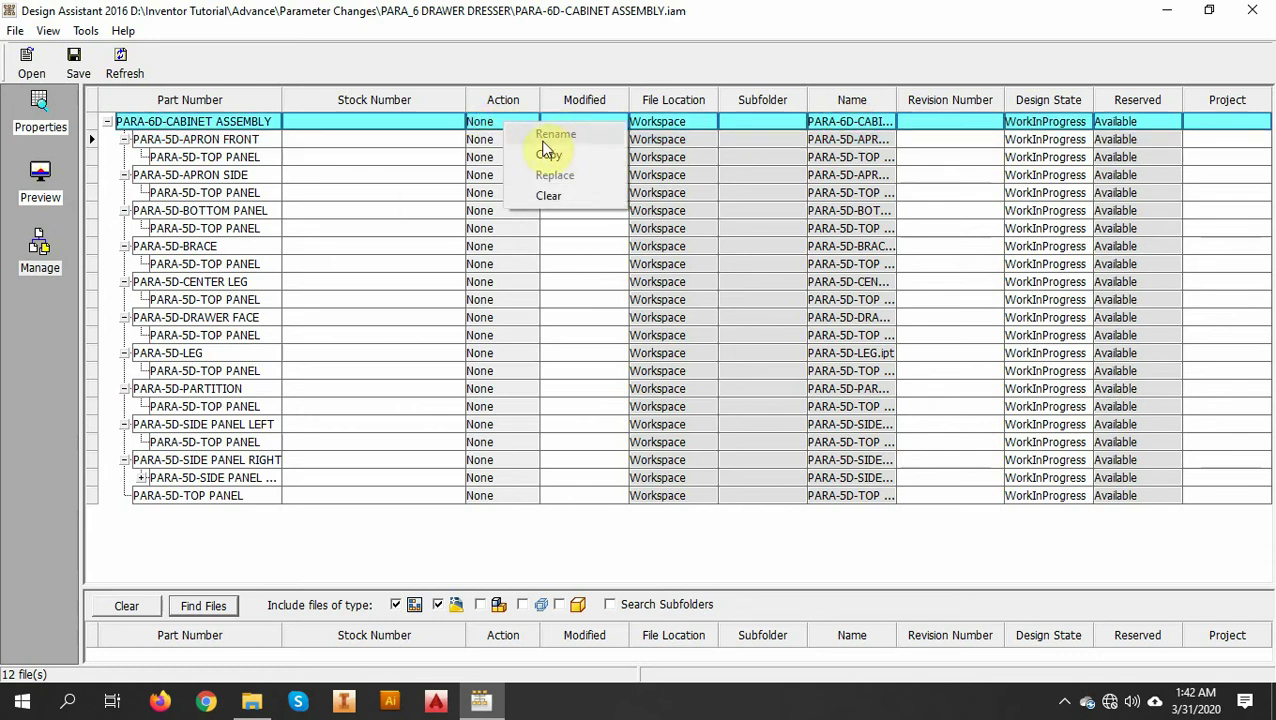
right_click(490, 142)
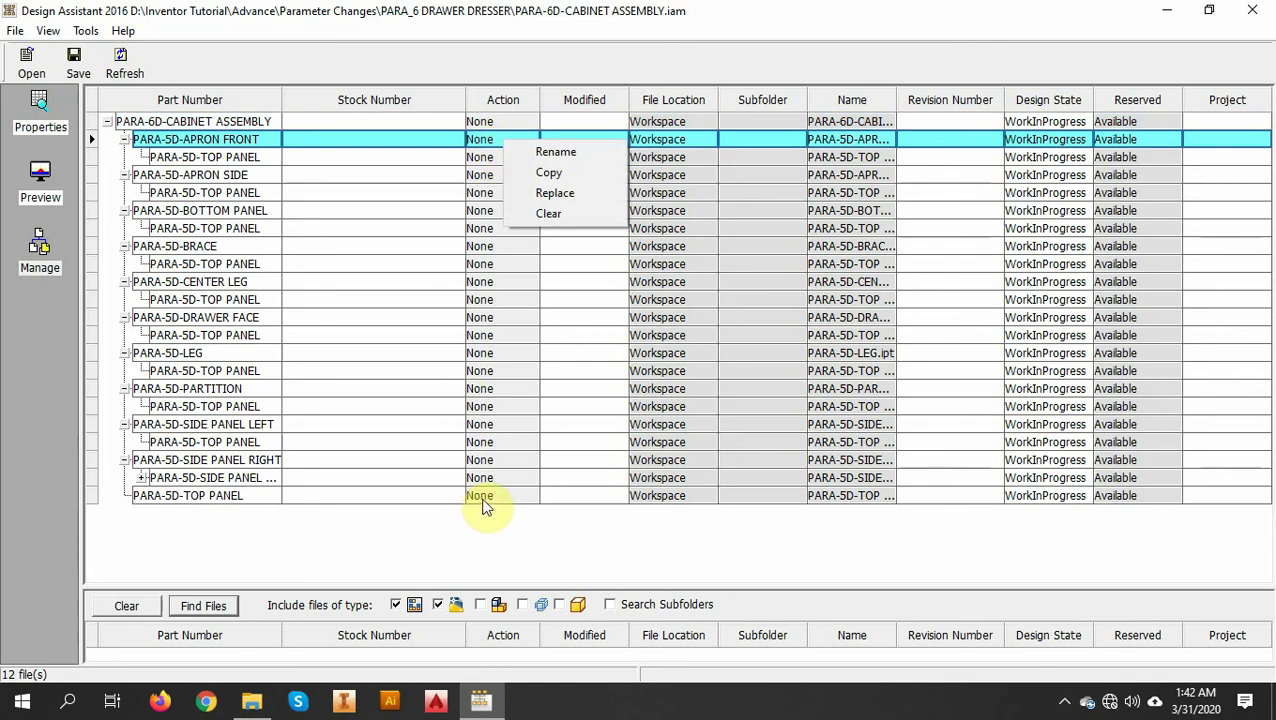
right_click(514, 122)
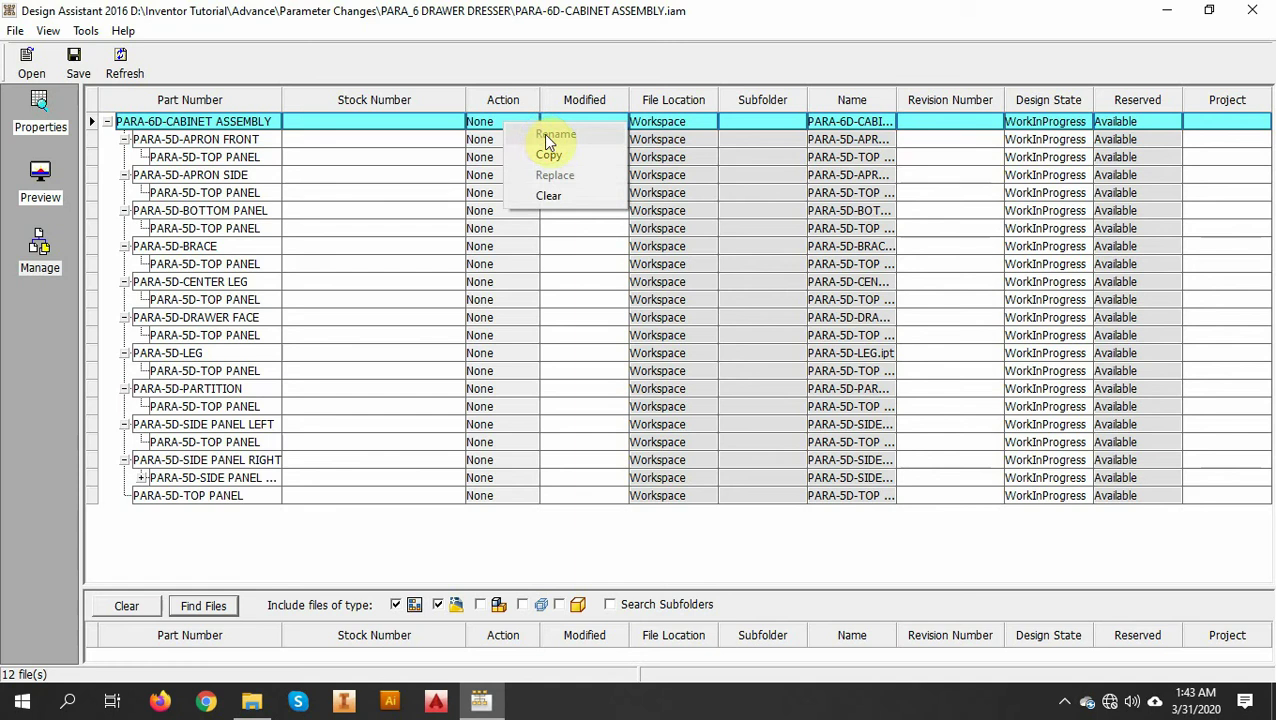
Step: Select all child parts from APRON FRONT to TOP PANEL and set their action to Rename
left_click(862, 141)
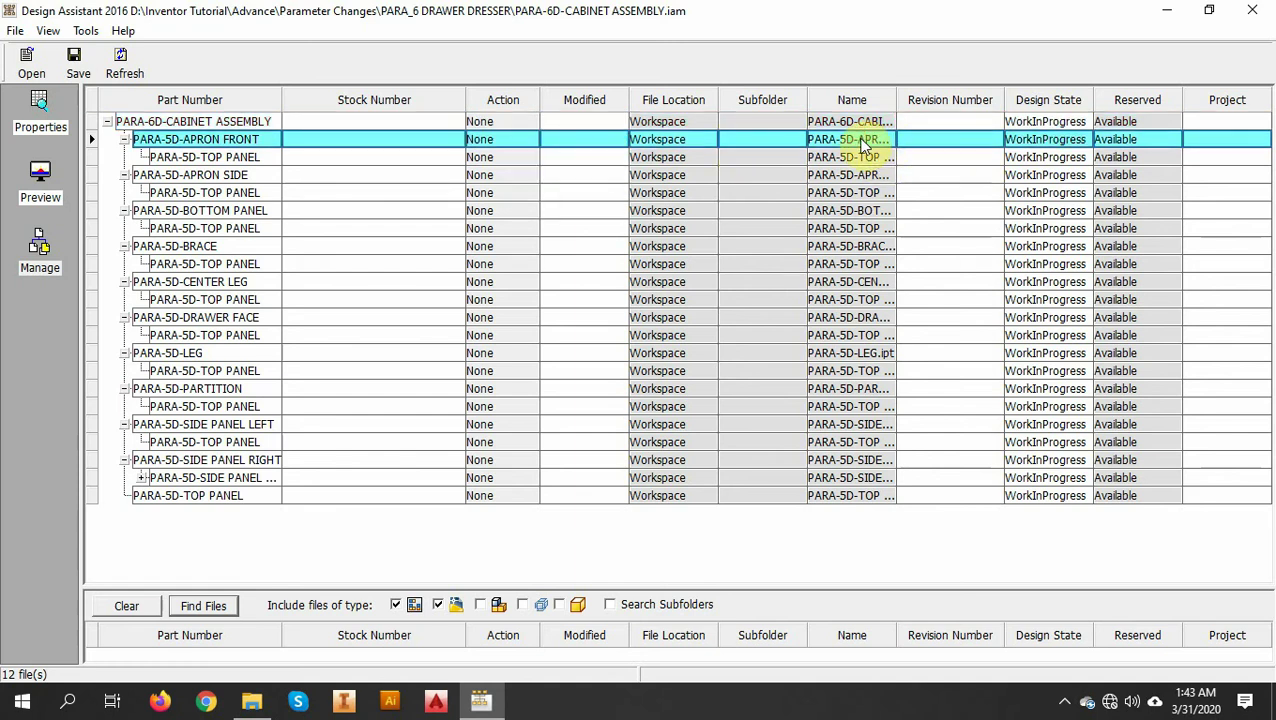
left_click(862, 496, "shift")
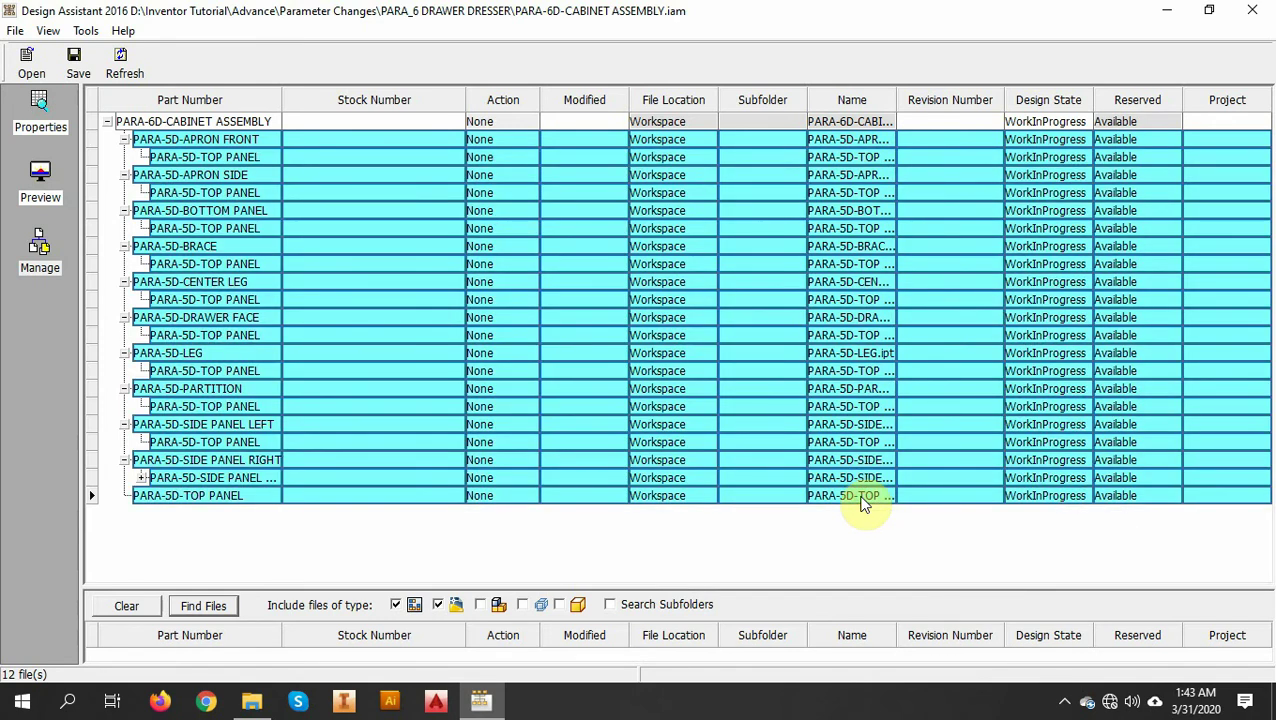
right_click(494, 142)
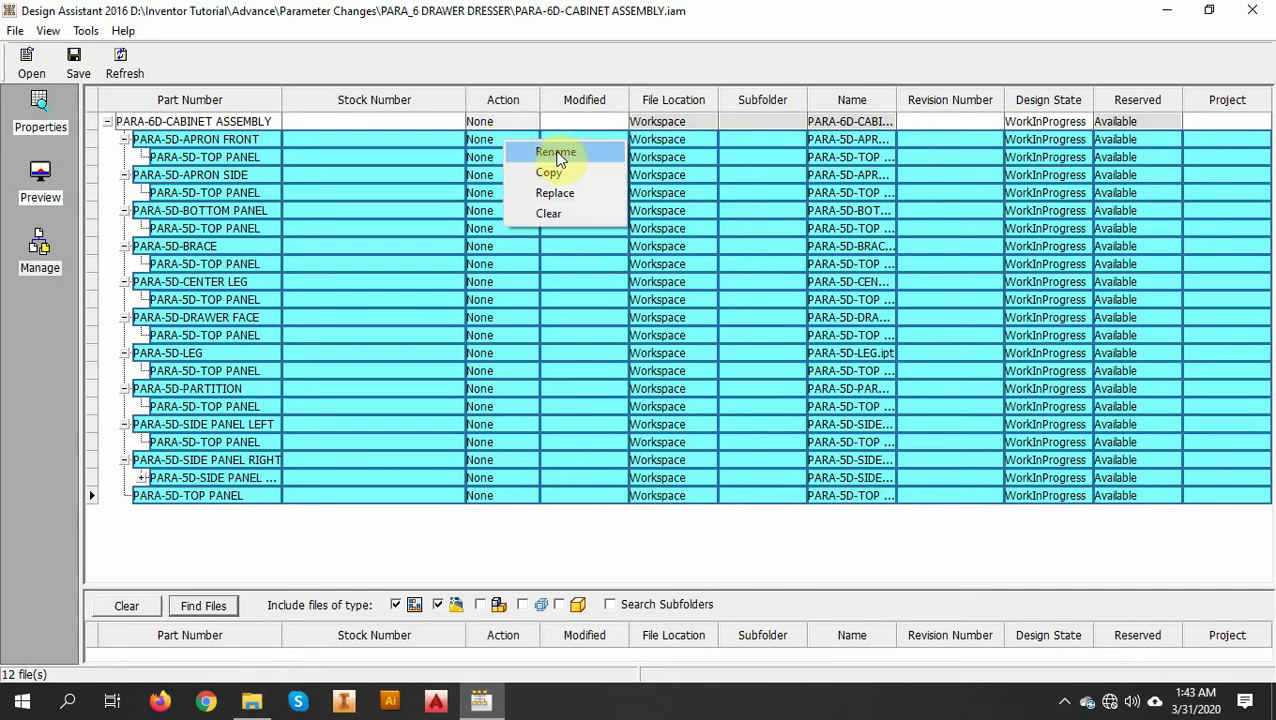
left_click(556, 153)
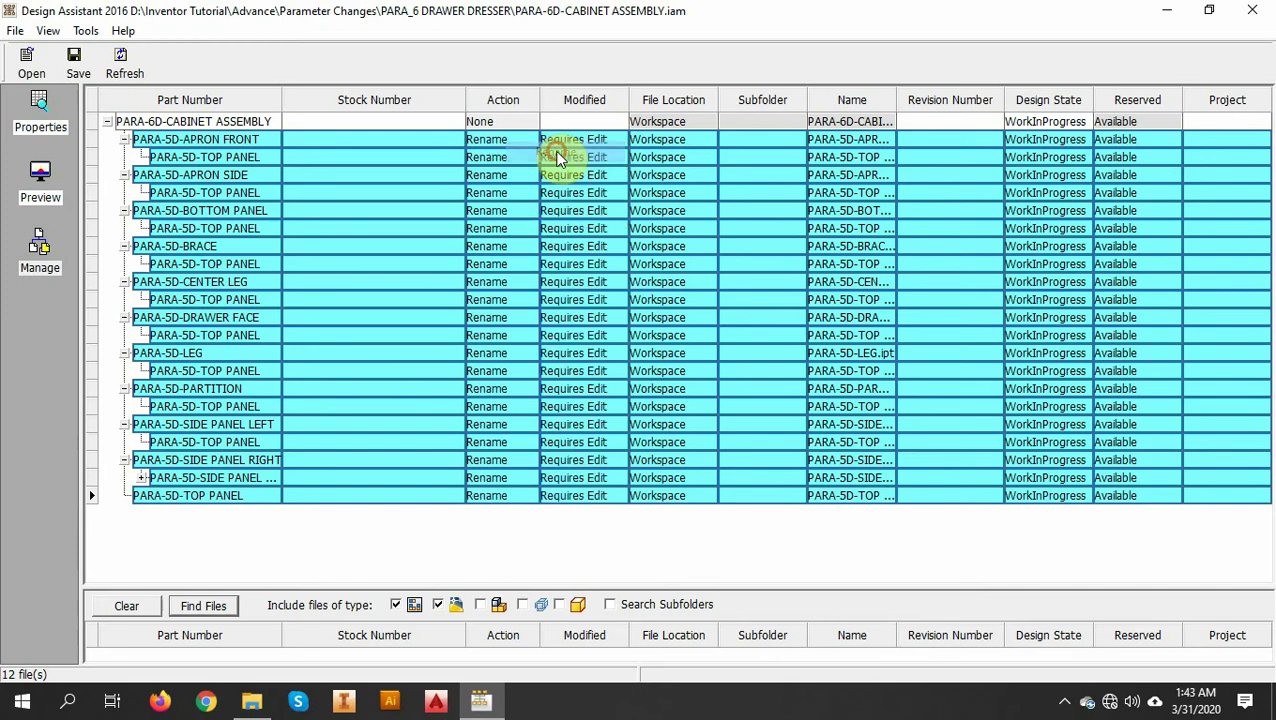
left_click(852, 140)
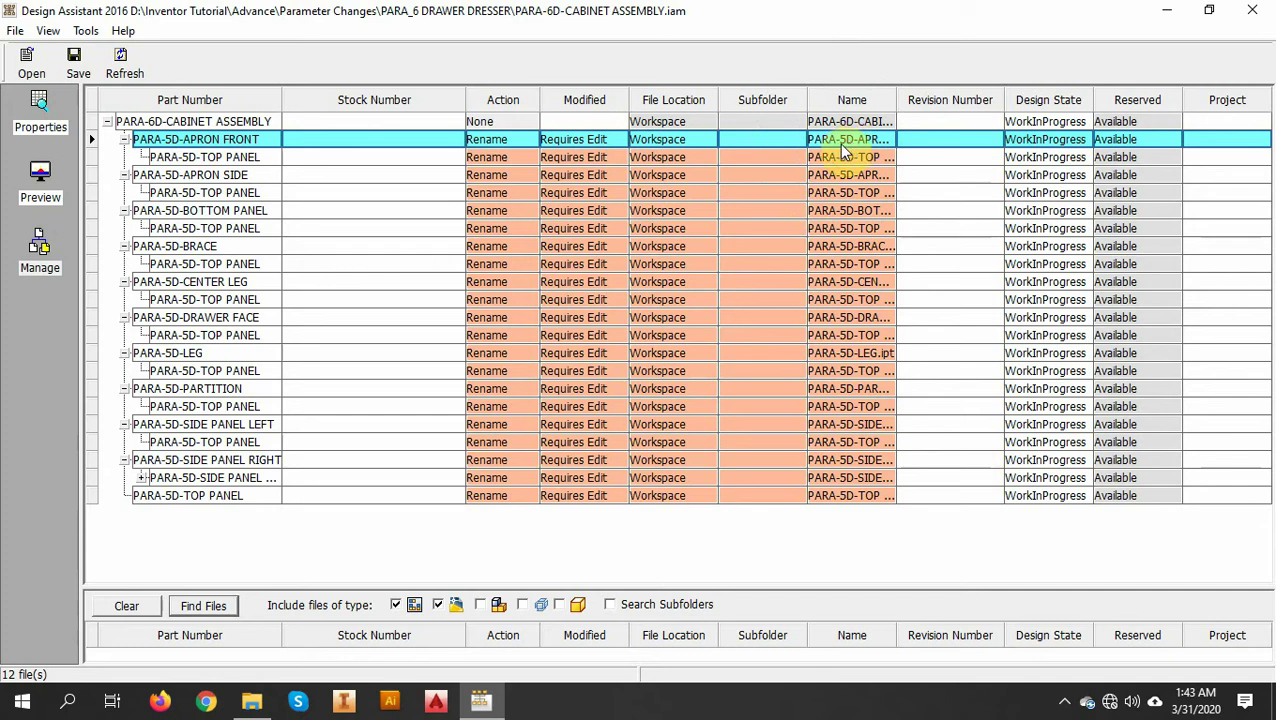
Step: Rename APRON FRONT, TOP PANEL and APRON SIDE from PARA-5D to PARA-6D
double_click(845, 142)
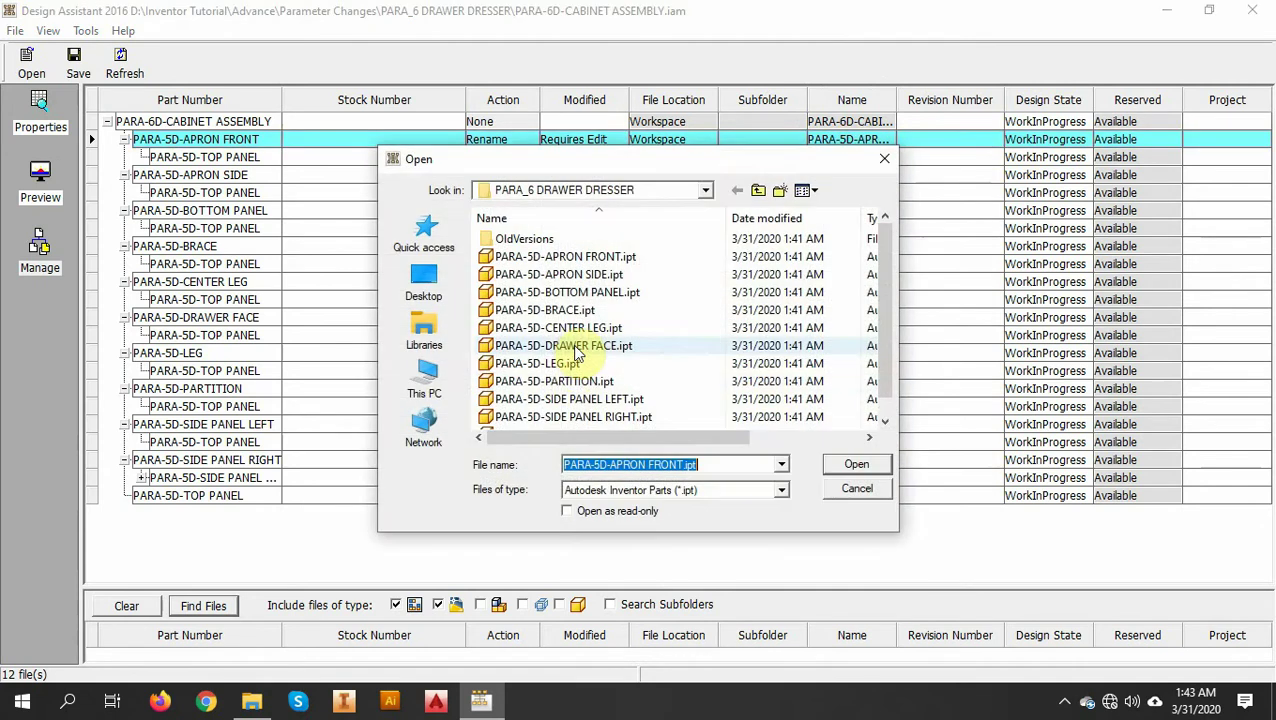
left_click(599, 465)
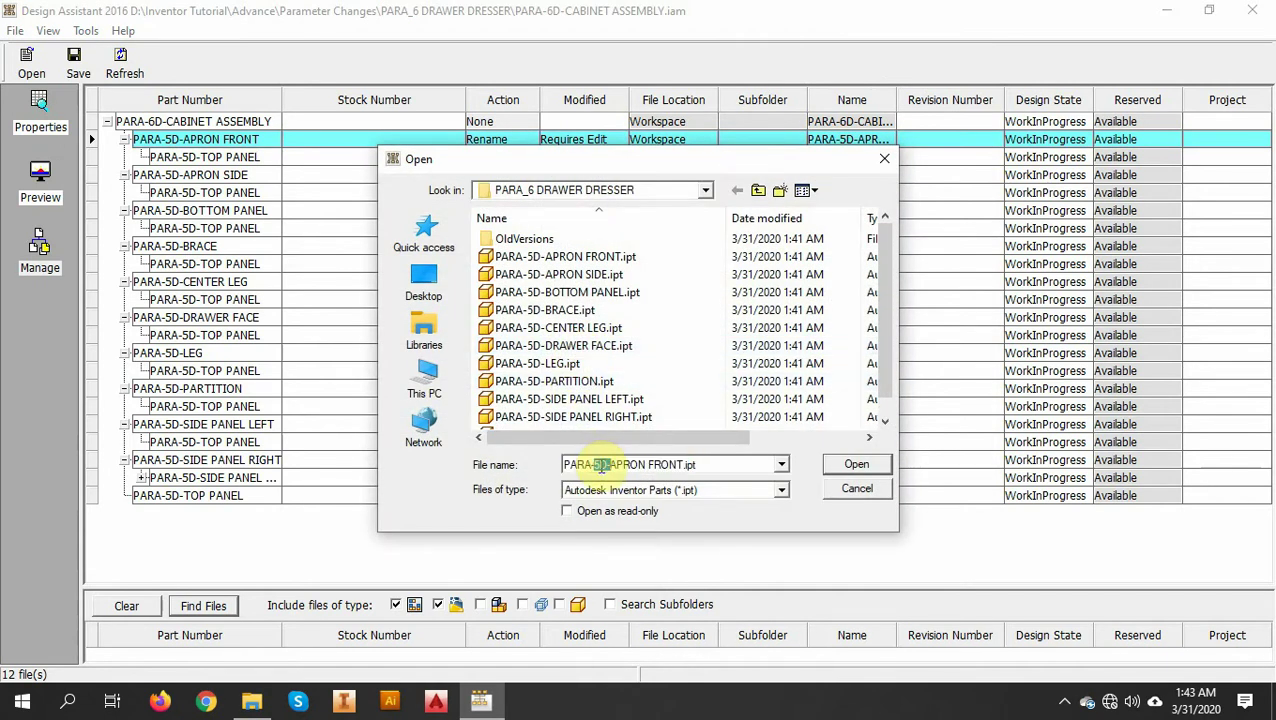
type("6D")
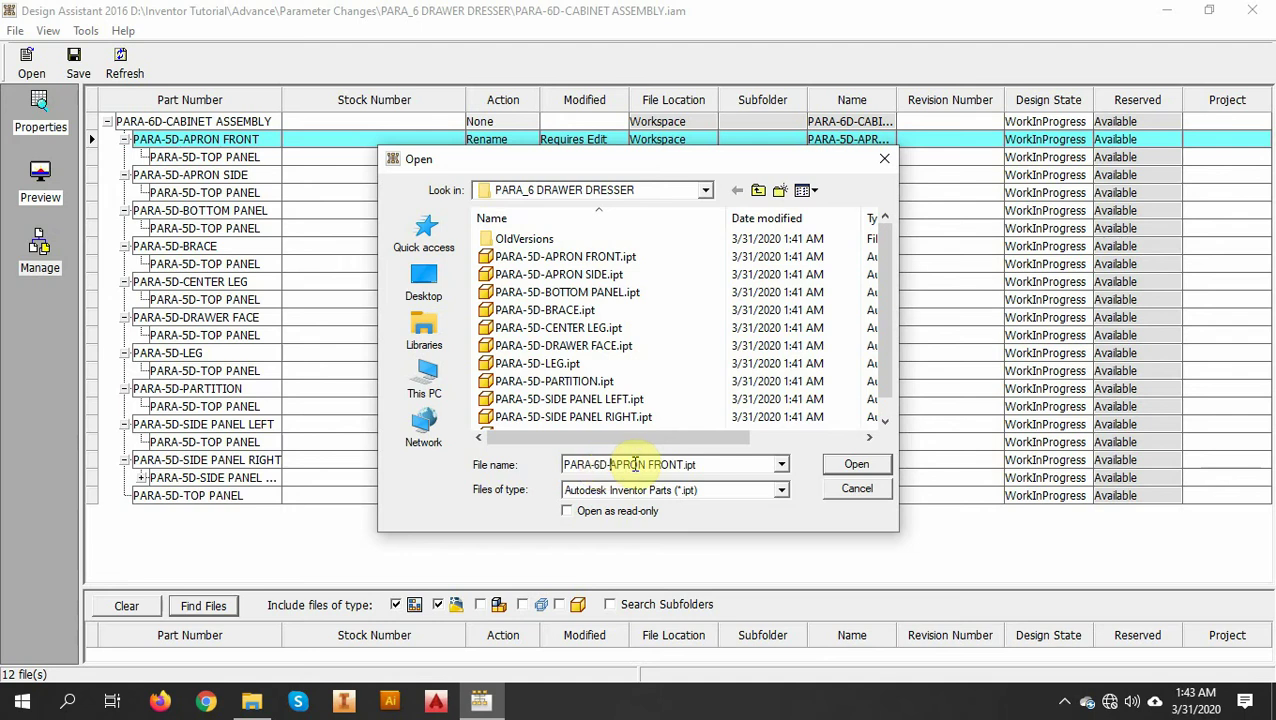
left_click(860, 466)
double_click(846, 158)
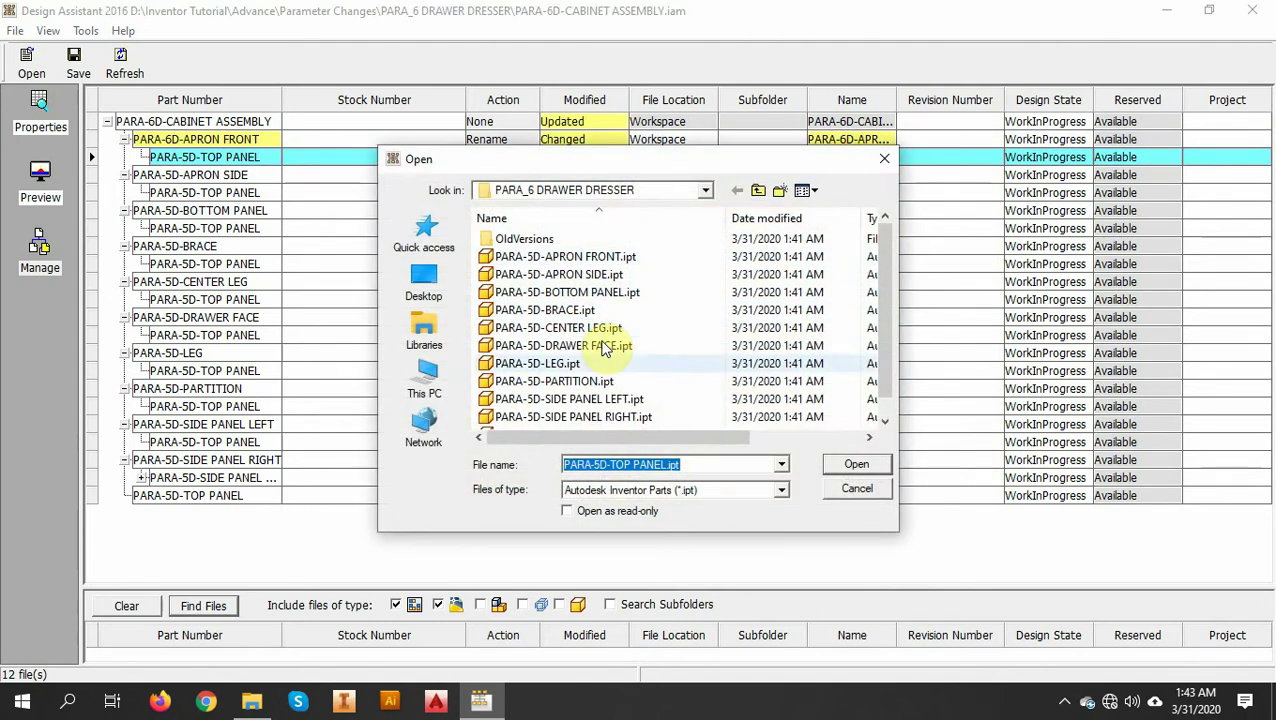
double_click(600, 465)
type("6D")
left_click(852, 465)
double_click(846, 175)
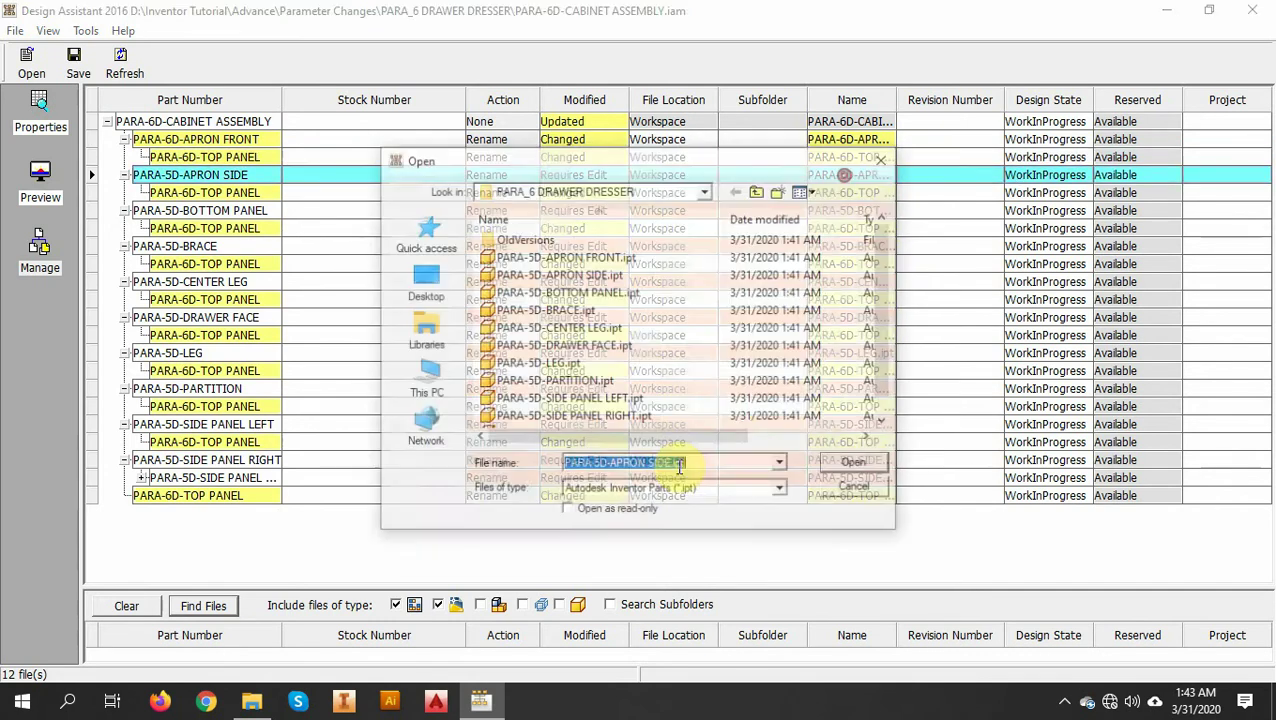
double_click(597, 465)
type("6D")
left_click(854, 465)
Step: Rename BOTTOM PANEL, BRACE and CENTER LEG to their PARA-6D file names
left_click(848, 210)
double_click(848, 210)
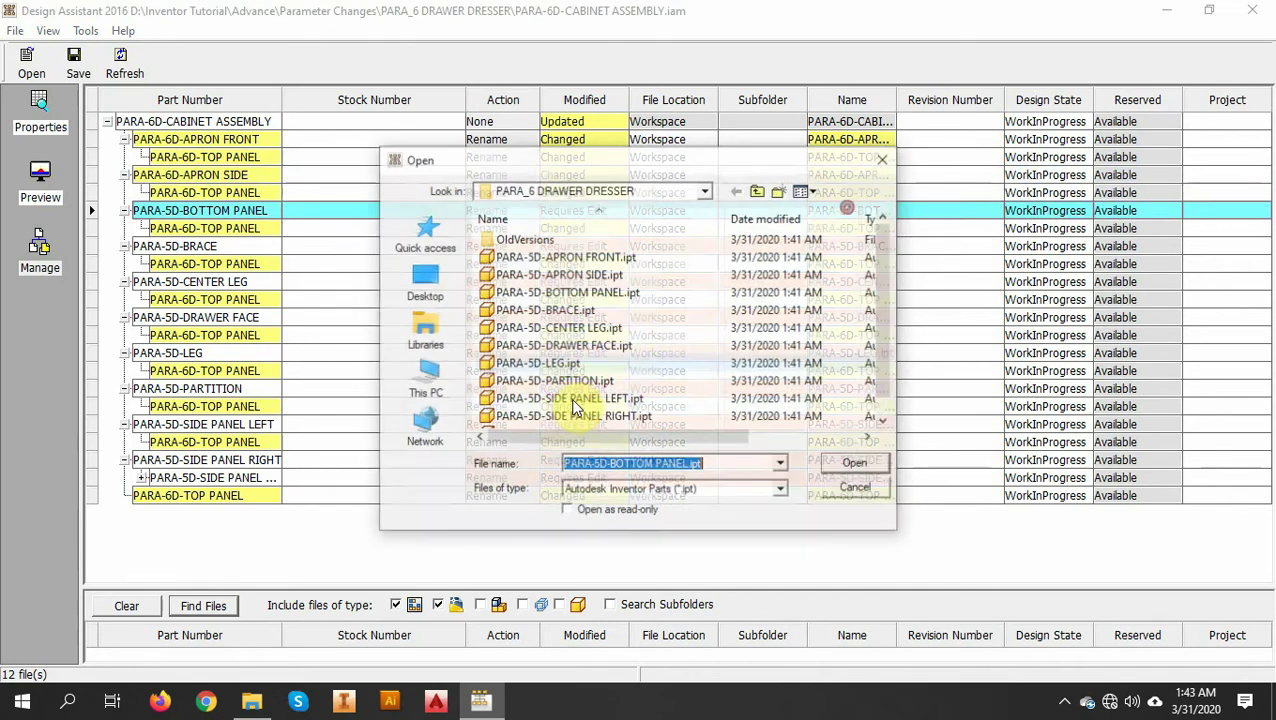
double_click(599, 466)
type("6D")
left_click(855, 464)
double_click(846, 246)
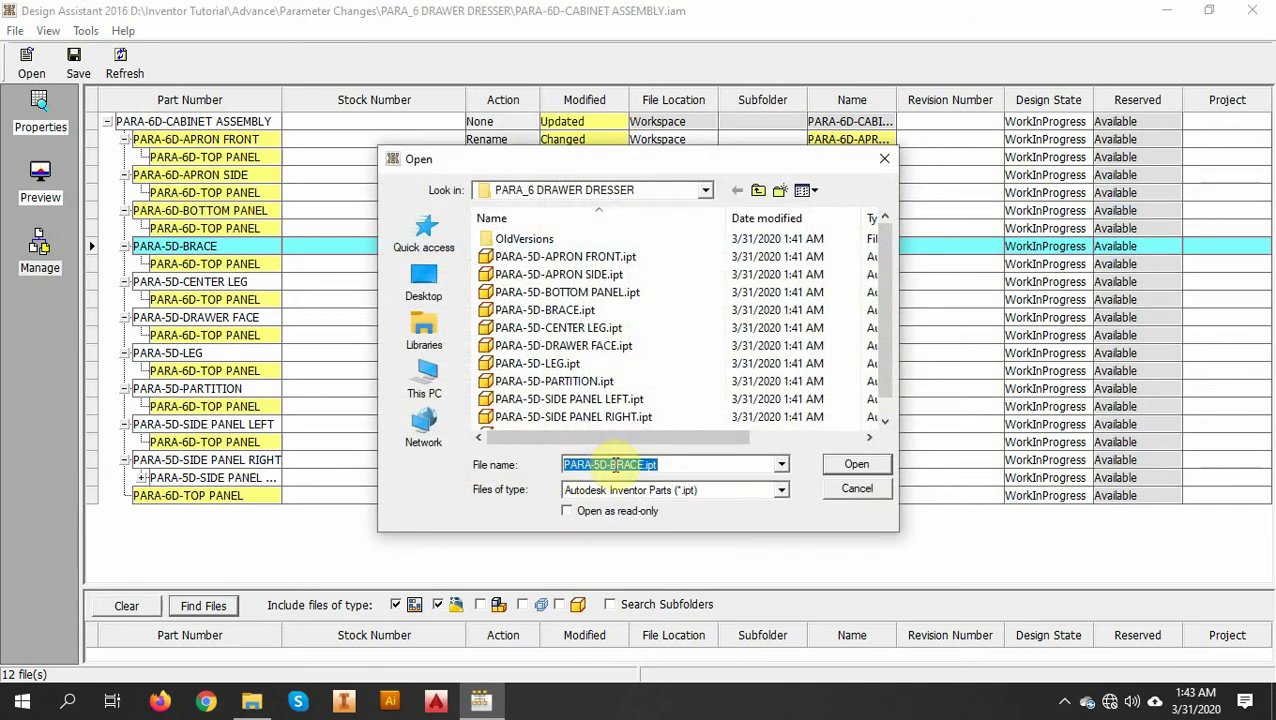
double_click(598, 464)
type("6D")
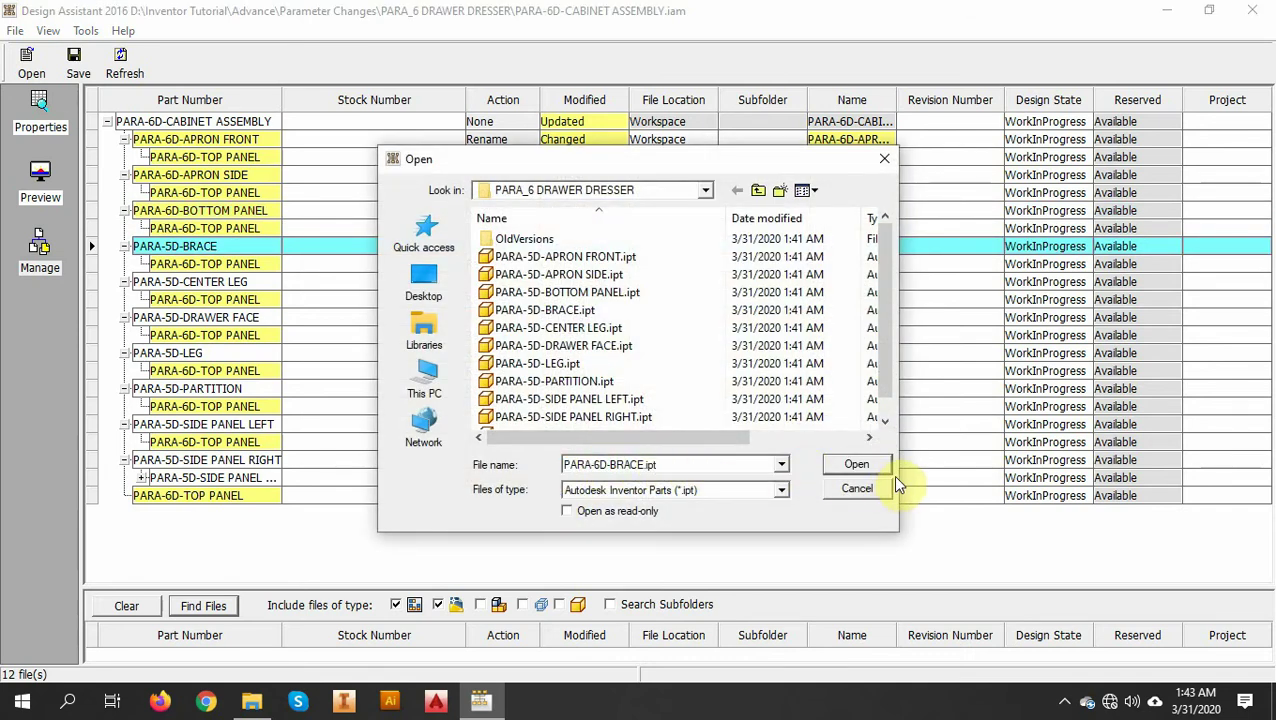
left_click(858, 465)
double_click(849, 283)
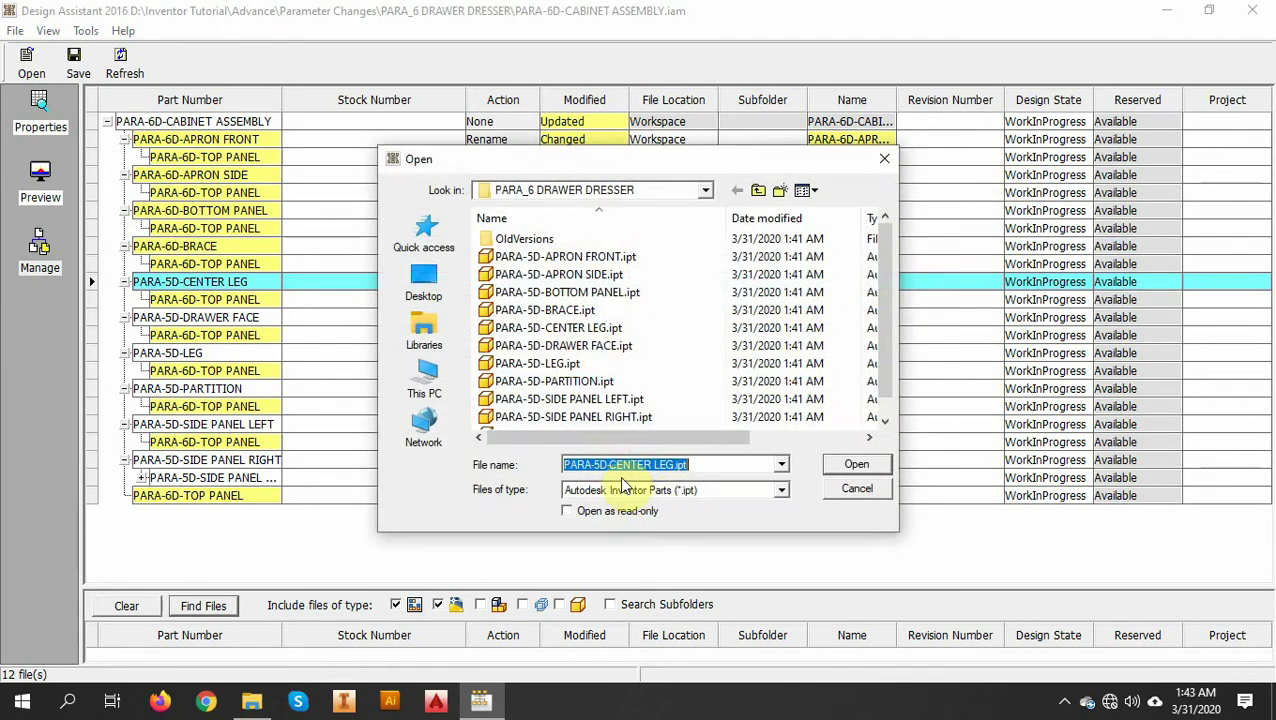
double_click(598, 464)
type("6D")
left_click(856, 465)
Step: Rename DRAWER FACE and LEG to PARA-6D-DRAWER FACE.ipt and PARA-6D-LEG.ipt
double_click(847, 317)
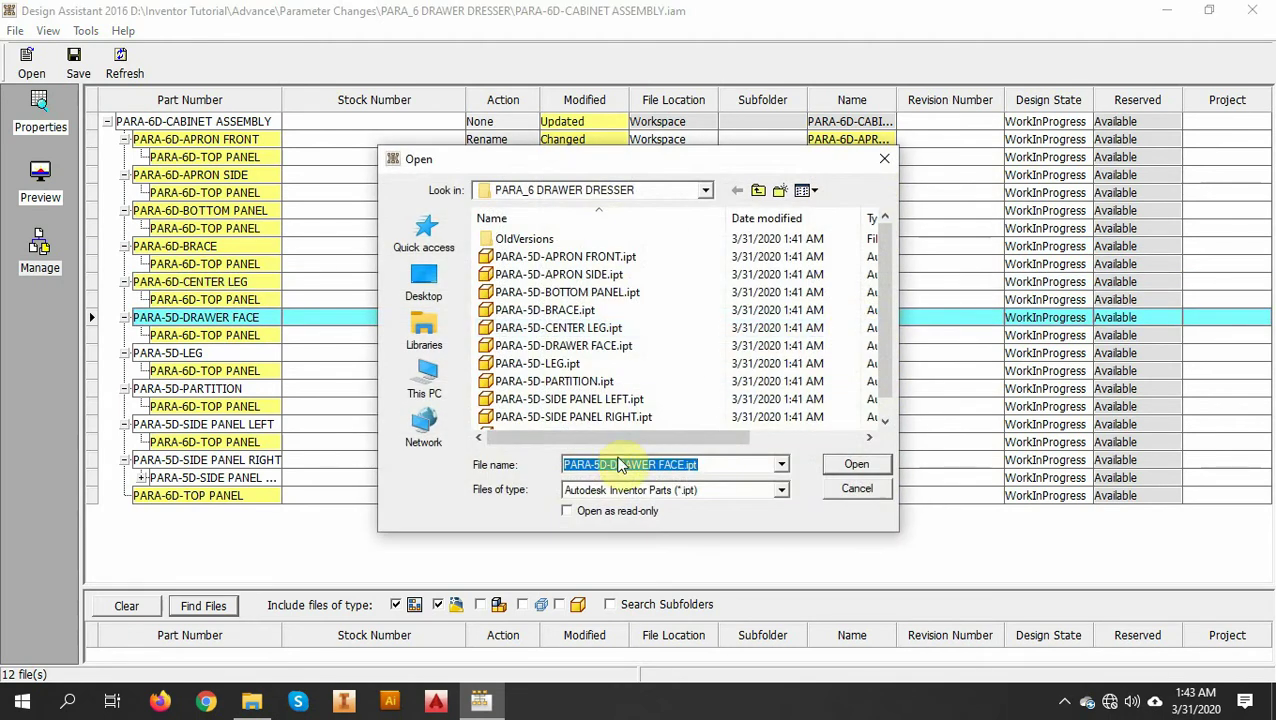
double_click(600, 464)
type("6D")
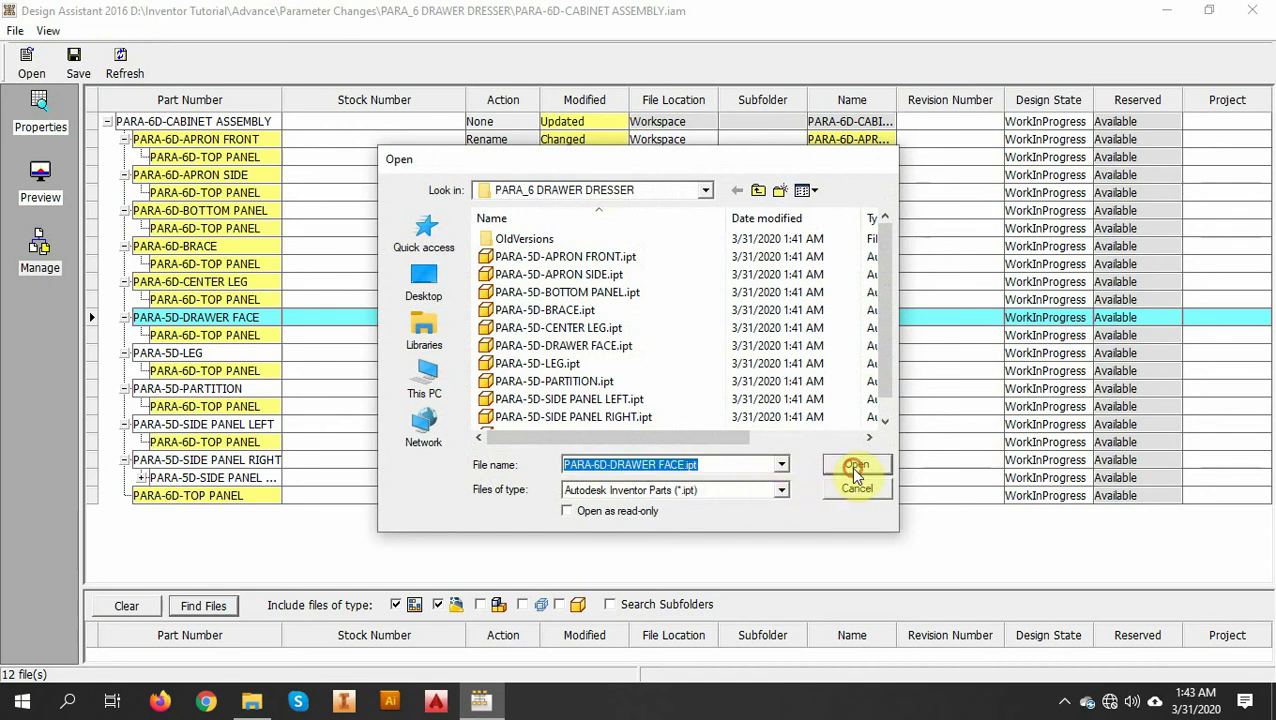
left_click(856, 465)
left_click(843, 355)
double_click(843, 355)
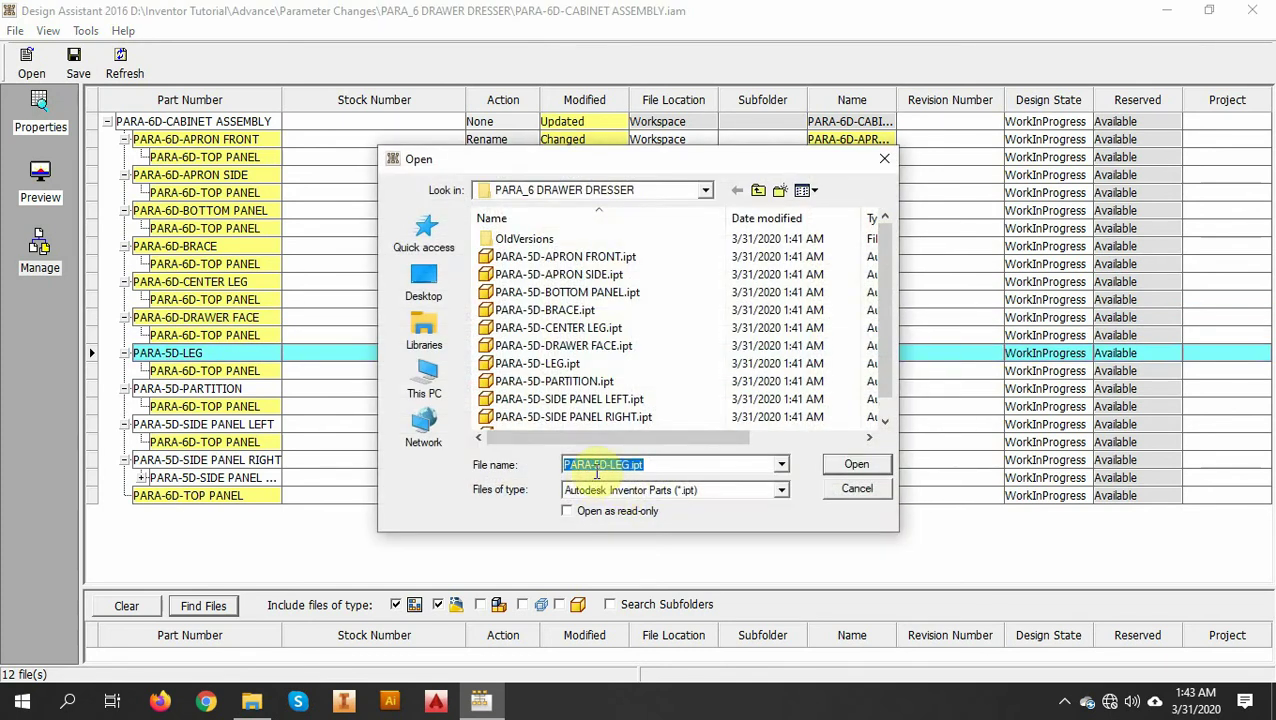
double_click(600, 464)
type("6D")
left_click(856, 464)
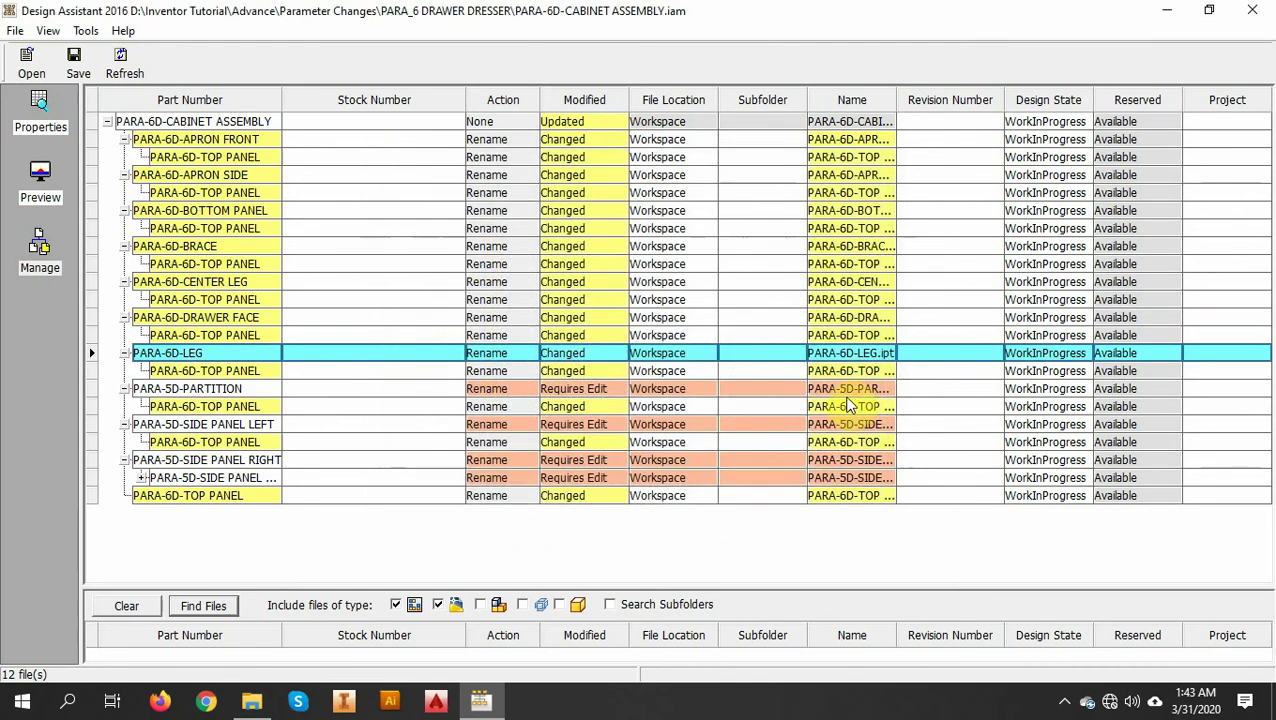
Step: Rename the partition and the left and right side panels to PARA-6D names
double_click(846, 389)
double_click(600, 464)
type("6D")
left_click(856, 464)
double_click(852, 428)
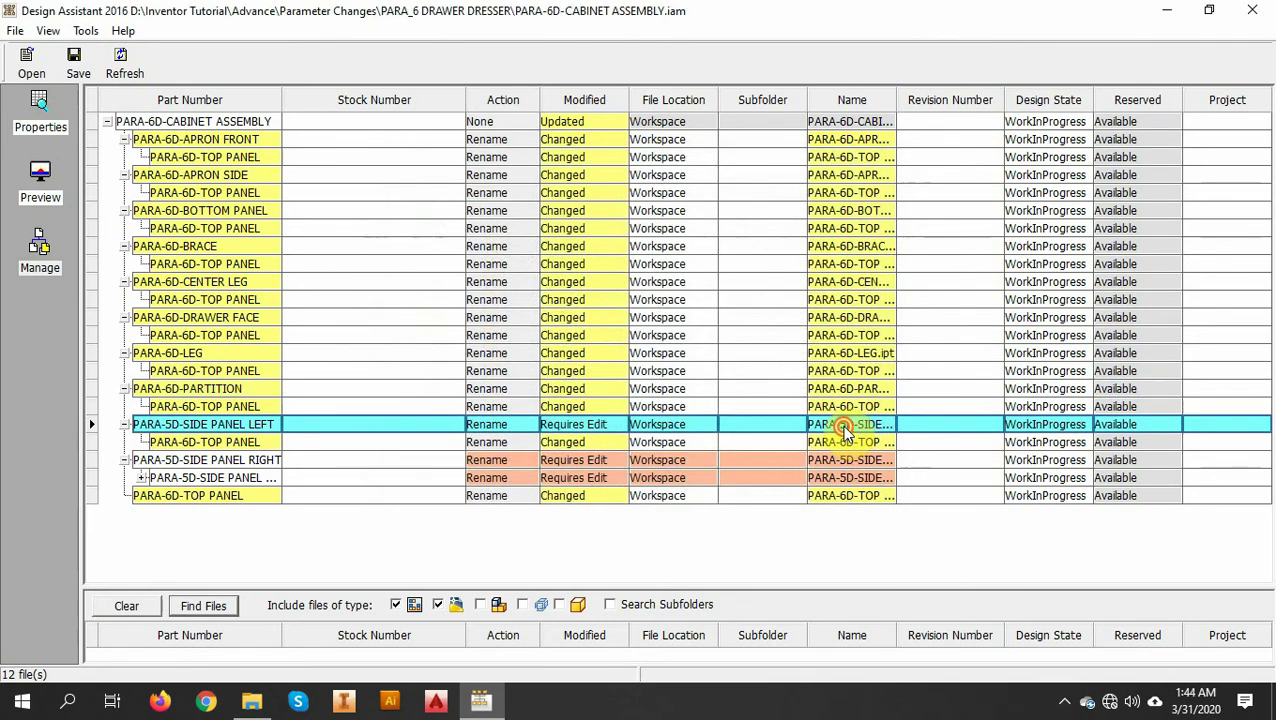
double_click(600, 464)
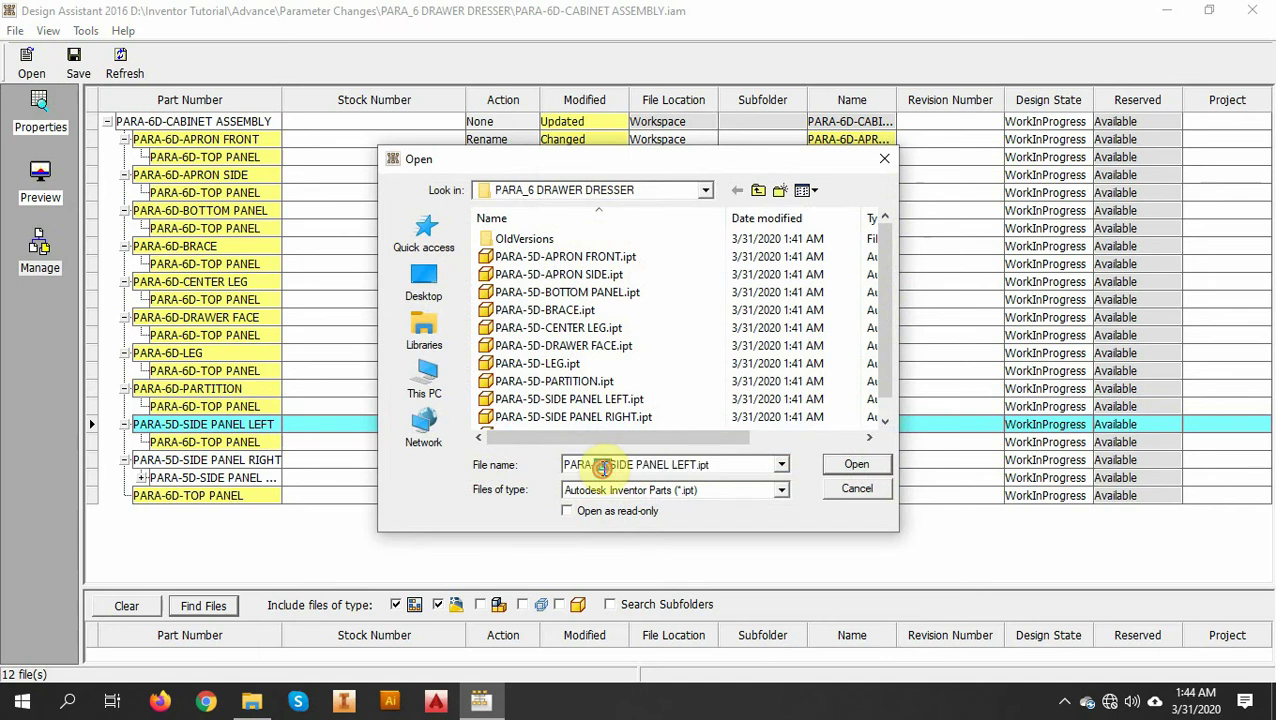
type("6D")
left_click(856, 464)
double_click(838, 460)
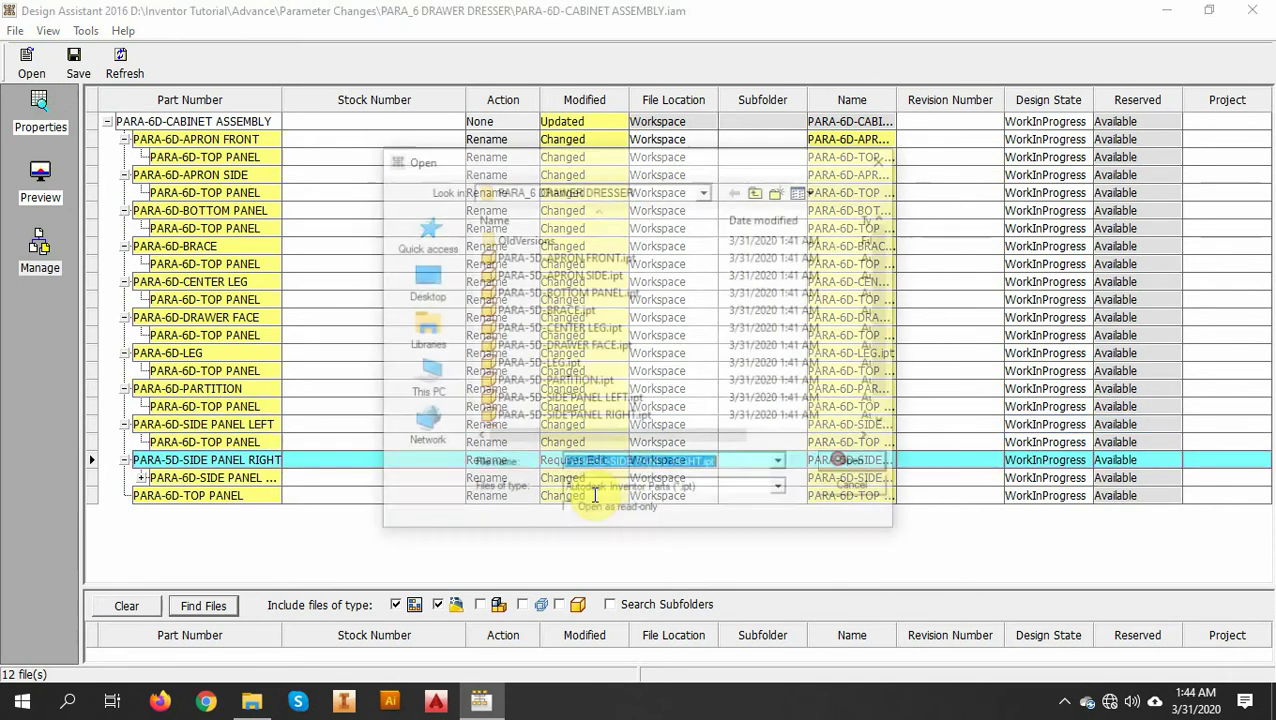
double_click(600, 464)
type("6D")
left_click(856, 464)
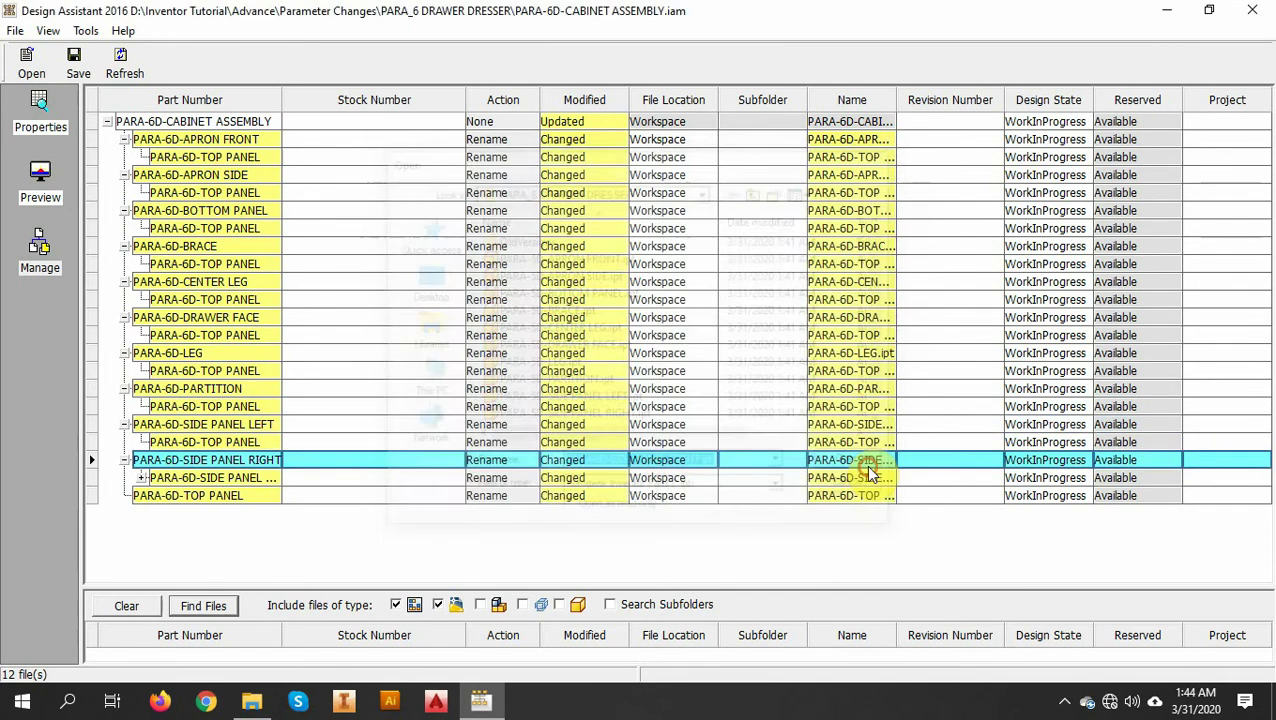
Step: Save all PARA-6D renames, acknowledge 'Updates complete', and close Design Assistant
left_click(78, 66)
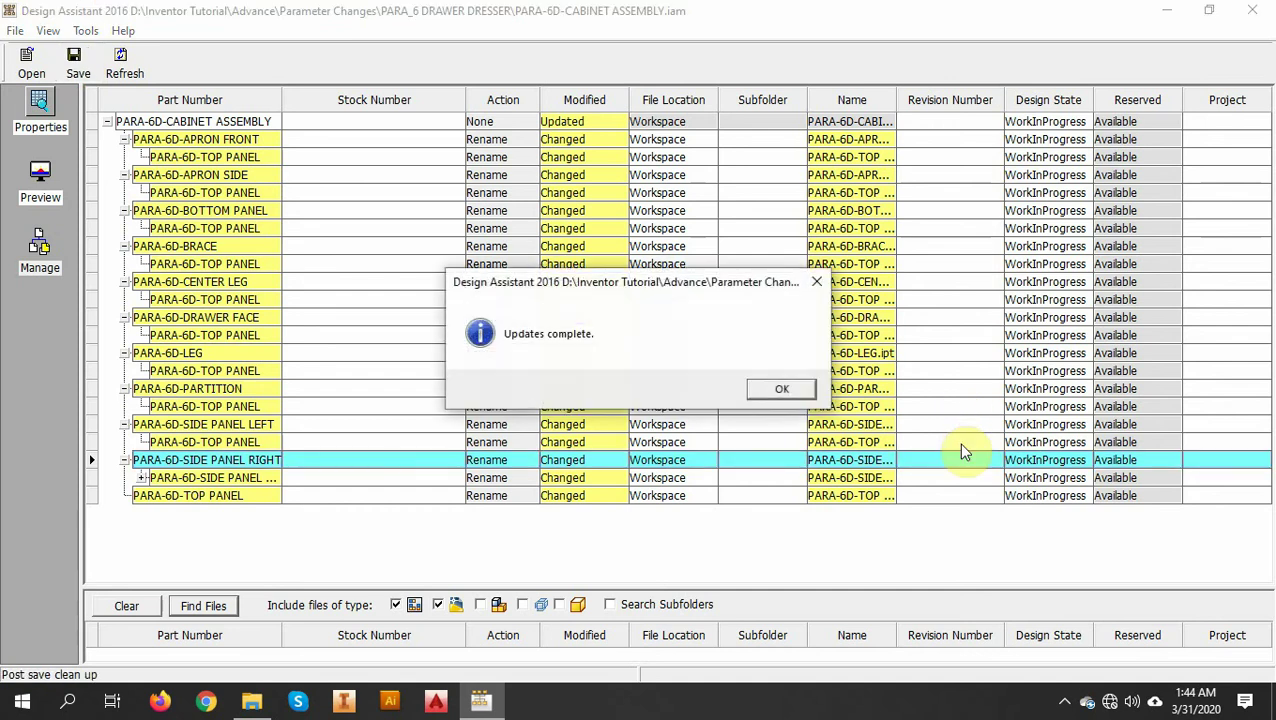
left_click(775, 390)
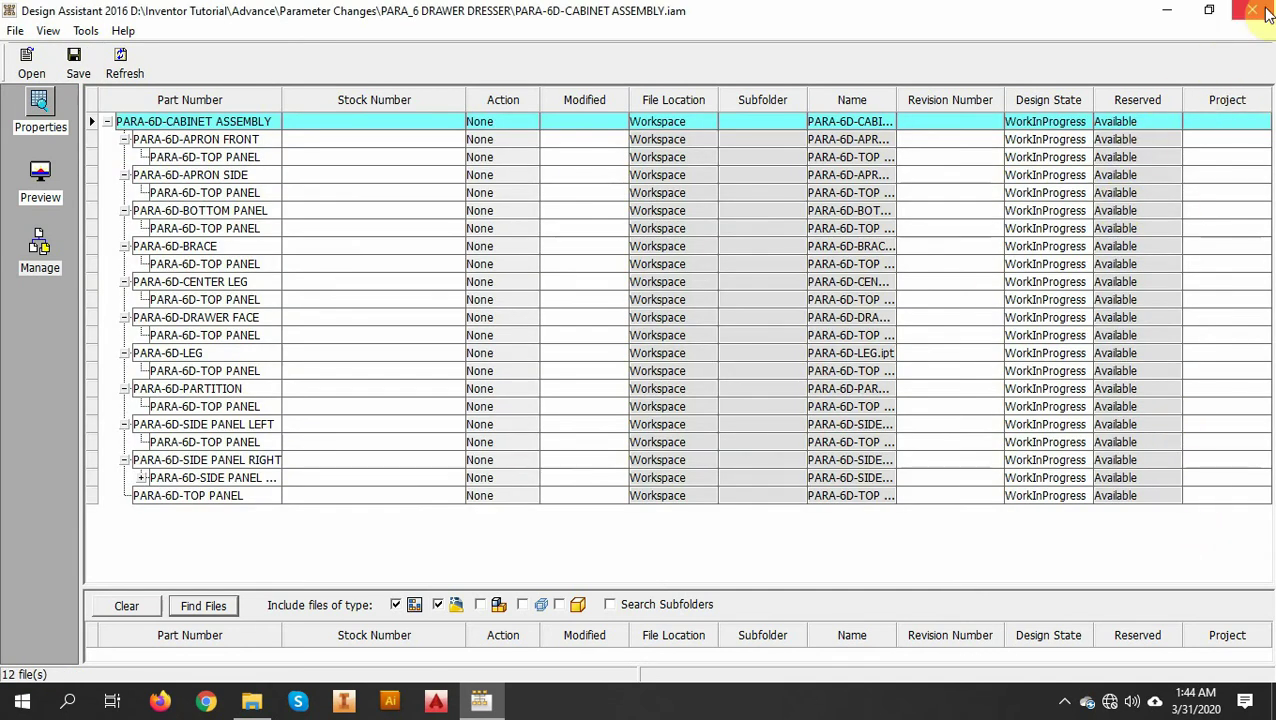
left_click(1253, 14)
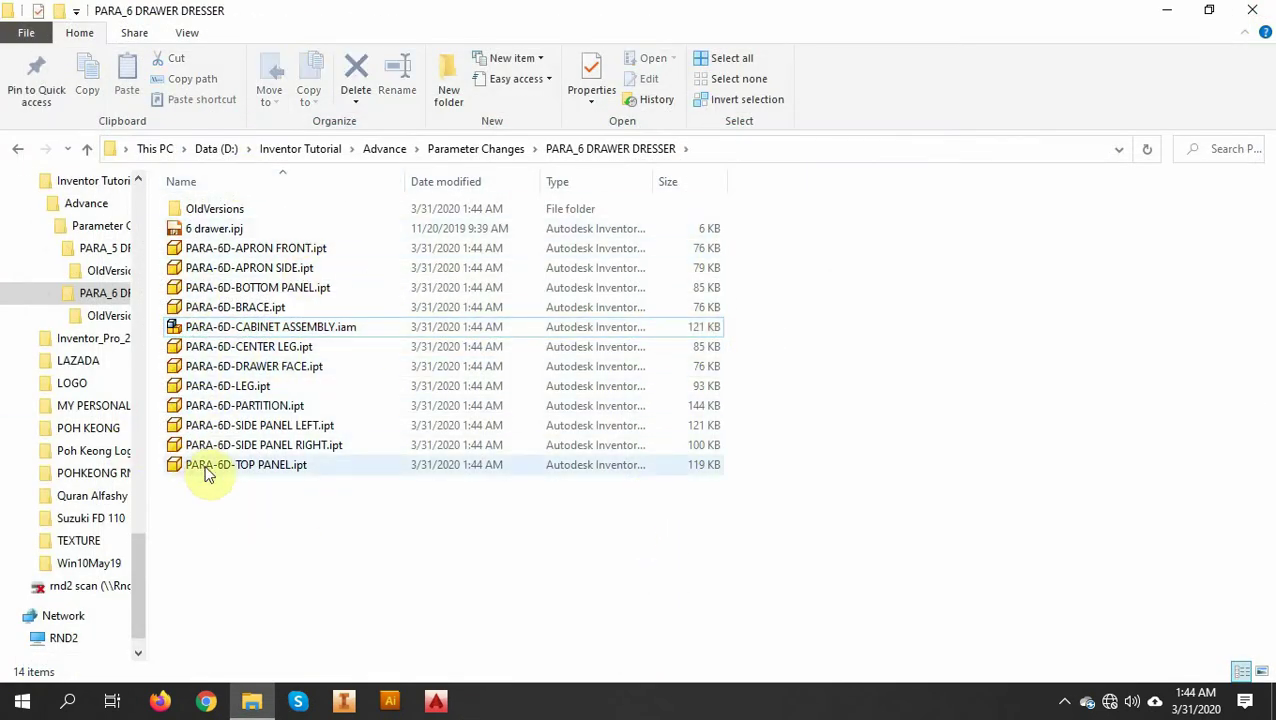
Step: Delete the 6 drawer.ipj project file and all PARA-5D backups in OldVersions
left_click(190, 230)
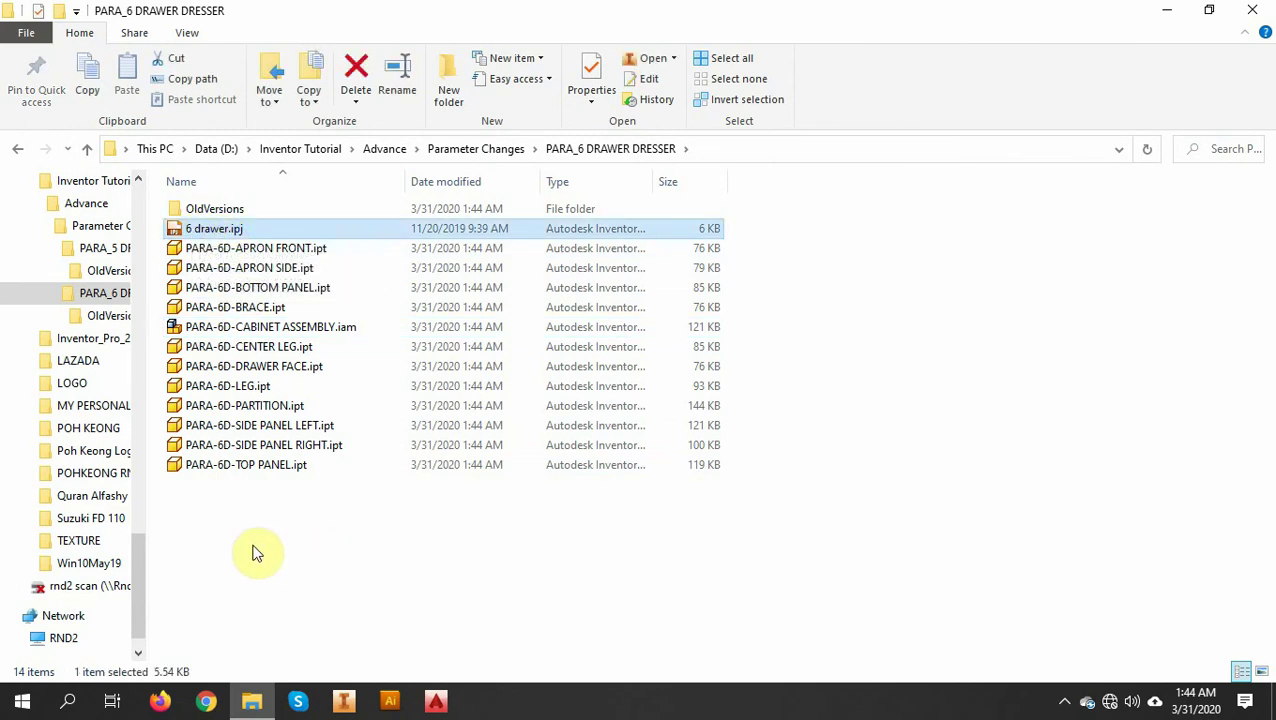
key("Delete")
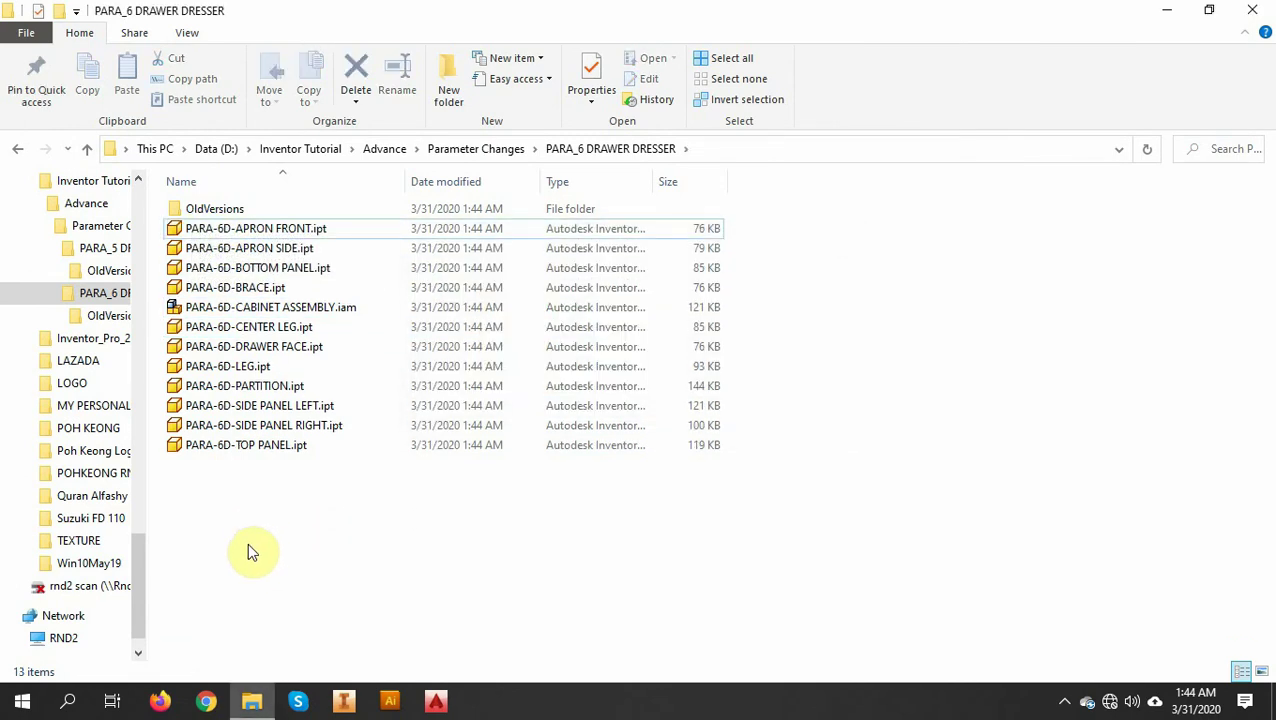
double_click(205, 208)
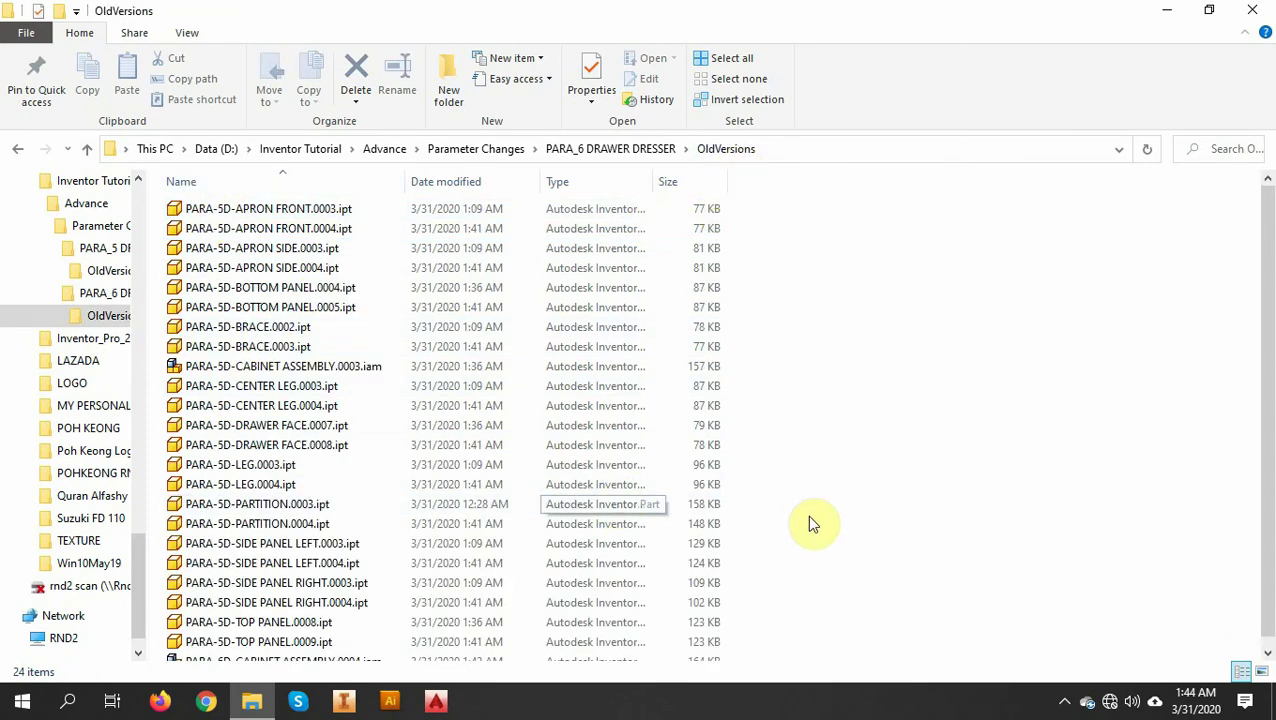
key("ctrl+a")
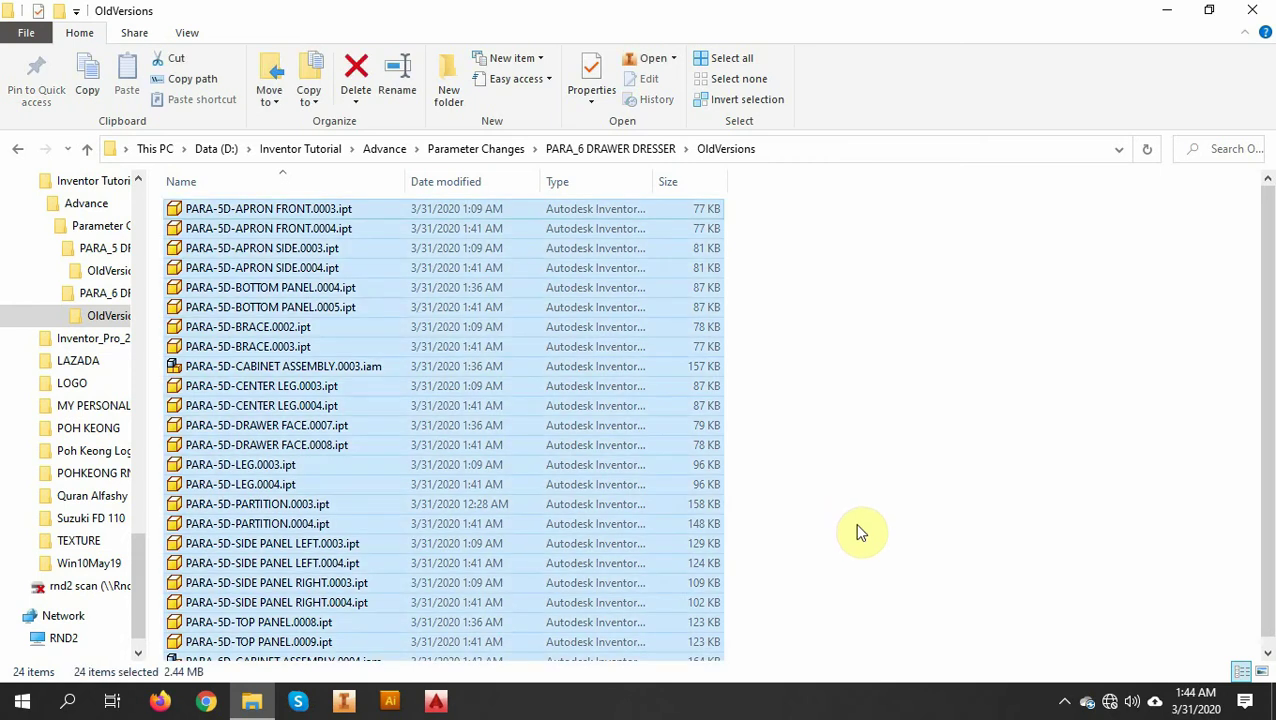
key("Delete")
left_click(857, 485)
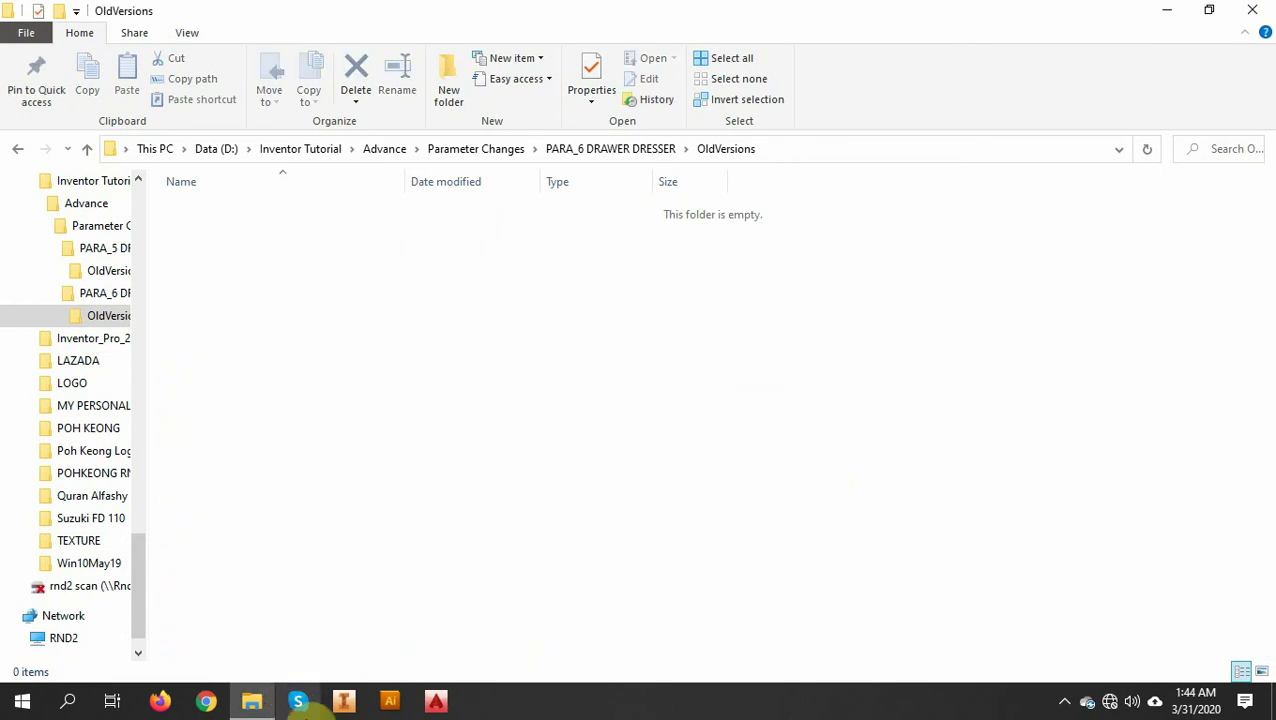
left_click(446, 538)
Step: Go up to the Advance folder and select Inventor Tutorial Advance.ipj
left_click(585, 150)
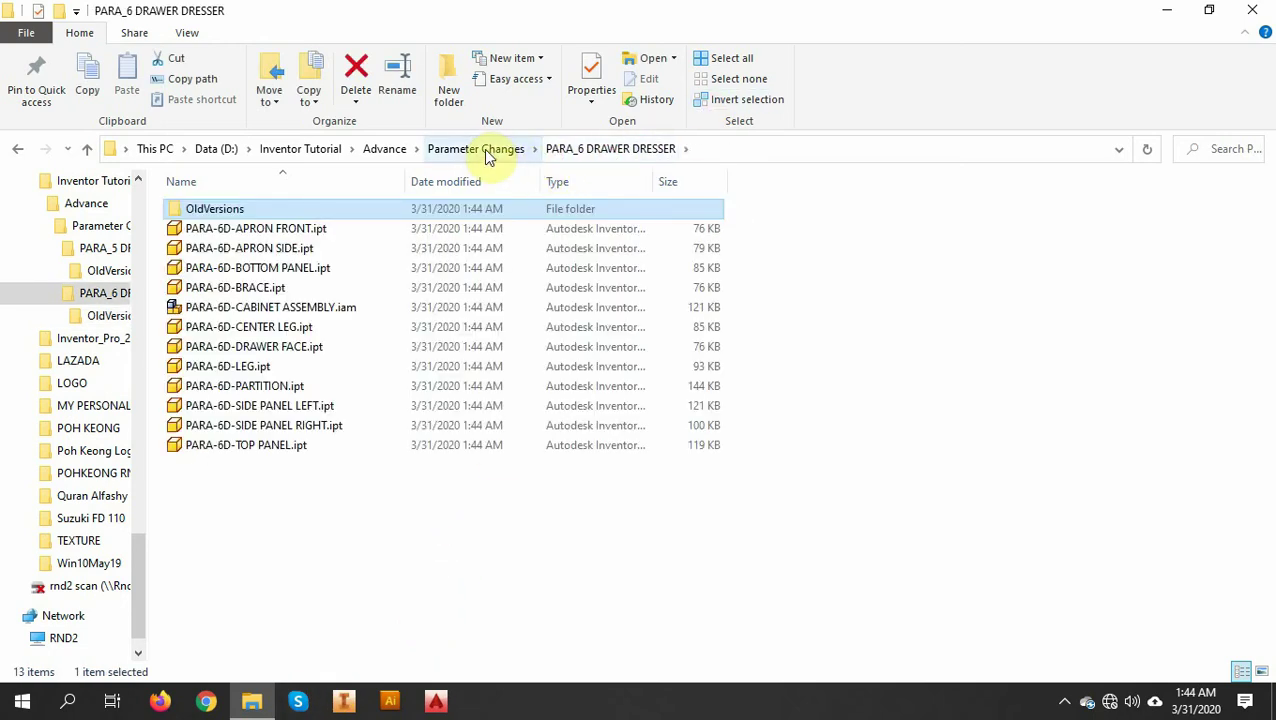
left_click(472, 151)
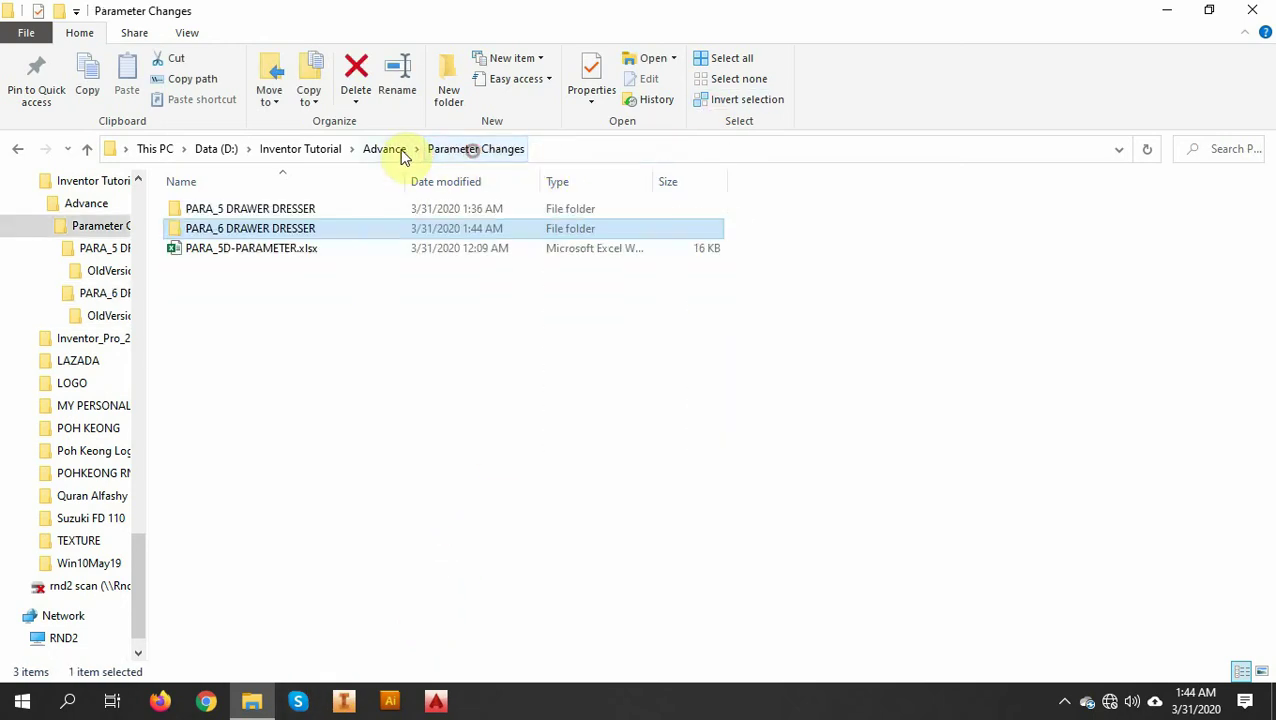
left_click(384, 149)
left_click(261, 231)
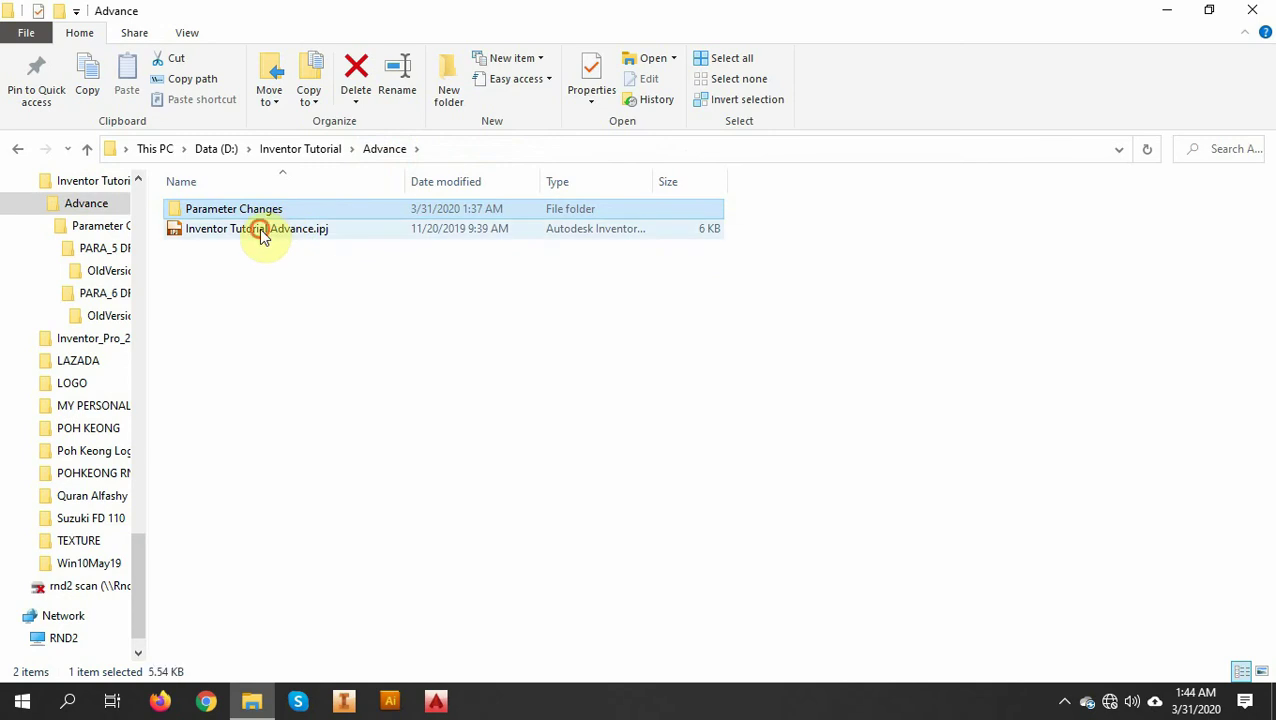
Step: Launch Inventor Tutorial Advance project and open PARA_5 DRAWER DRESSER's PARA-5D-CABINET ASSEMBLY.iam, accepting the update
double_click(210, 232)
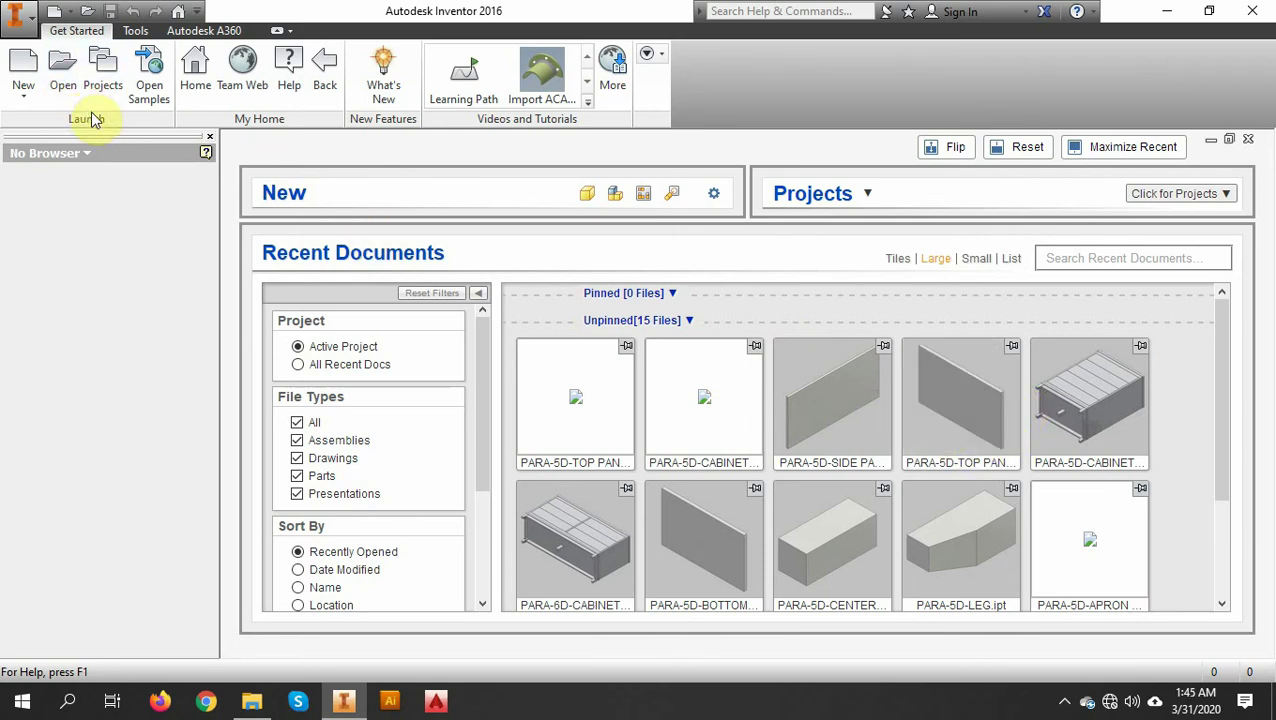
left_click(54, 72)
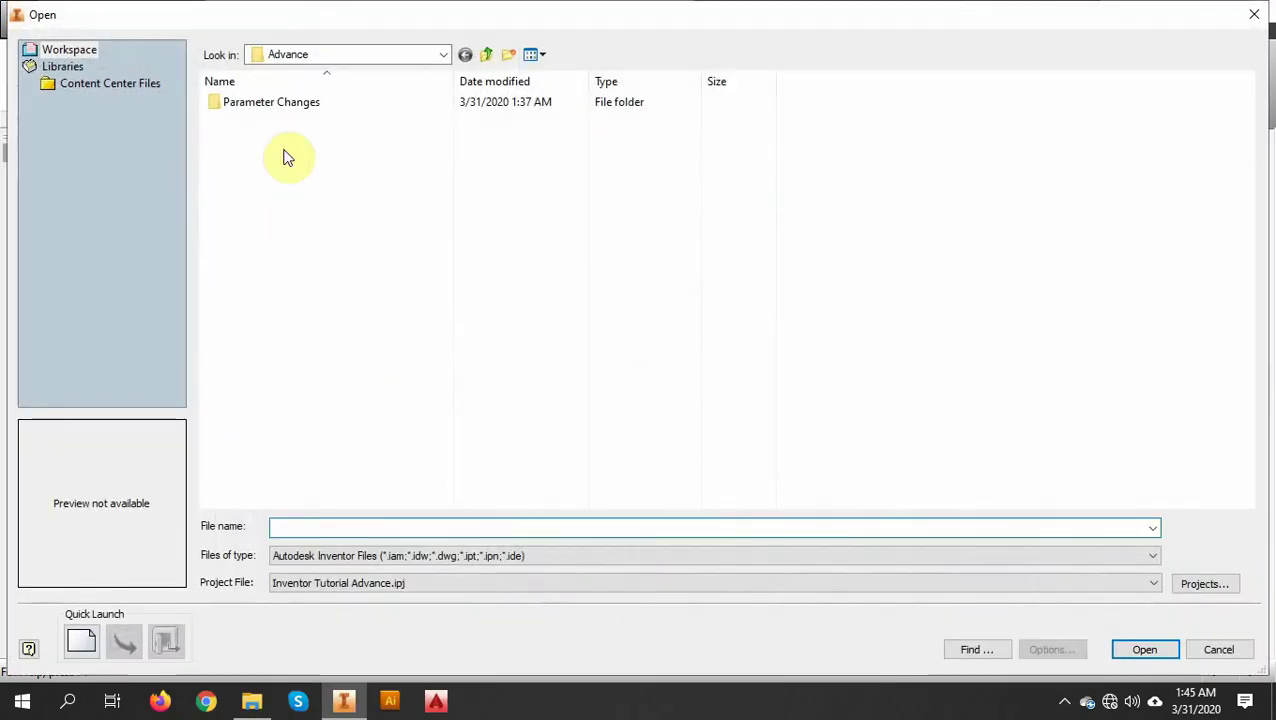
double_click(279, 104)
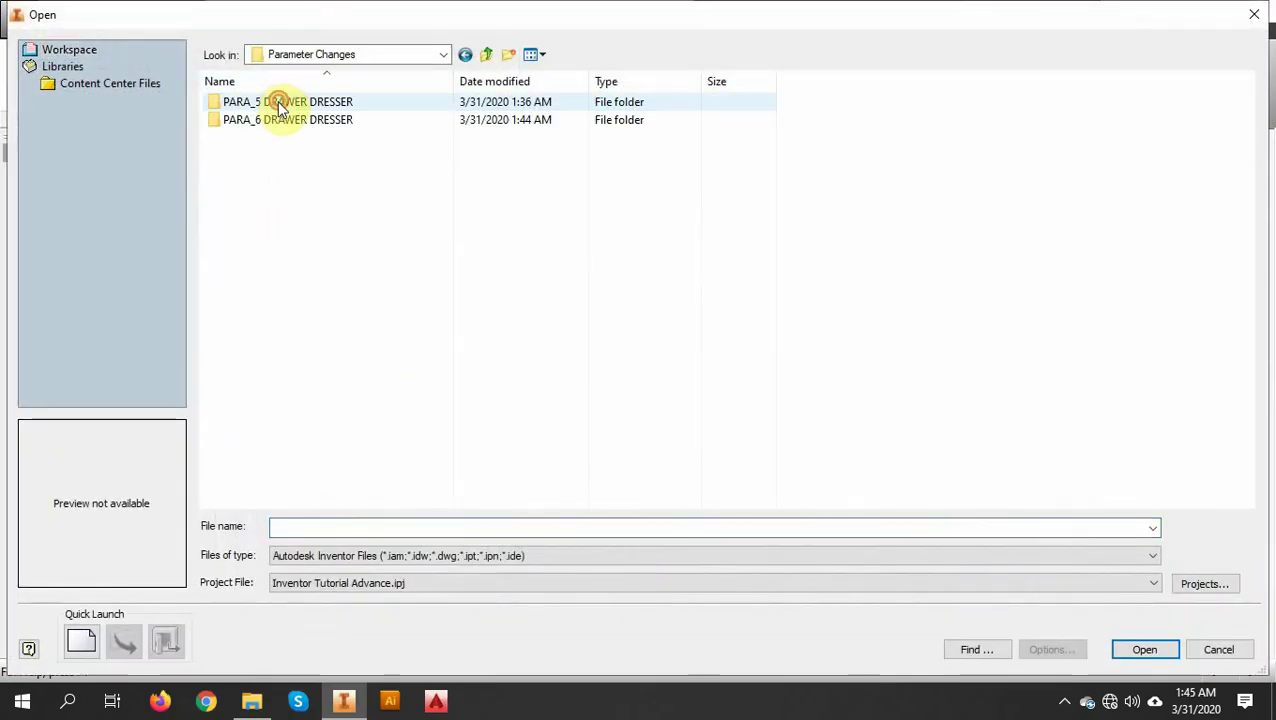
double_click(278, 106)
double_click(262, 193)
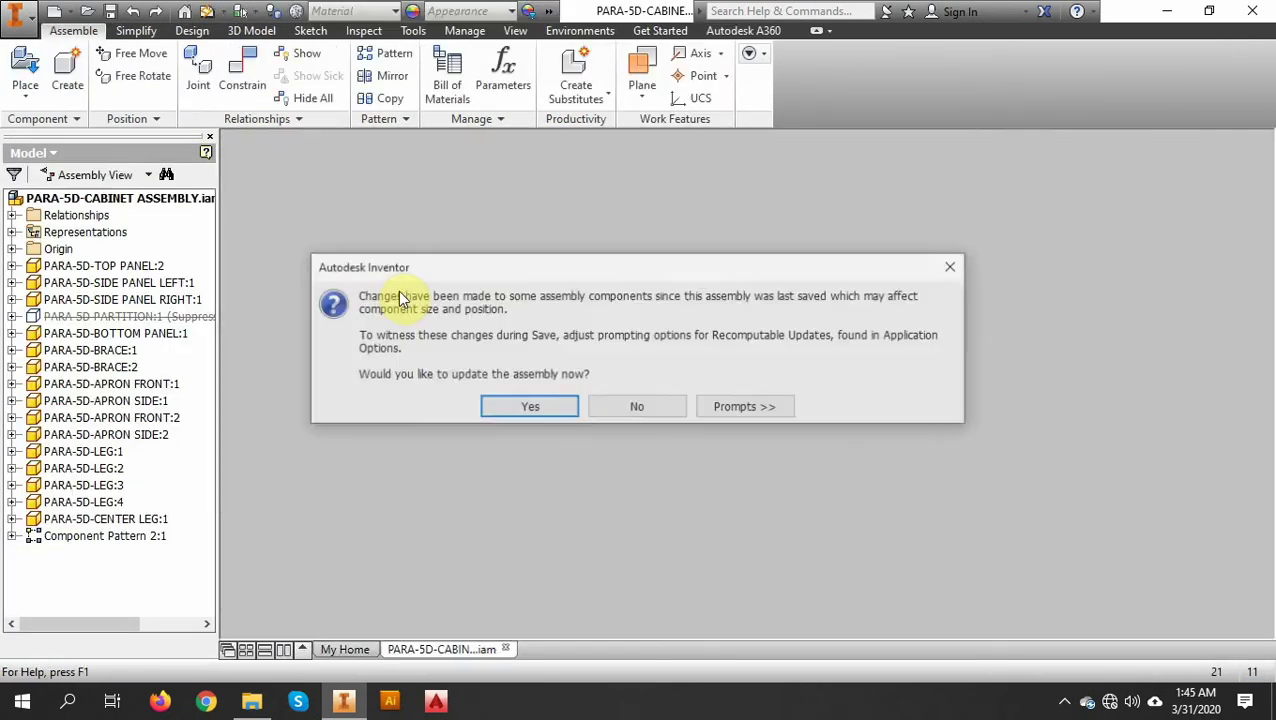
left_click(510, 410)
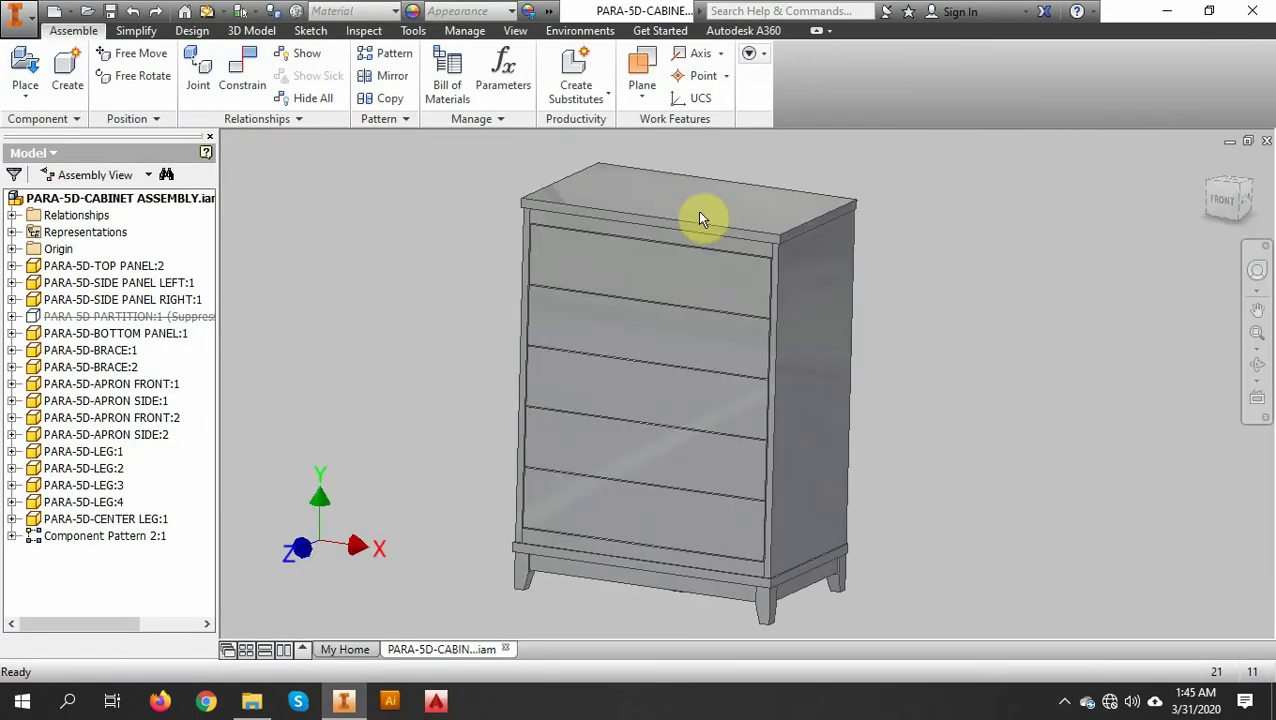
Step: Open PARA-6D-CABINET ASSEMBLY.iam from the PARA_6 DRAWER DRESSER folder
left_click(87, 11)
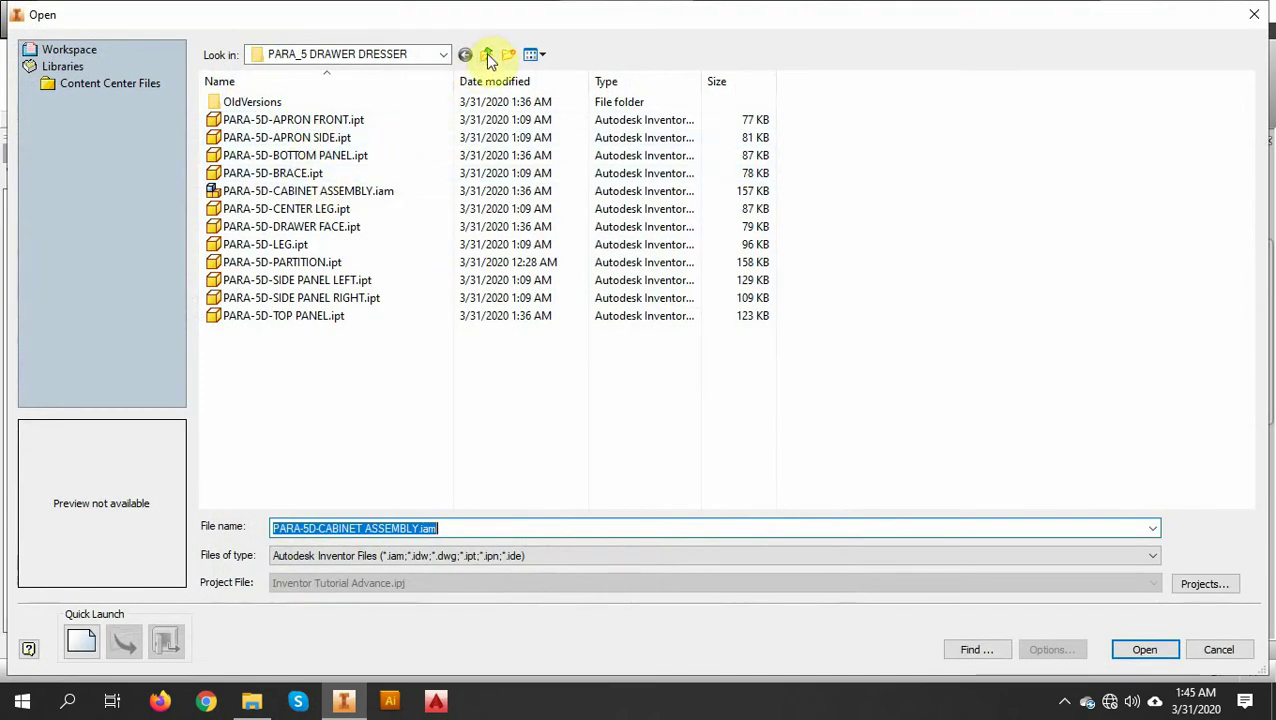
left_click(489, 54)
double_click(294, 121)
double_click(268, 192)
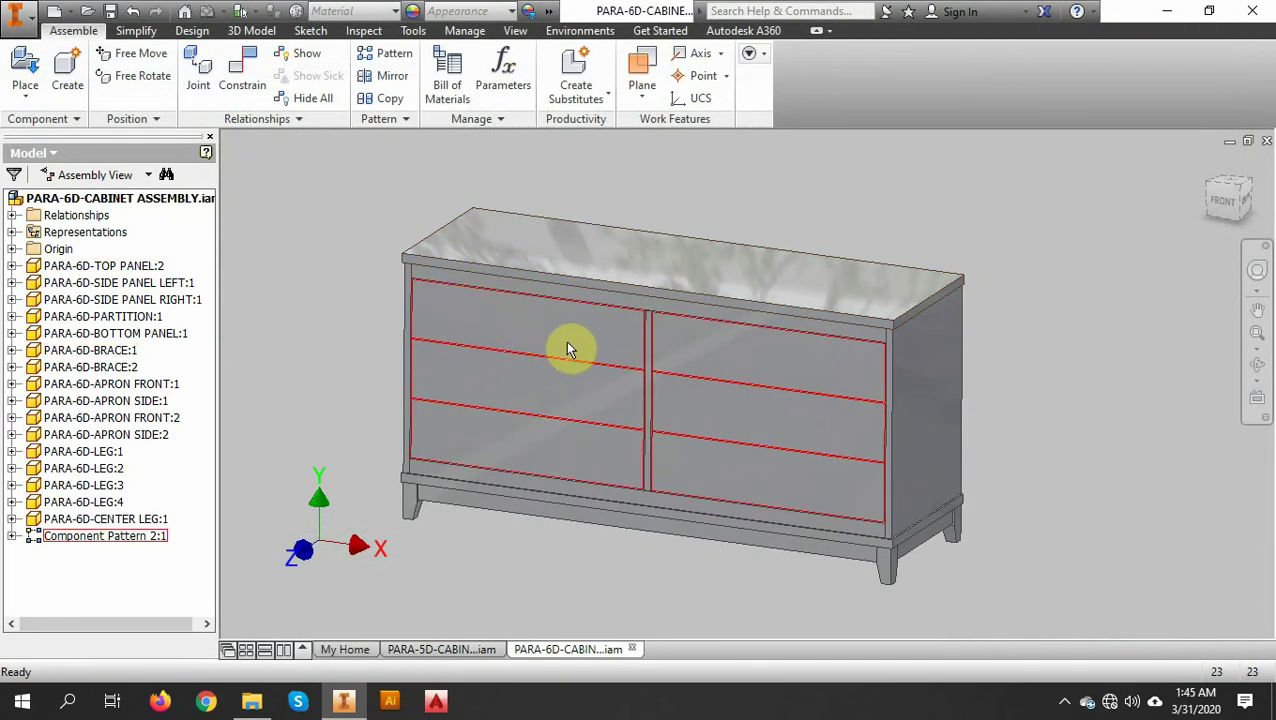
Step: Orbit the six-drawer dresser to inspect it from a lower front angle
key("F4")
left_click_drag(706, 427, 658, 528)
key("Escape")
middle_click_drag(706, 478, 729, 523, "shift")
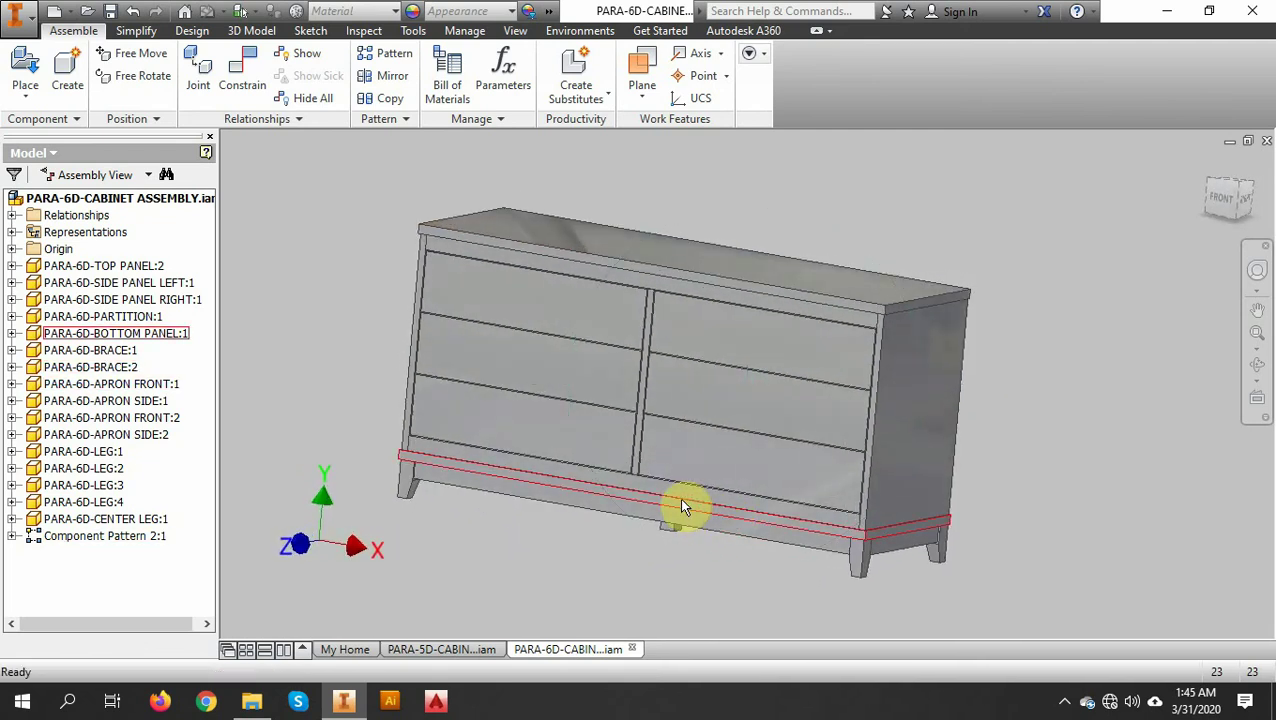